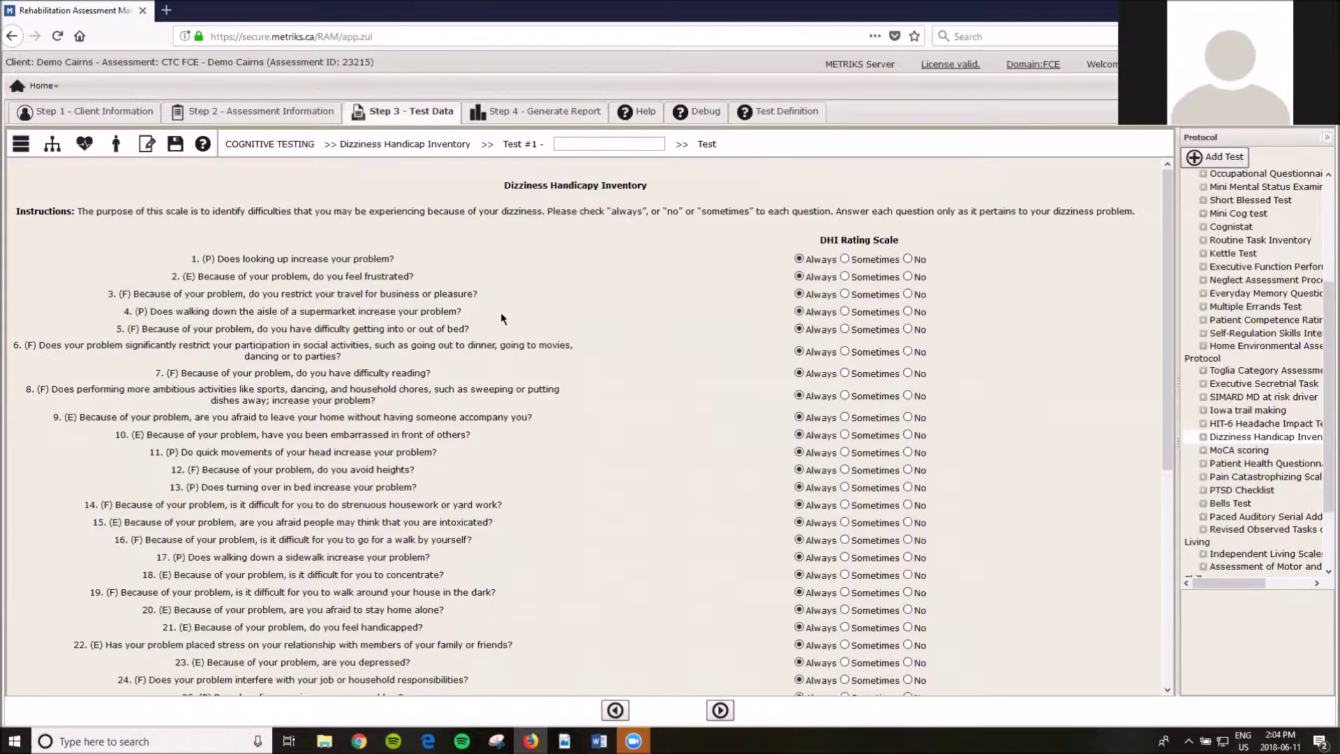
- Switch to PGAP Assessment.pdf in Acrobat, review the Short-Form McGill Pain Questionnaire, and return to the browser
mouse_move(564, 740)
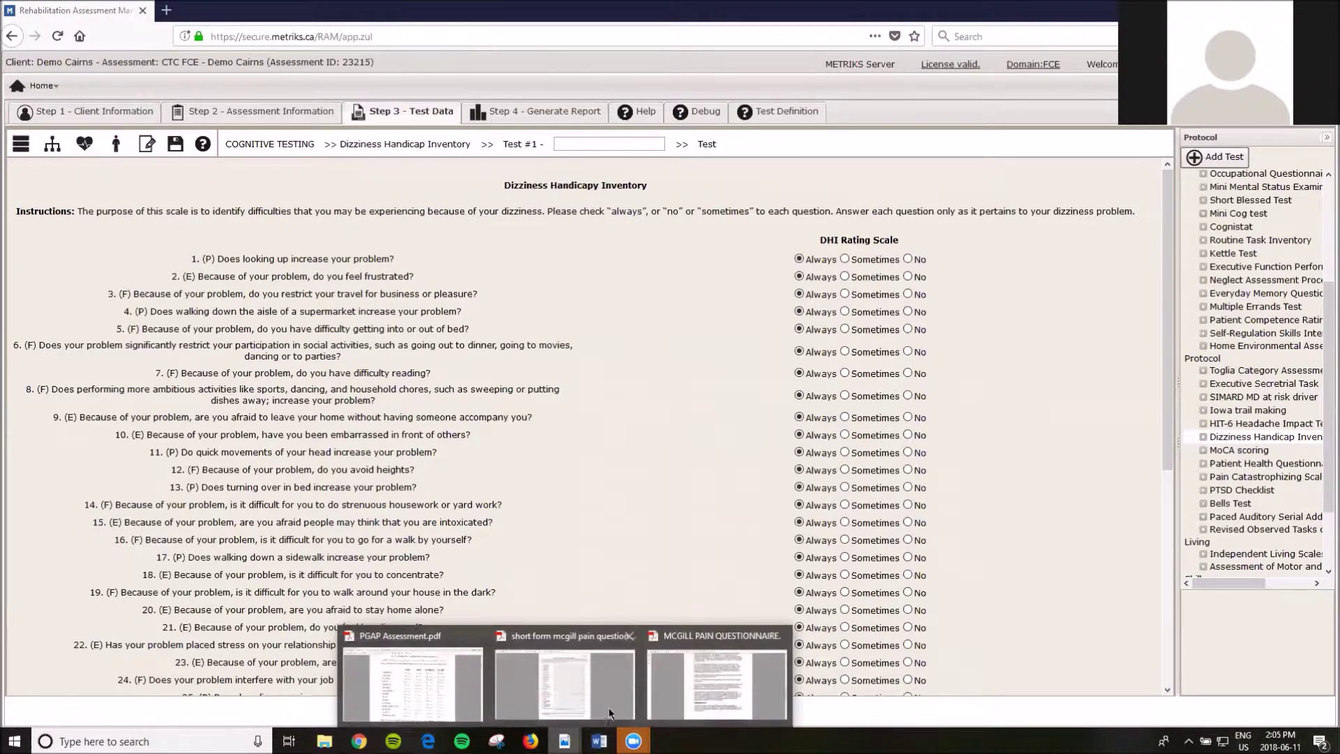
click(419, 687)
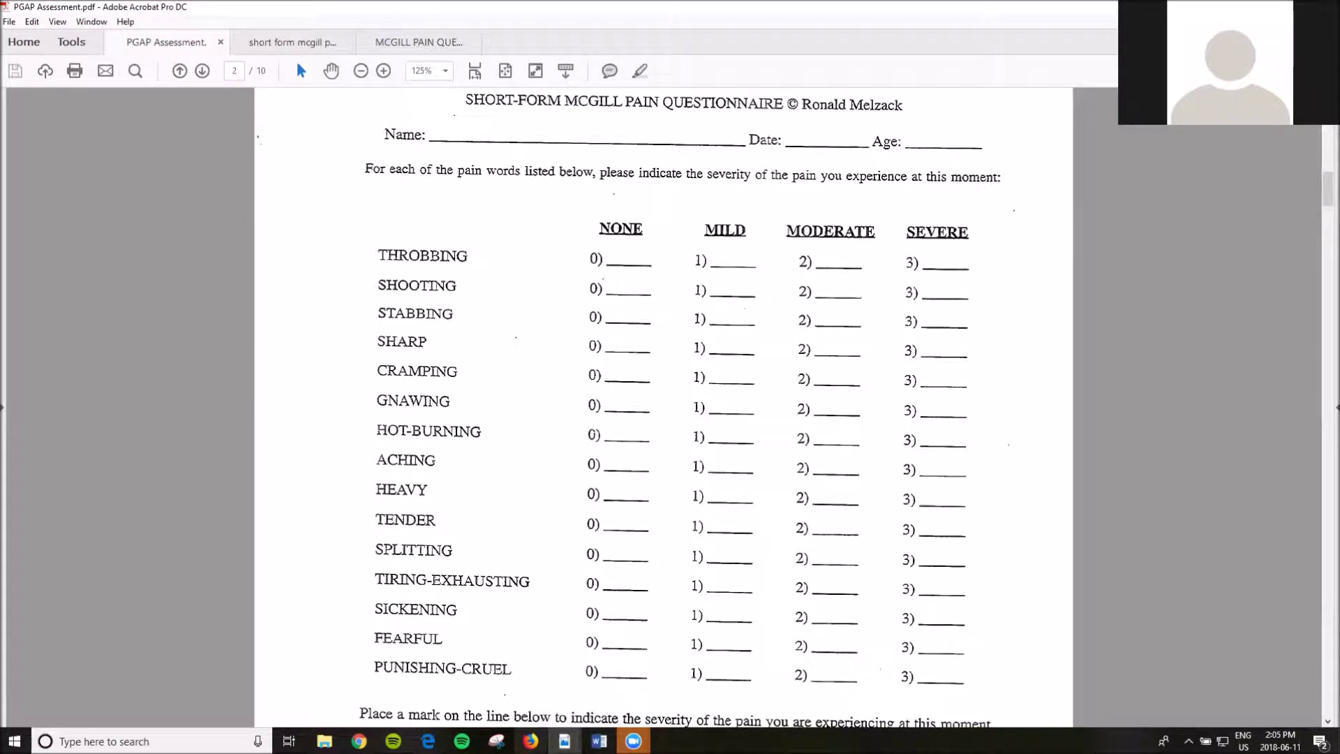
click(531, 742)
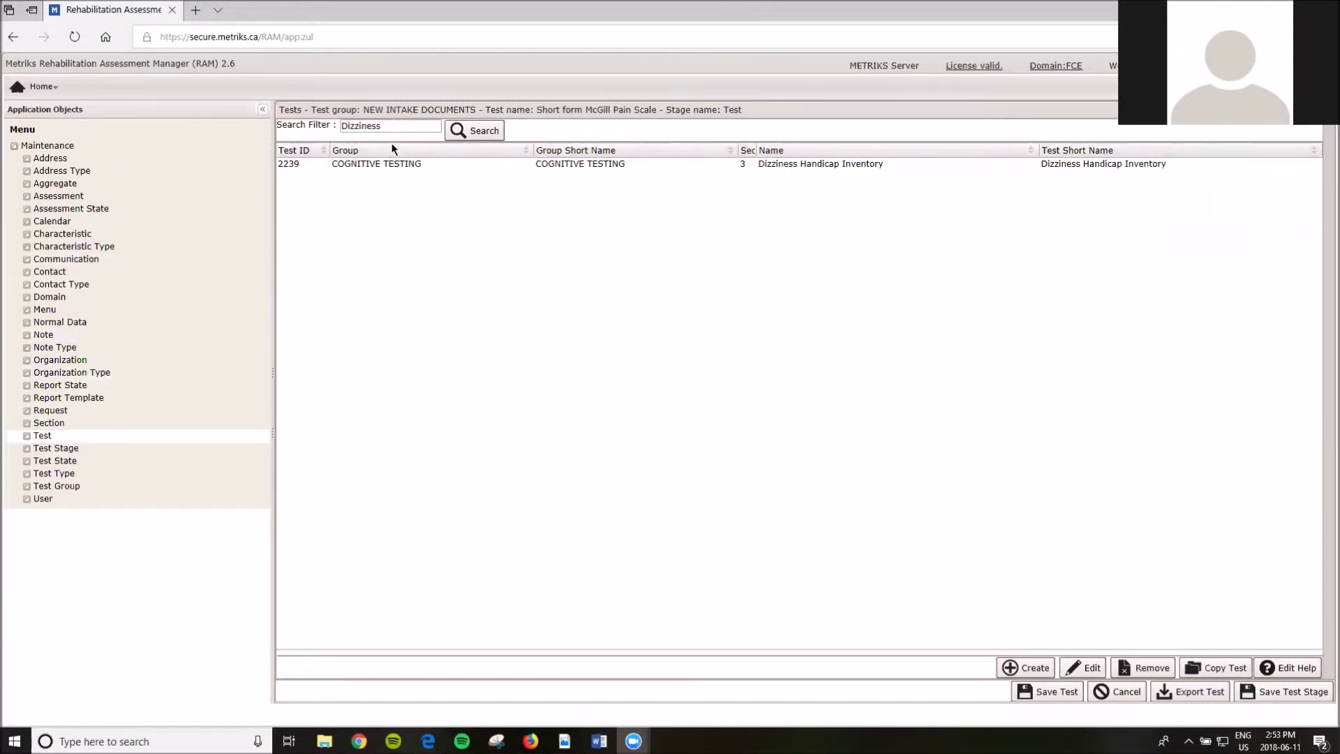
- Make a copy of the Dizziness Handicap Inventory test, open the copy's details, and leave them without saving
click(424, 168)
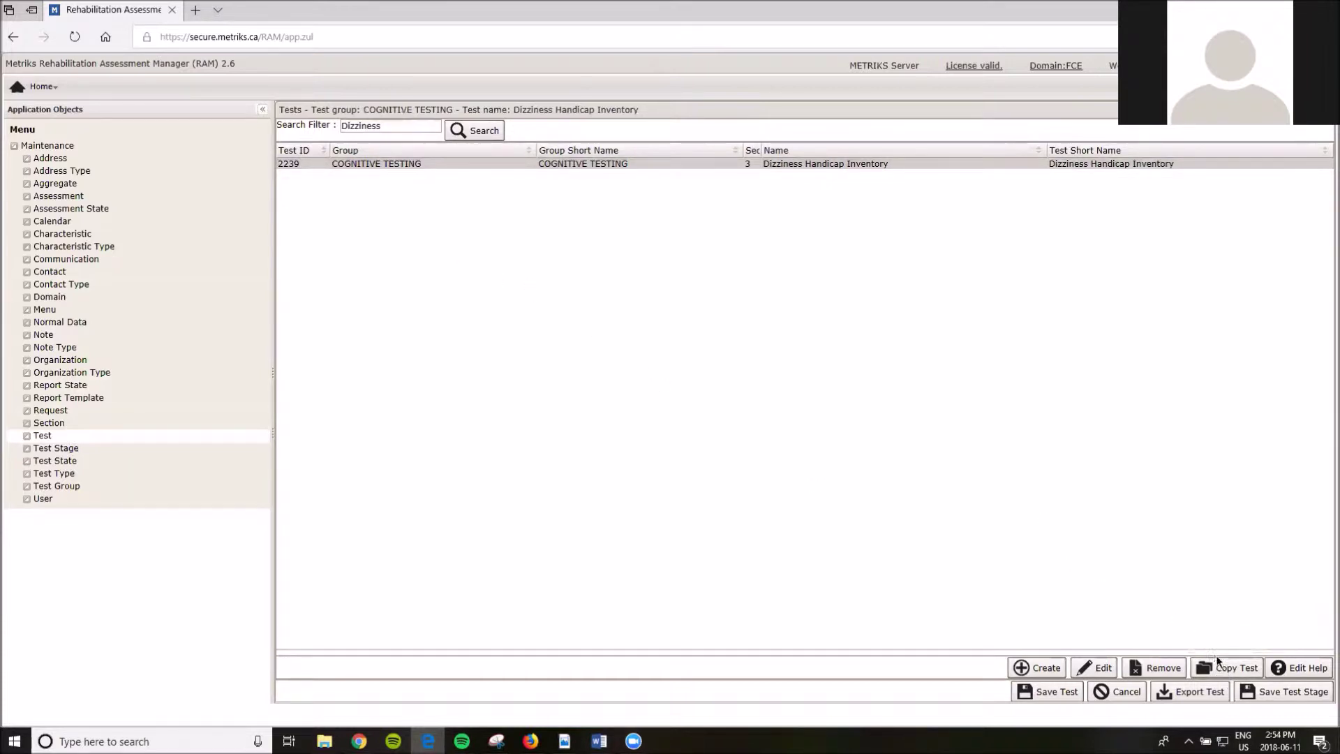
click(1231, 671)
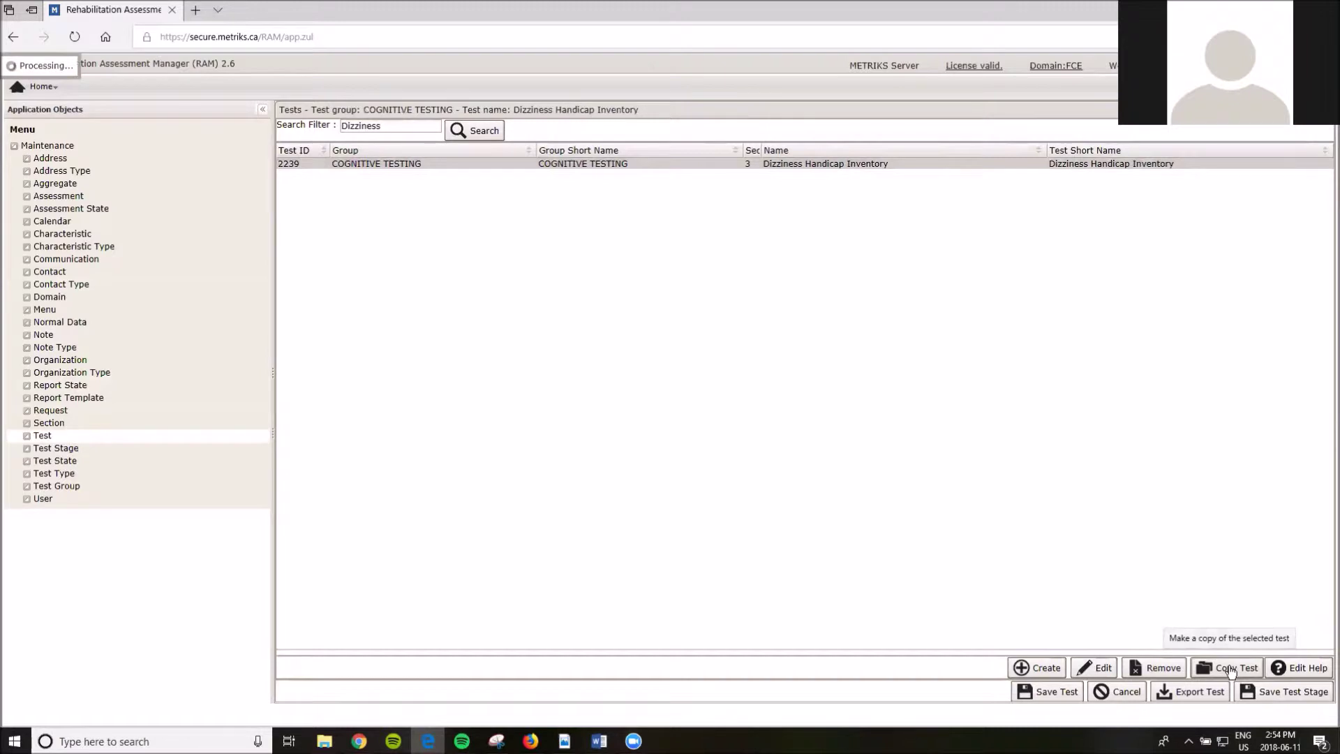
click(775, 179)
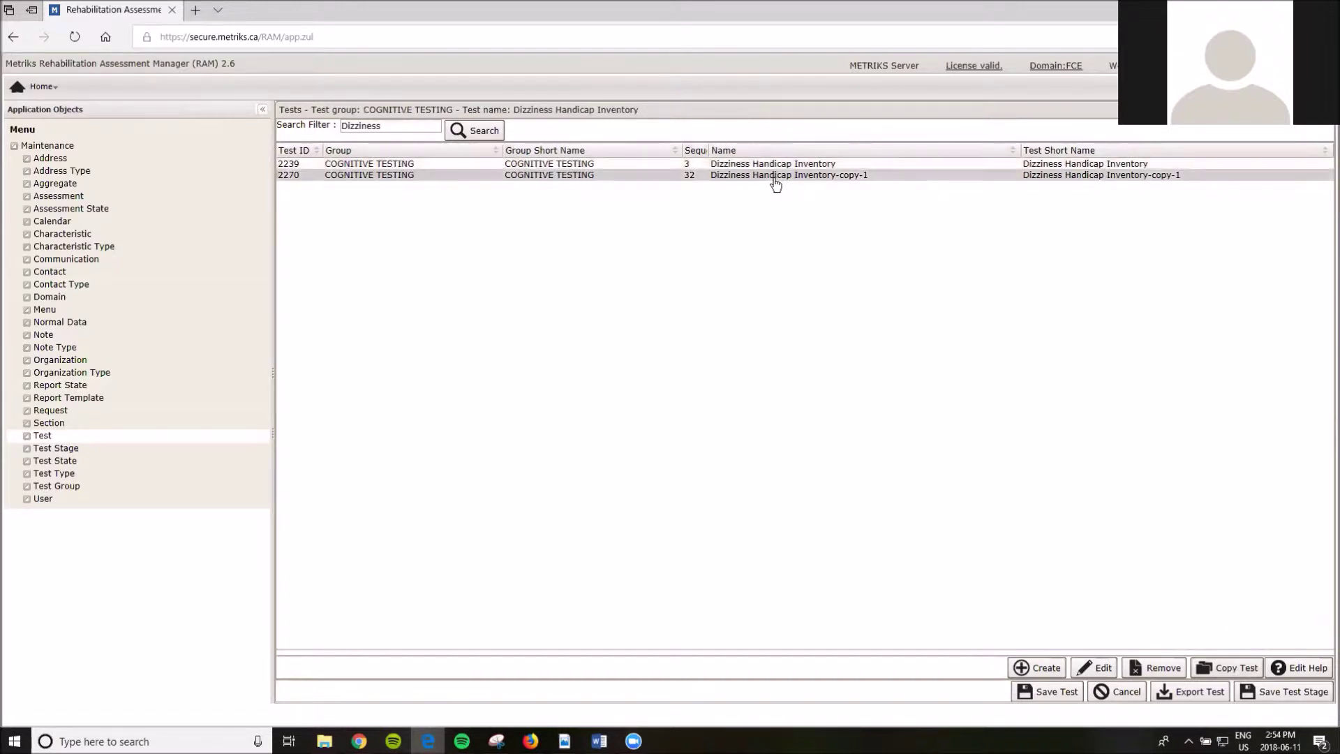
click(1086, 668)
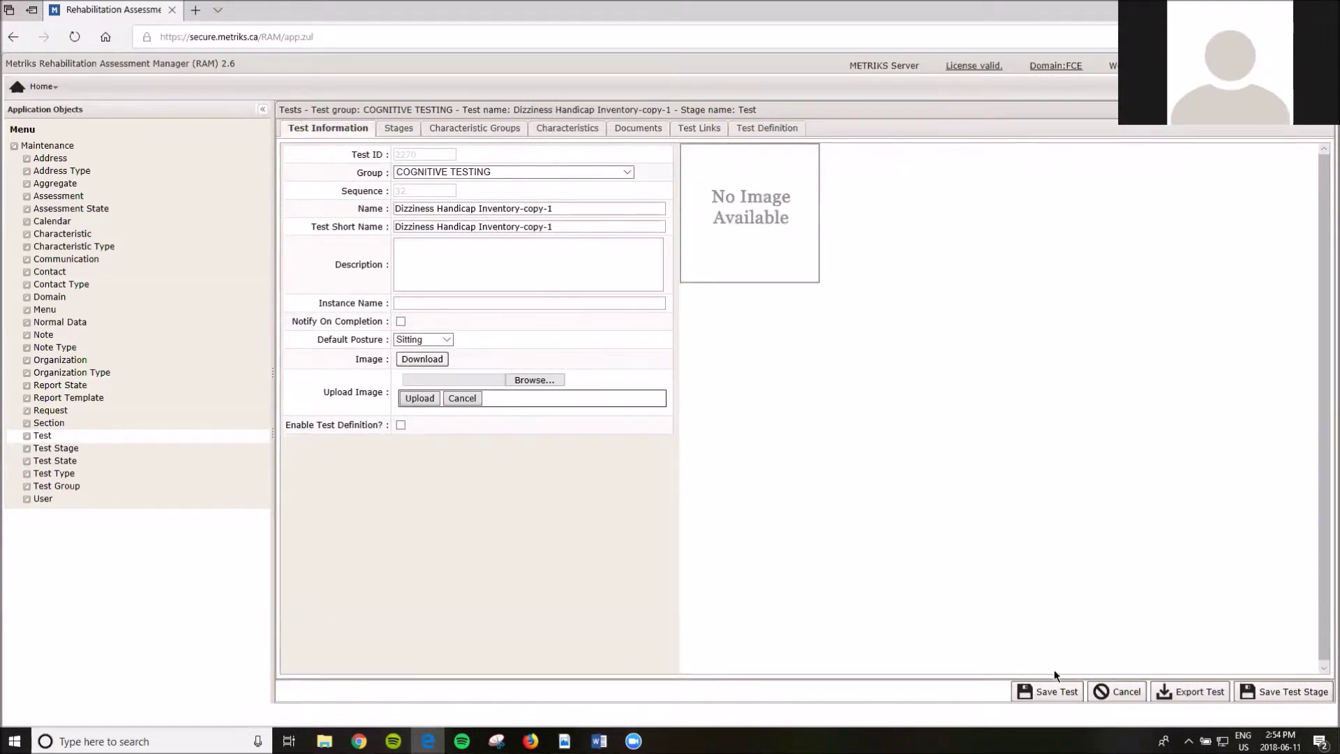
click(1117, 691)
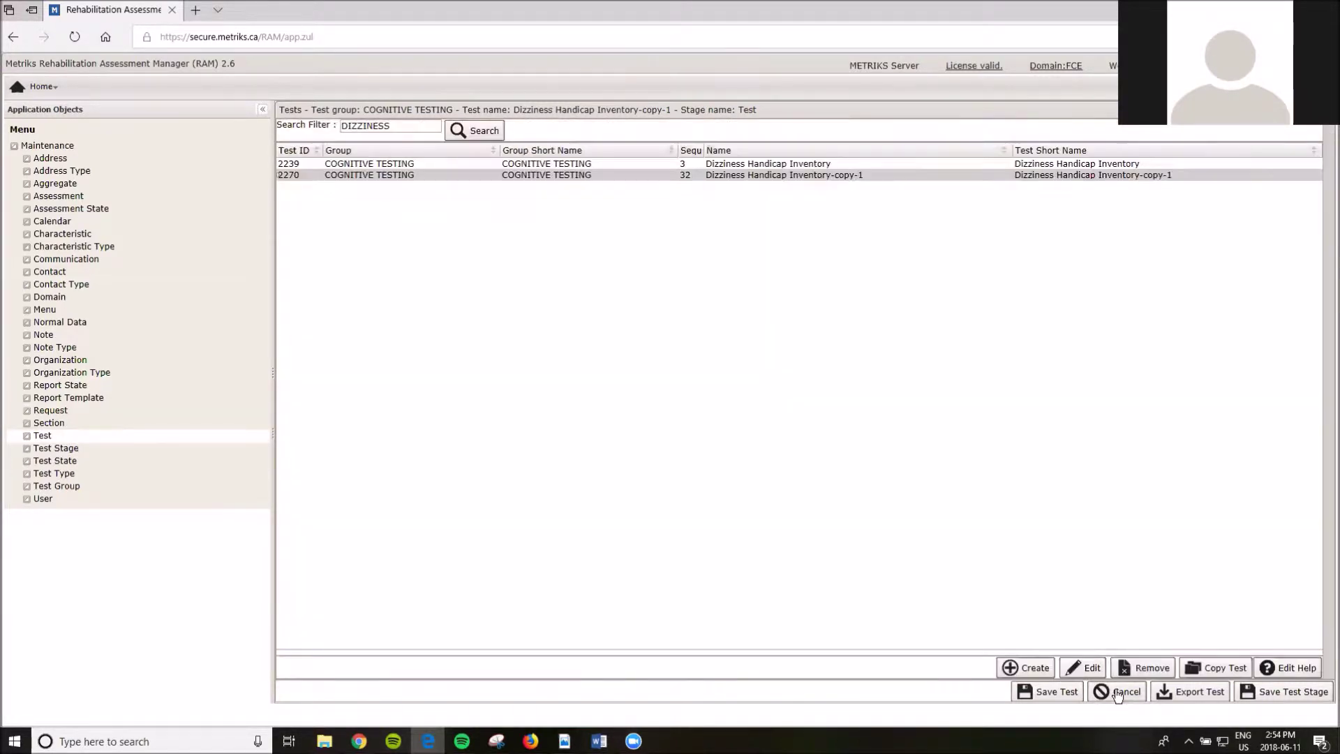
- Search the tests for "mcgill" and open Short form McGill Pain Scale for editing, keeping its group as NEW INTAKE DOCUMENTS
drag(388, 127, 329, 120)
text(mcgill)
click(487, 139)
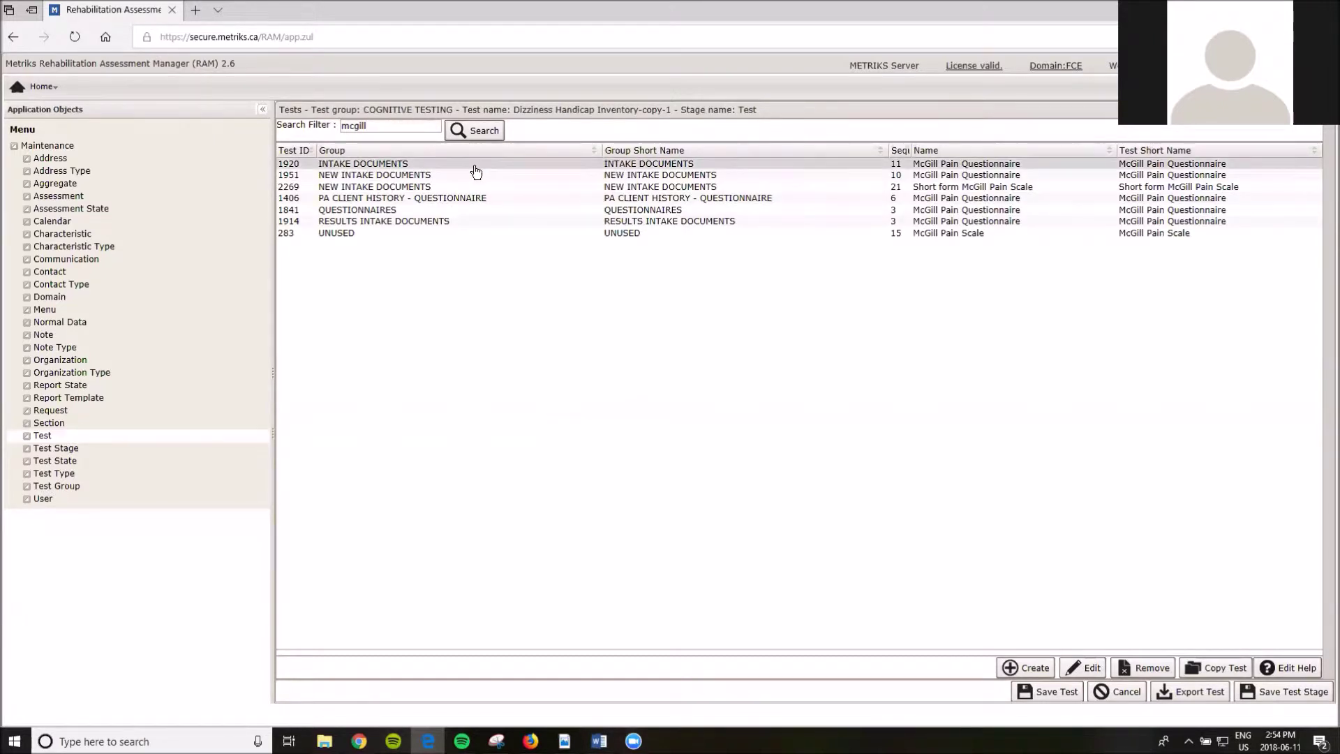
click(455, 189)
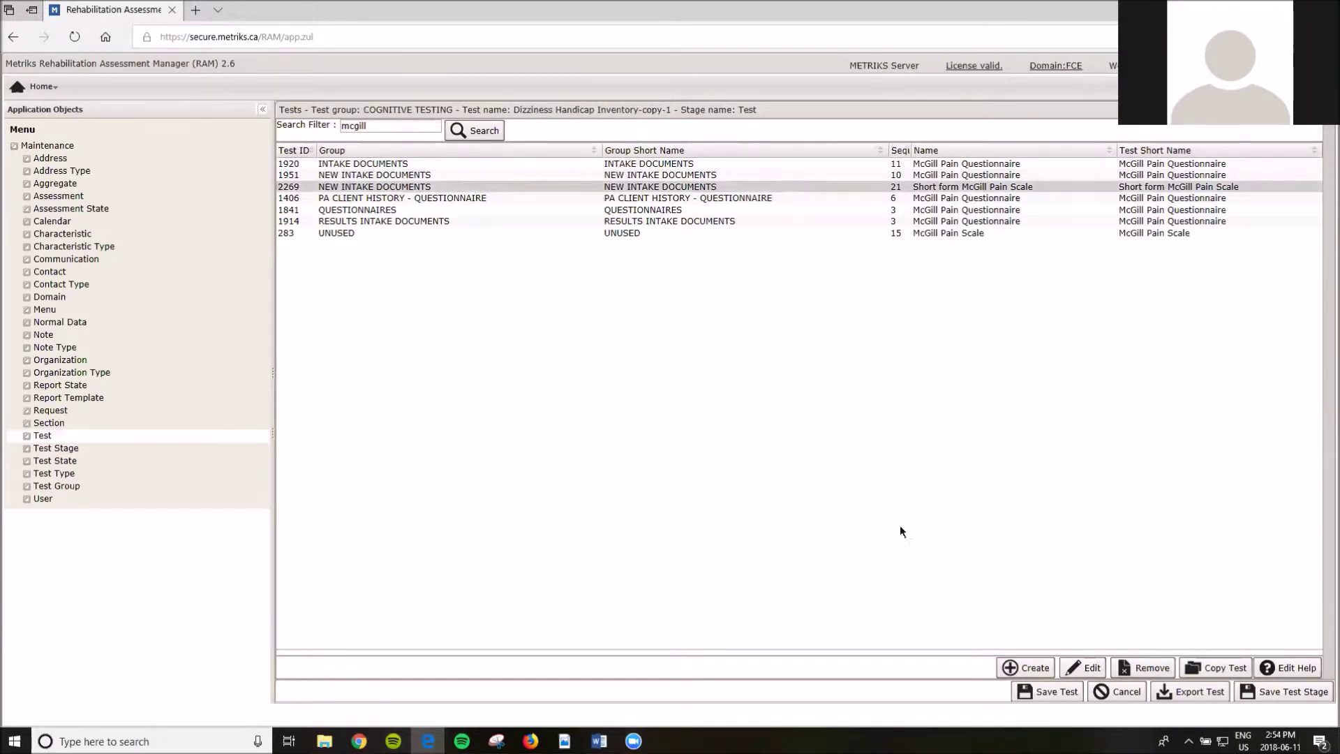
click(1102, 668)
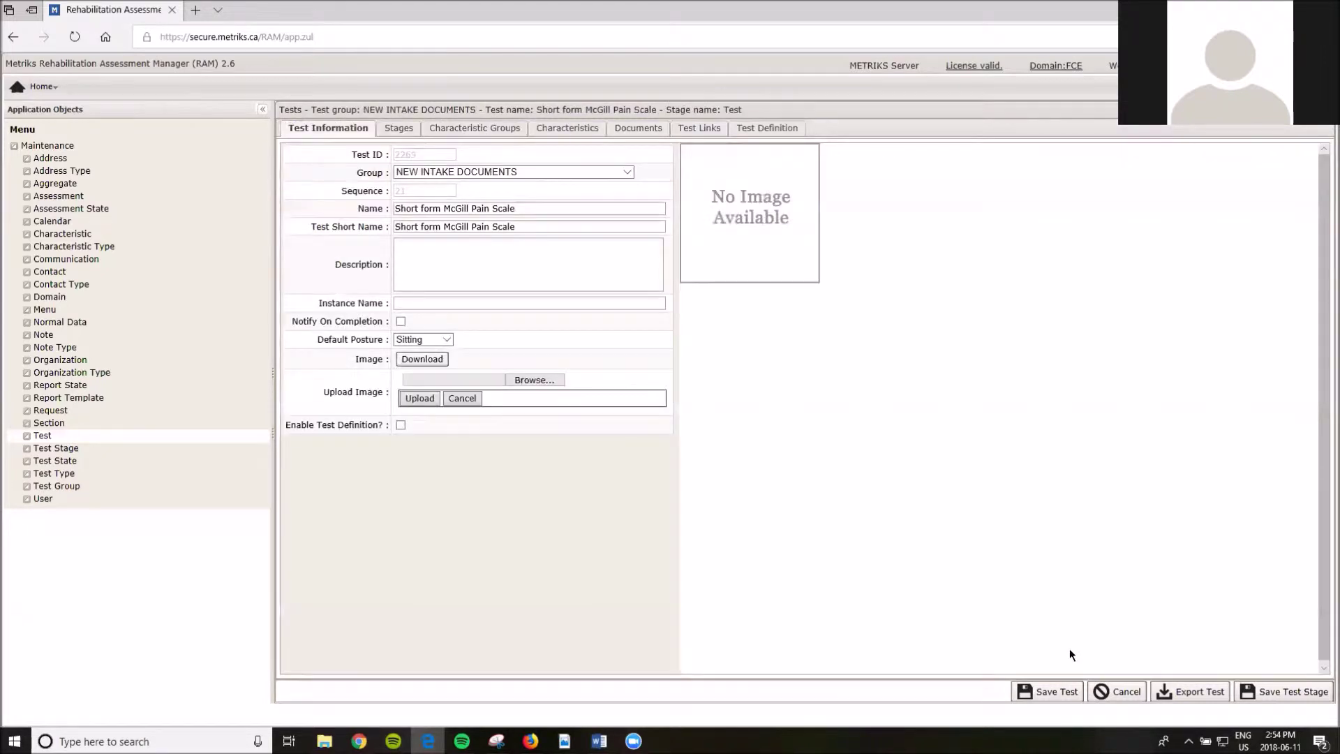
click(526, 172)
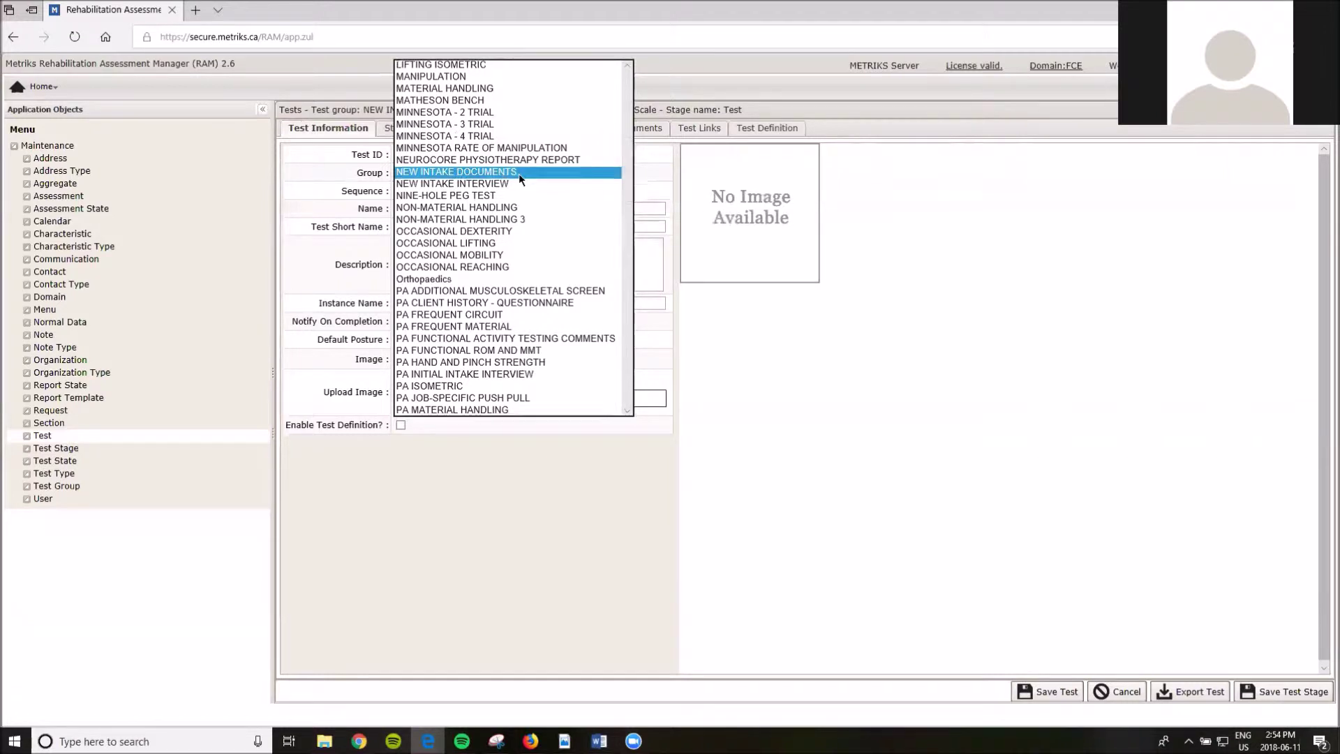
click(526, 175)
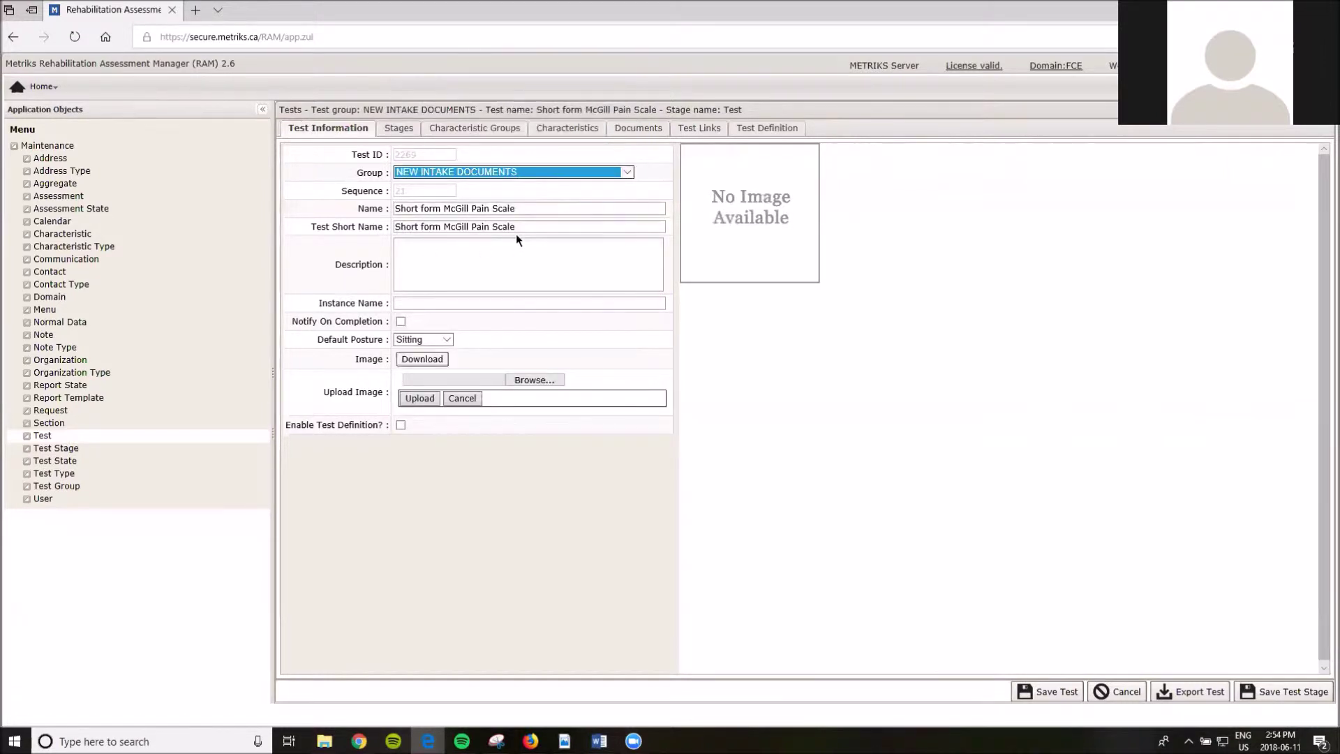
- View the test's Throbbing characteristic group and compare it with the Throbbing row of the questionnaire form in Firefox
click(477, 128)
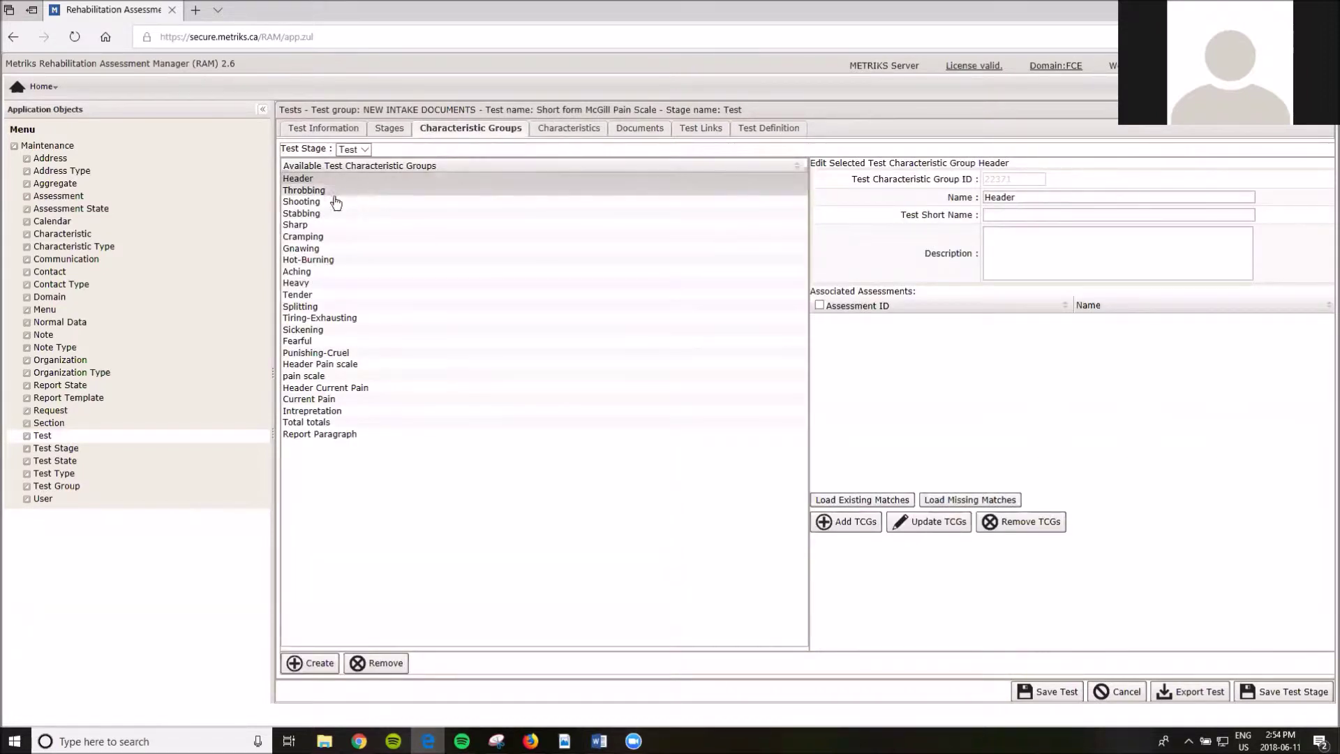
click(312, 192)
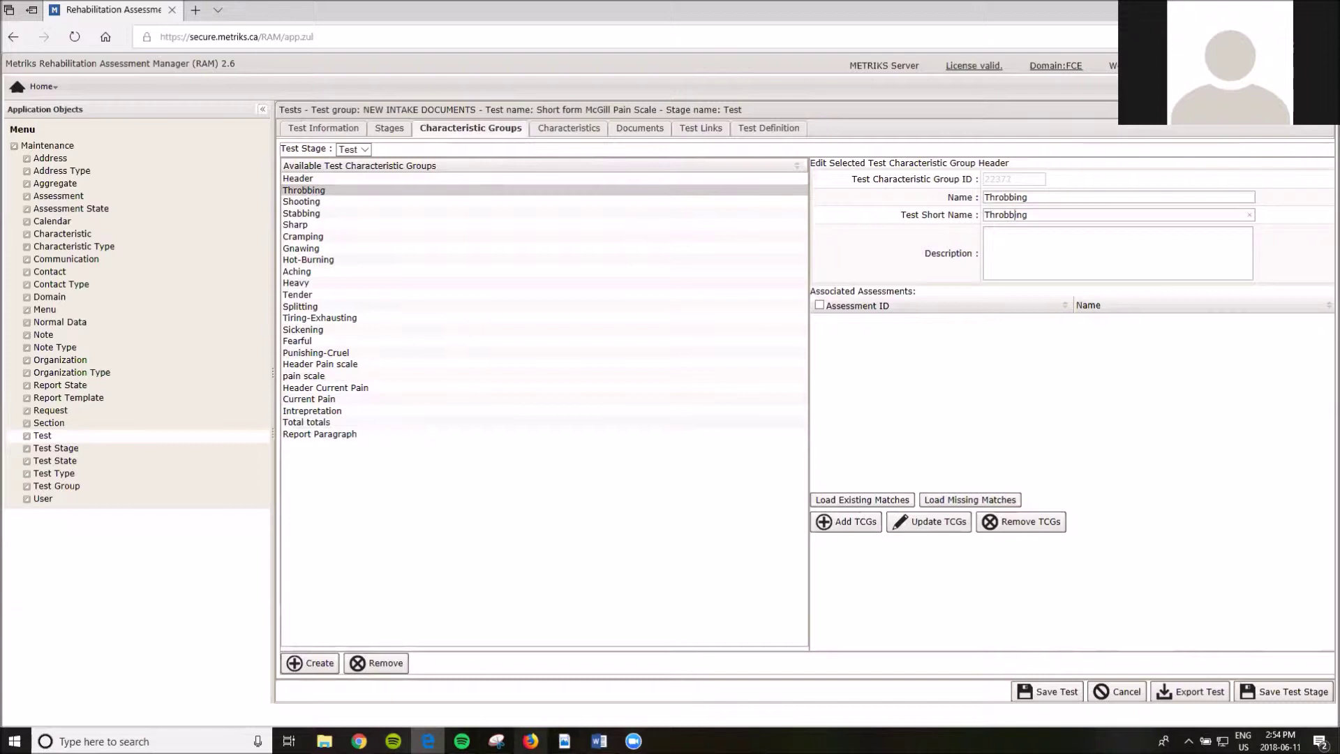
click(530, 741)
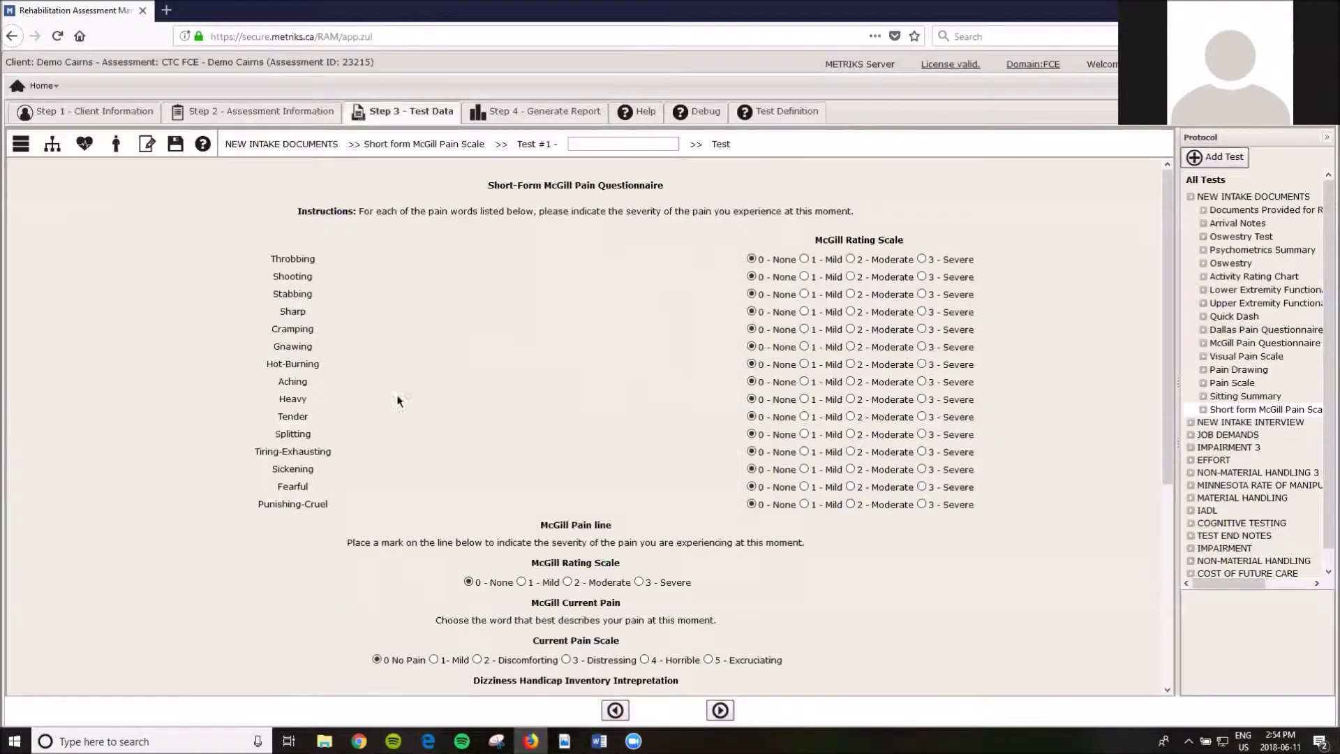
drag(270, 259, 344, 262)
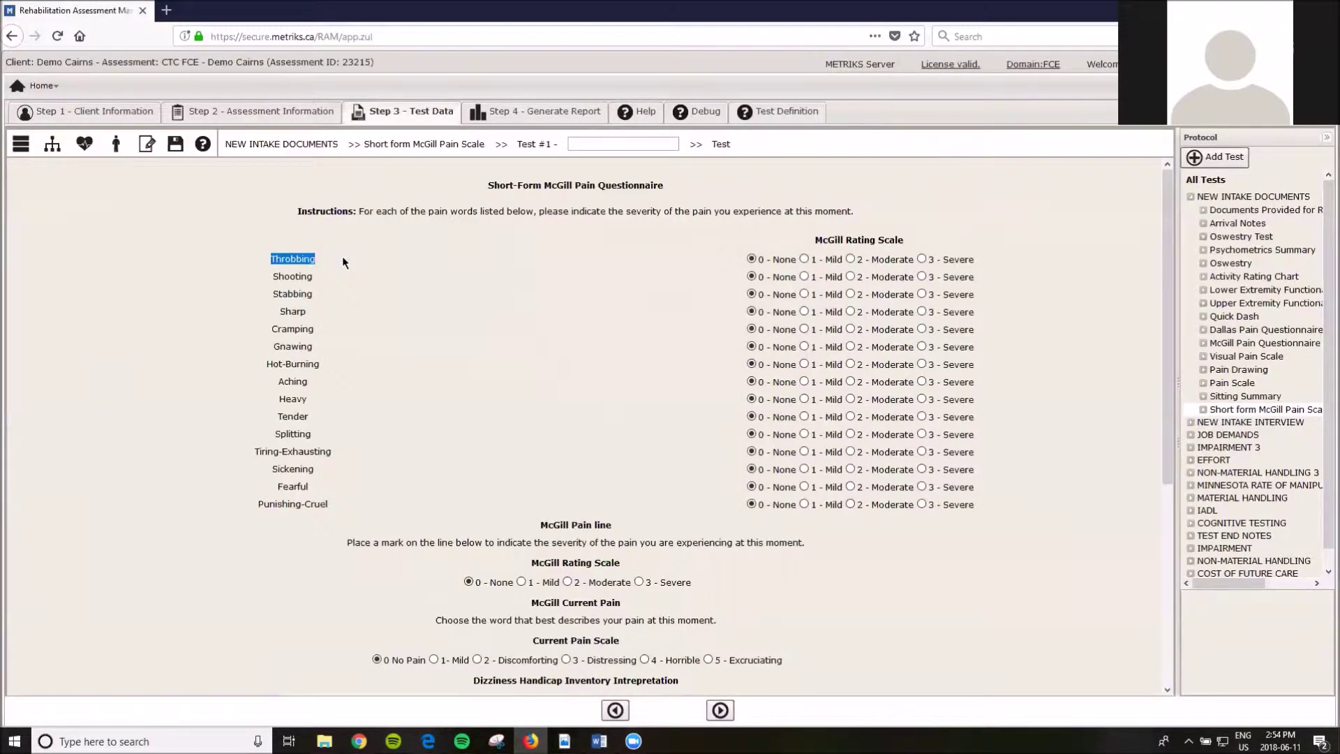
click(428, 741)
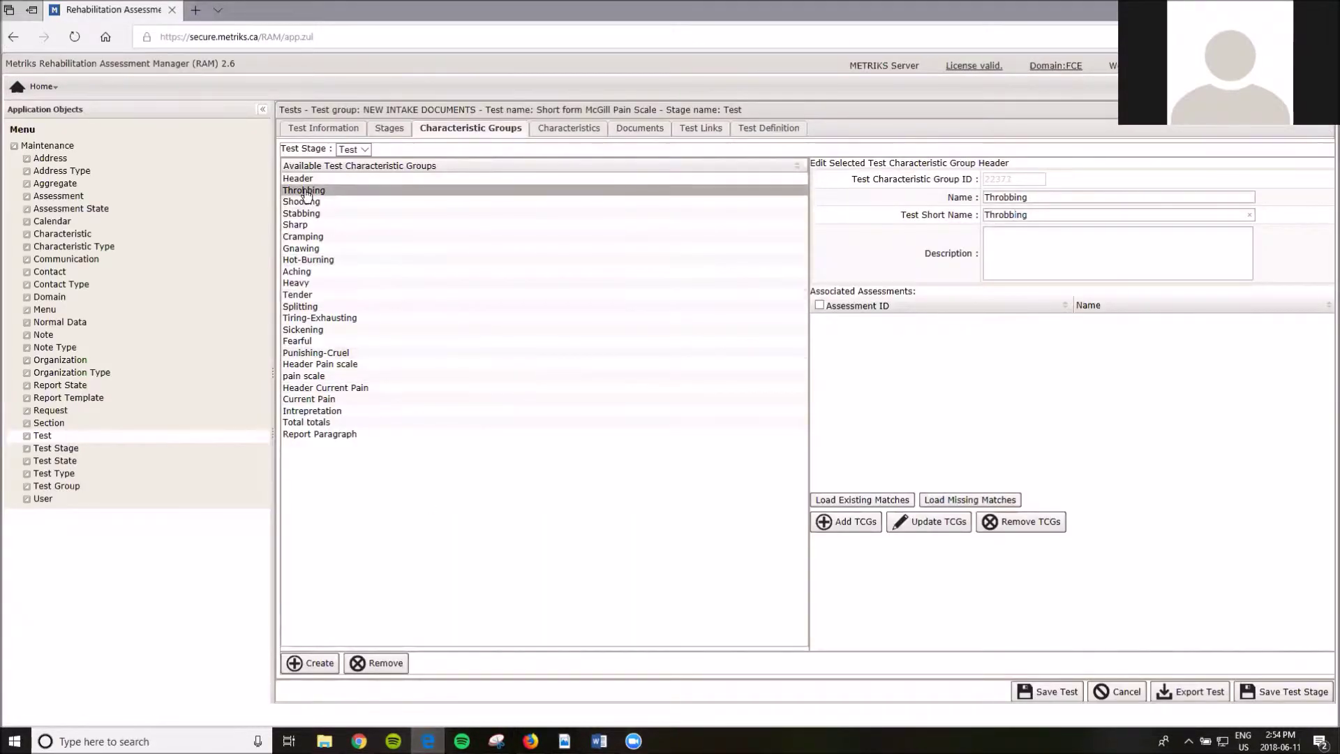
- Inspect the McGill Rating Scale characteristic assigned to the Throbbing group and check it against the questionnaire form
click(571, 126)
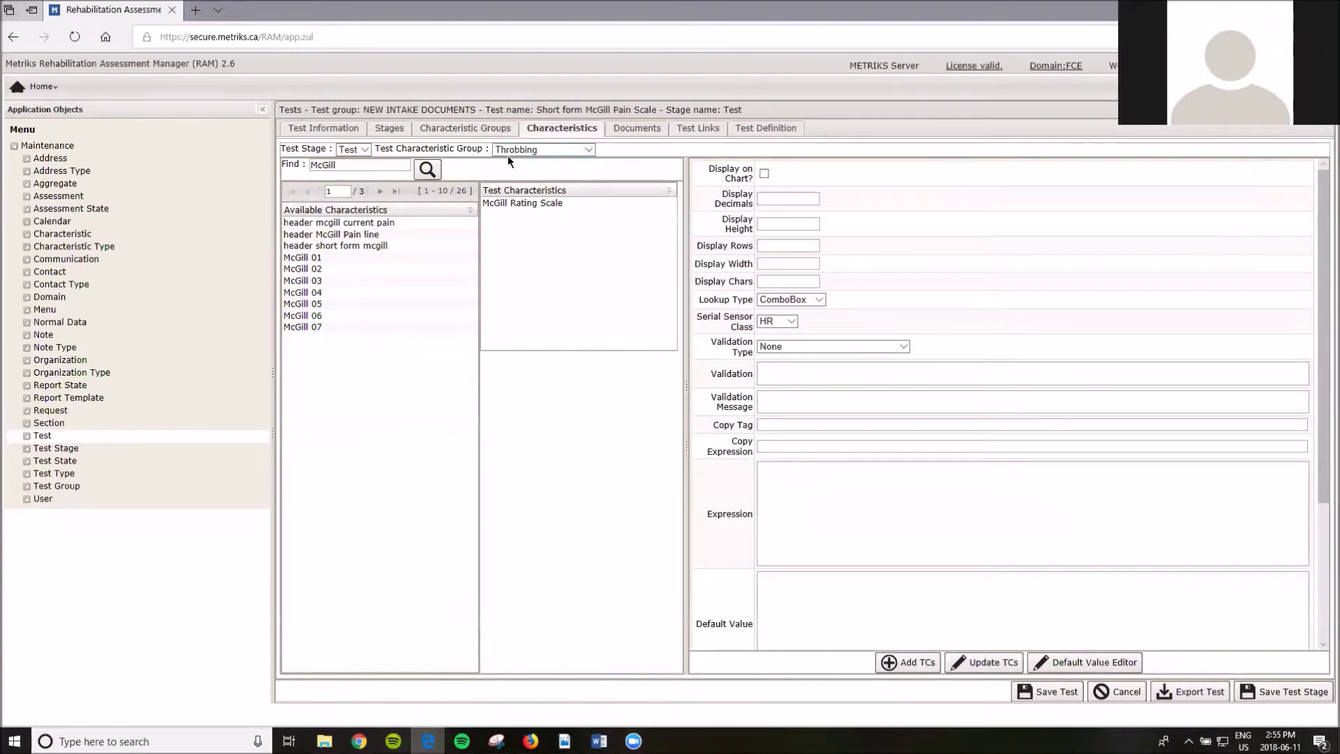
click(518, 205)
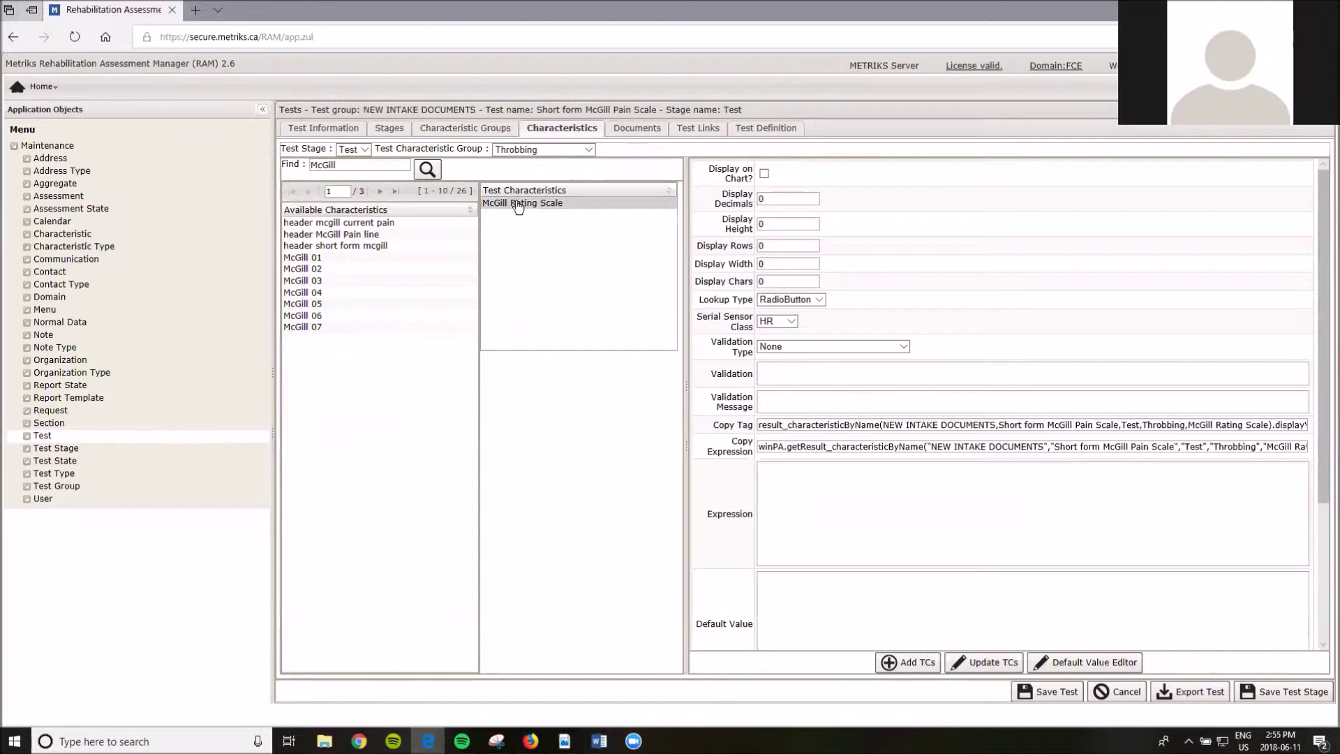
click(551, 210)
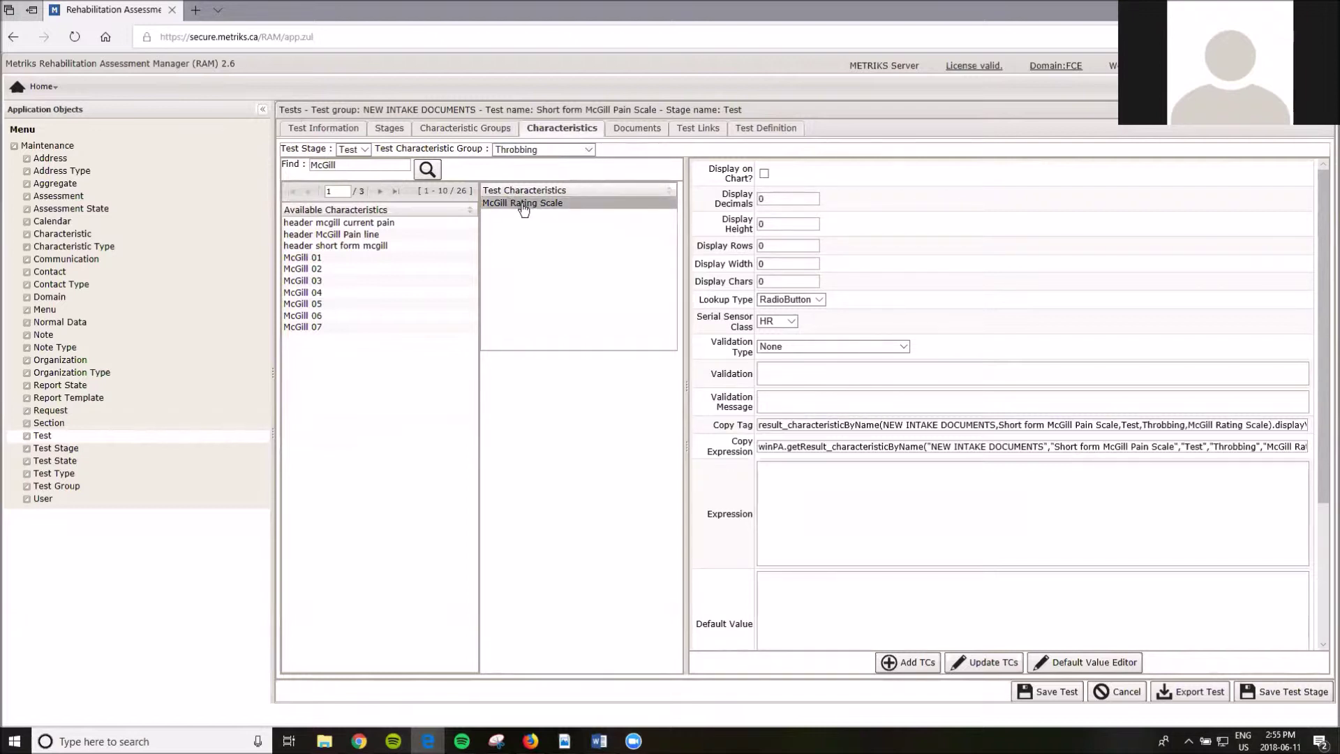
click(531, 740)
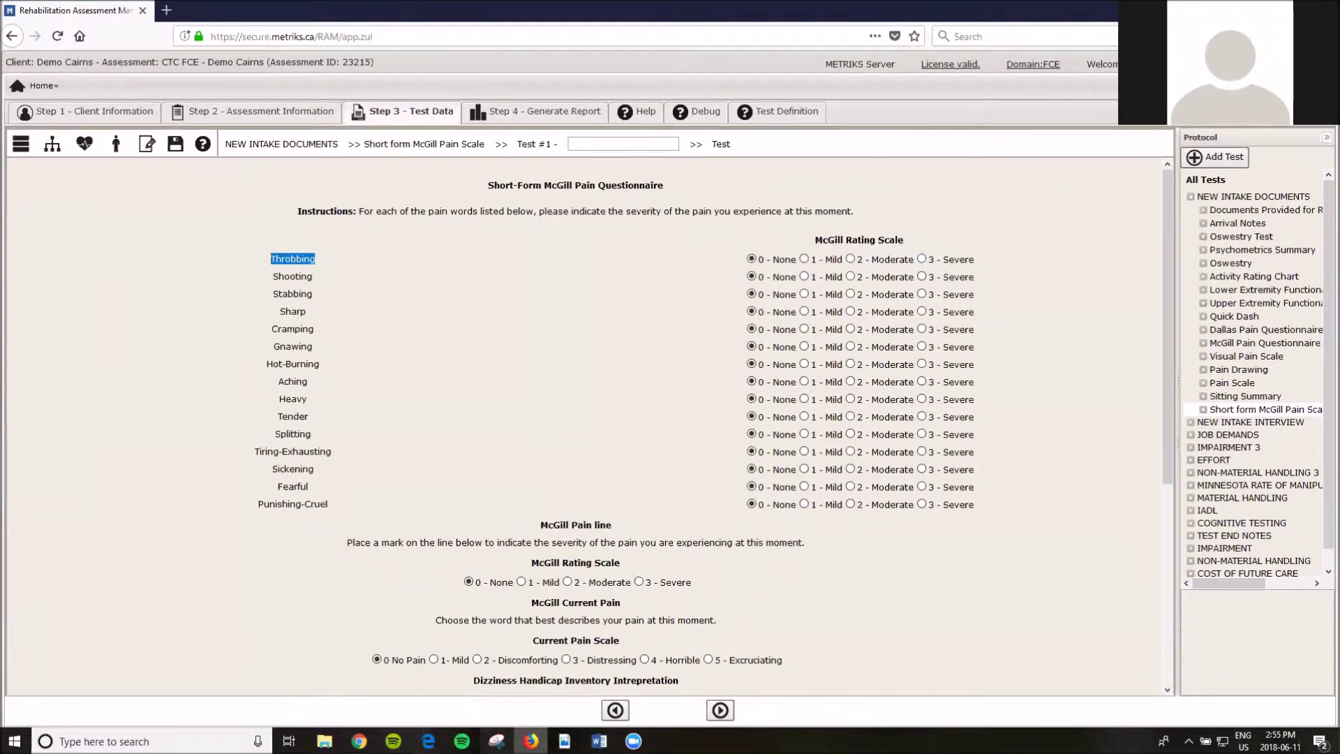
click(428, 740)
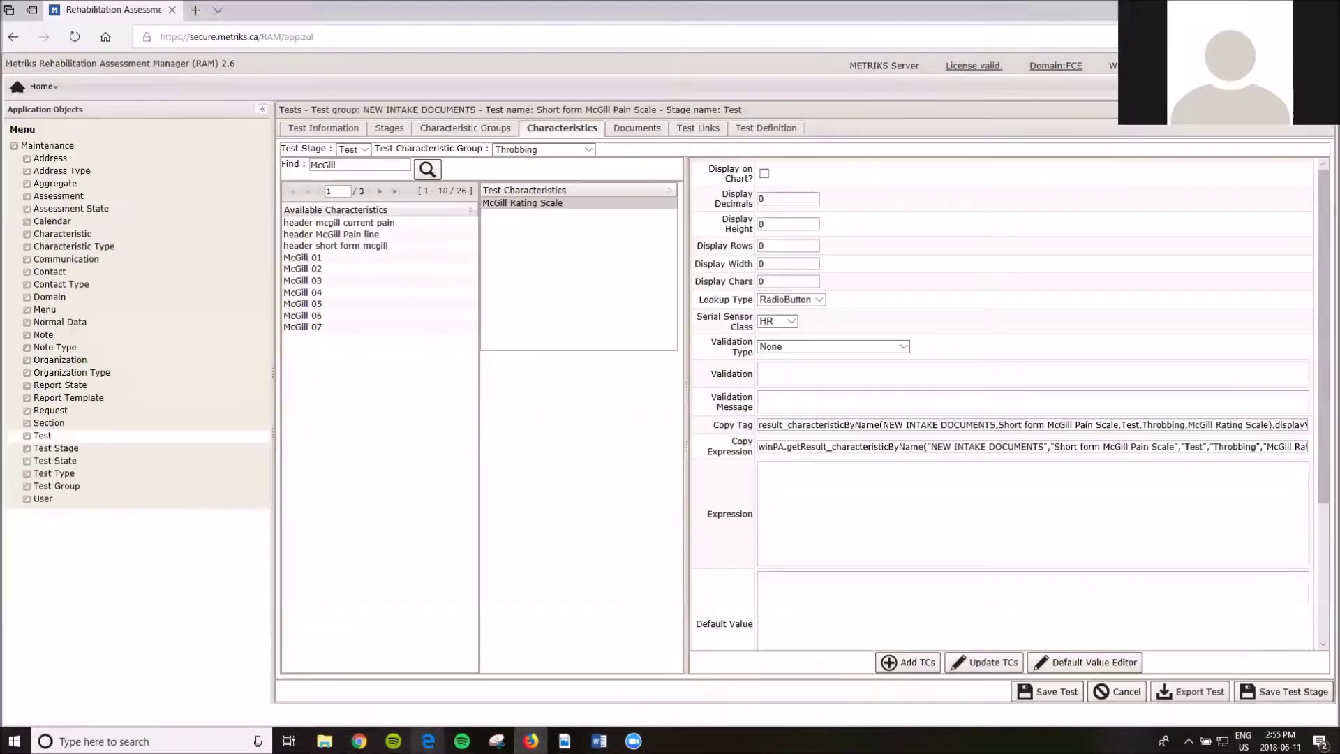
- Search the characteristics for "mcgill" and open McGill Rating Scale for editing
click(78, 236)
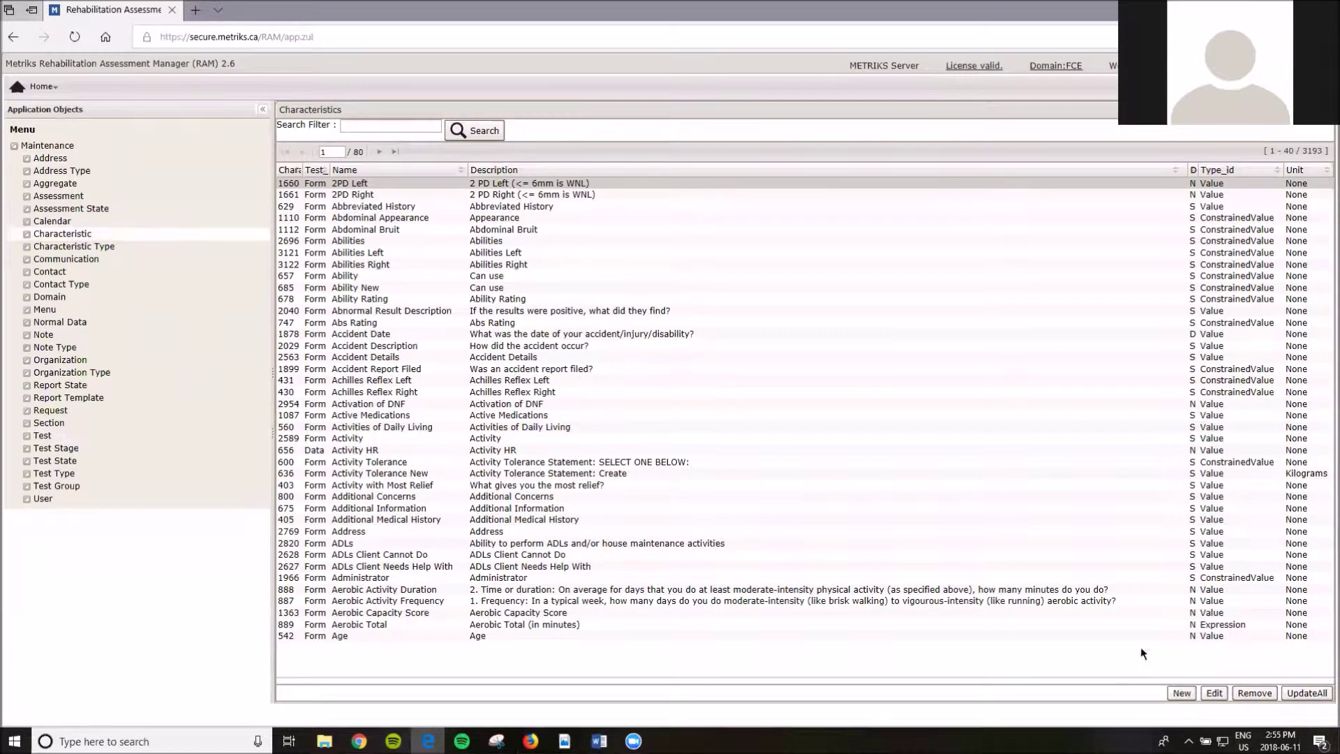
click(364, 124)
text(mcgill)
click(478, 131)
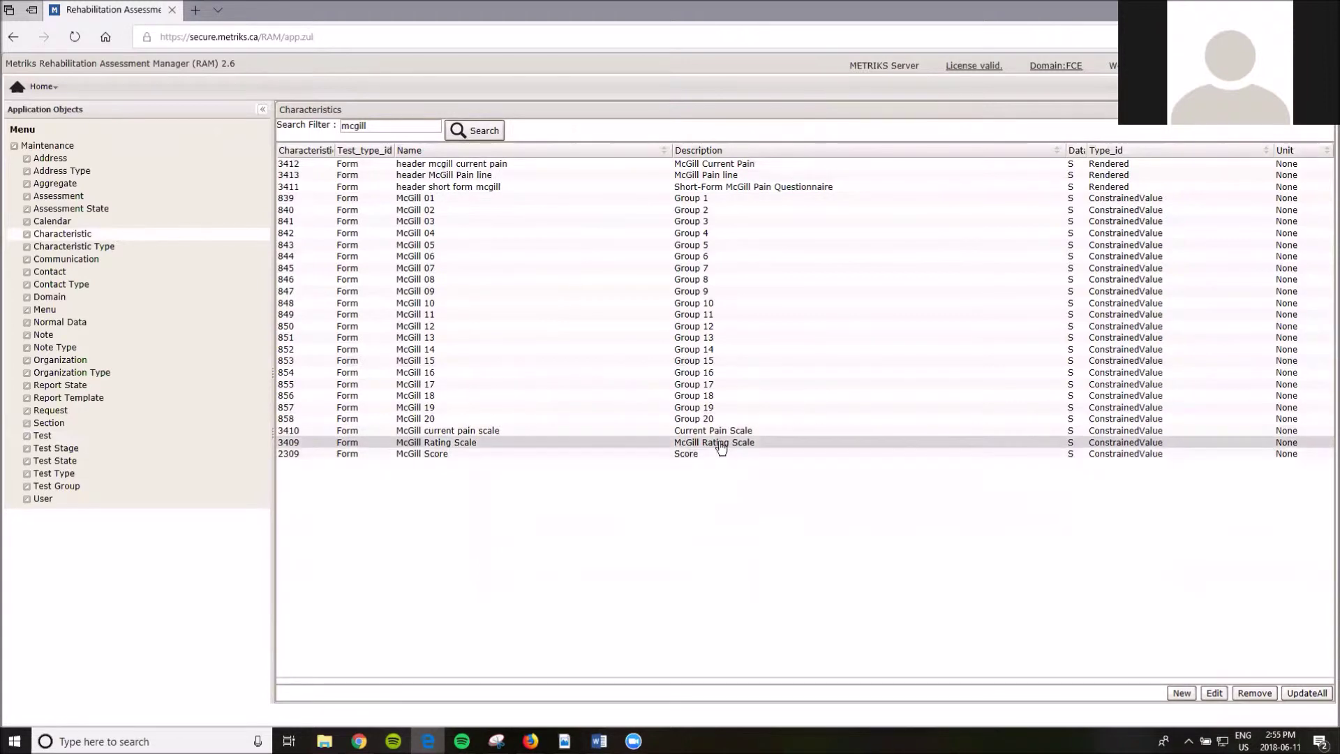
click(1215, 693)
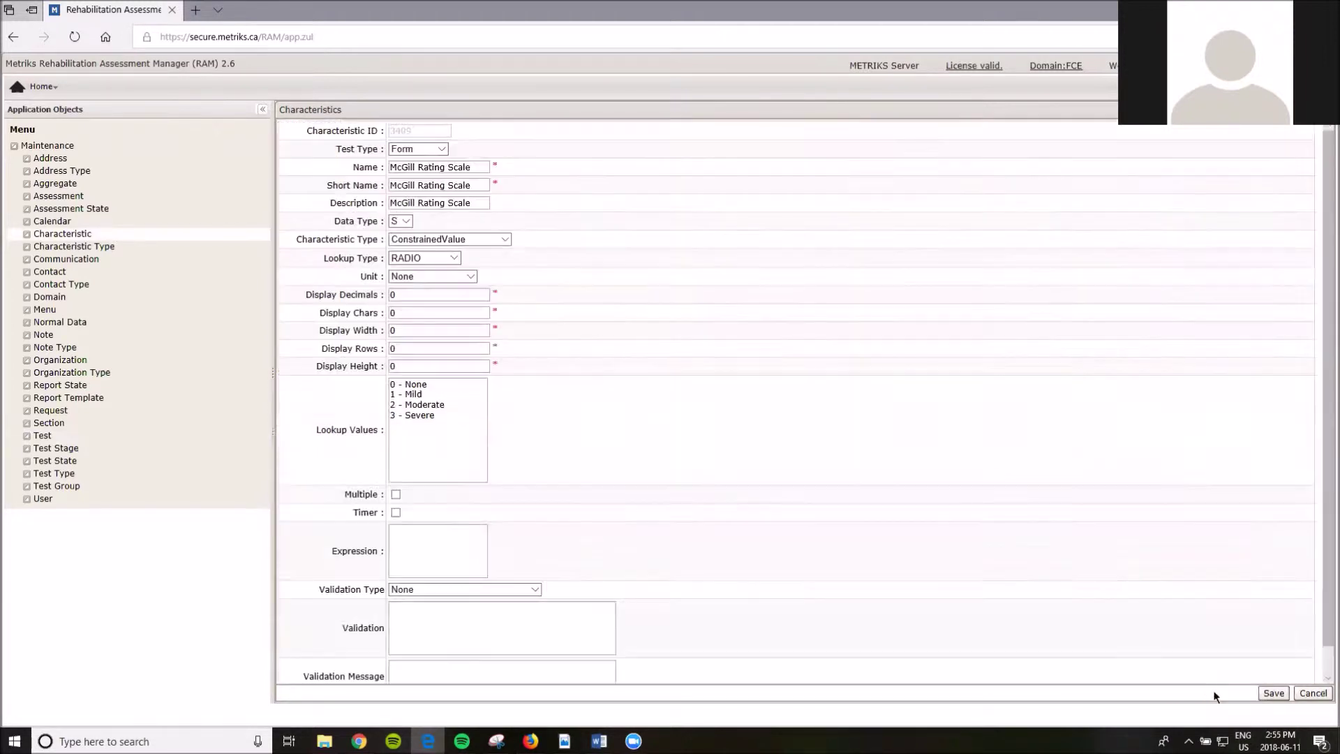
- Keep the characteristic's test type as Form and compare its description with the rating column heading on the questionnaire in Firefox
click(445, 149)
click(443, 176)
click(531, 741)
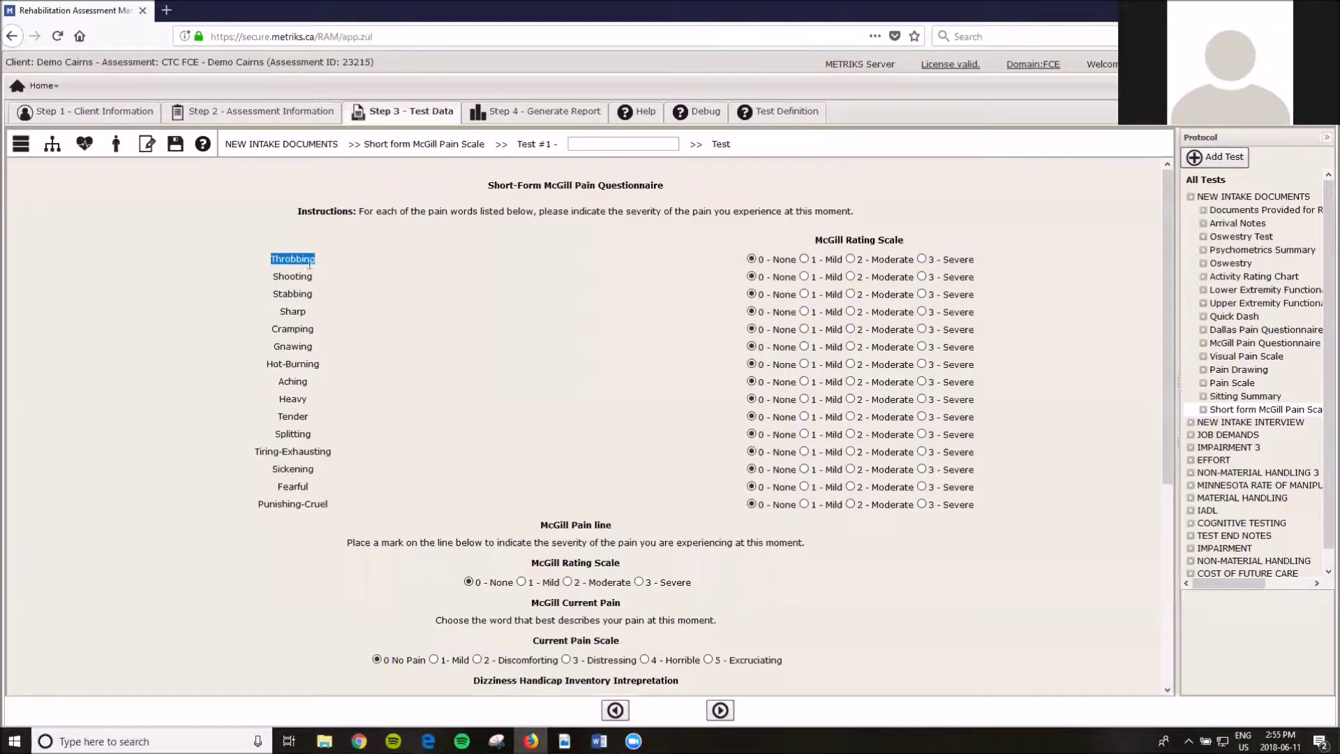
drag(815, 239, 926, 243)
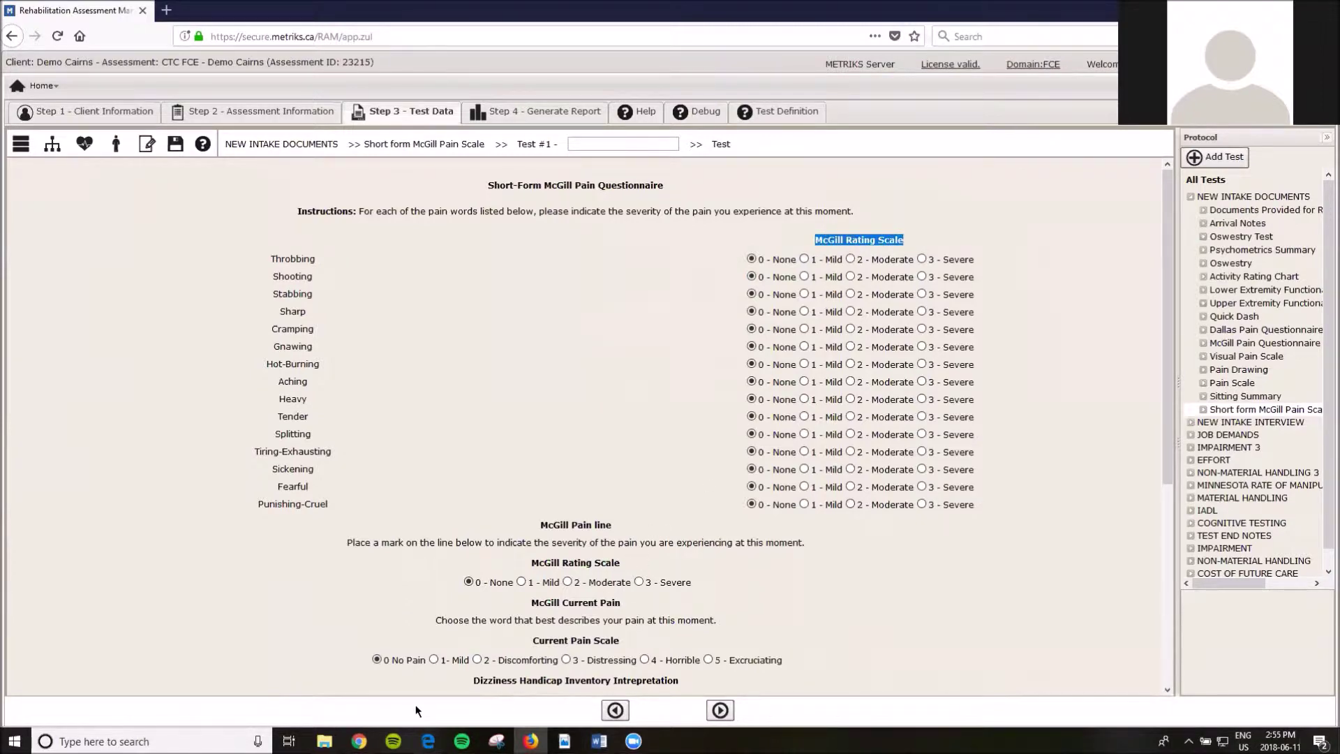
click(428, 741)
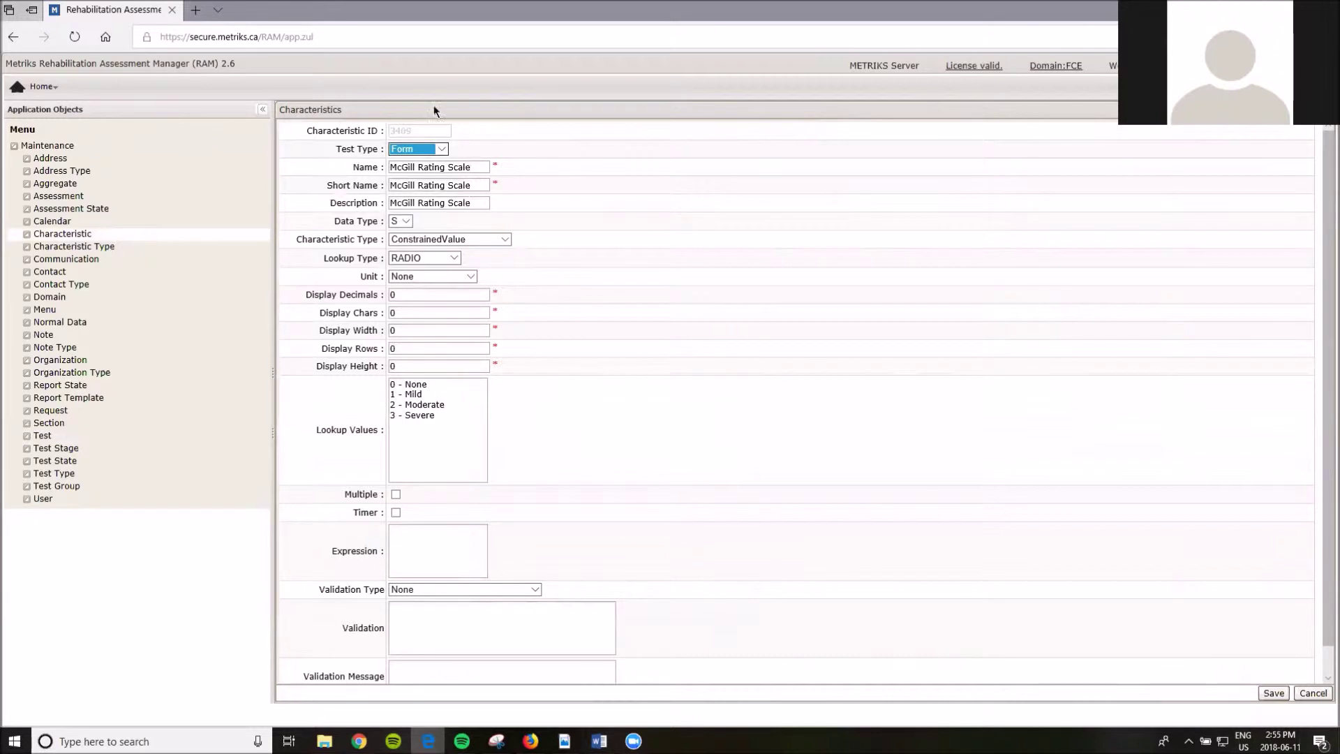
- Review the ConstrainedValue characteristic type and radio lookup values against the questionnaire's rating options, and close the characteristic without saving
click(484, 237)
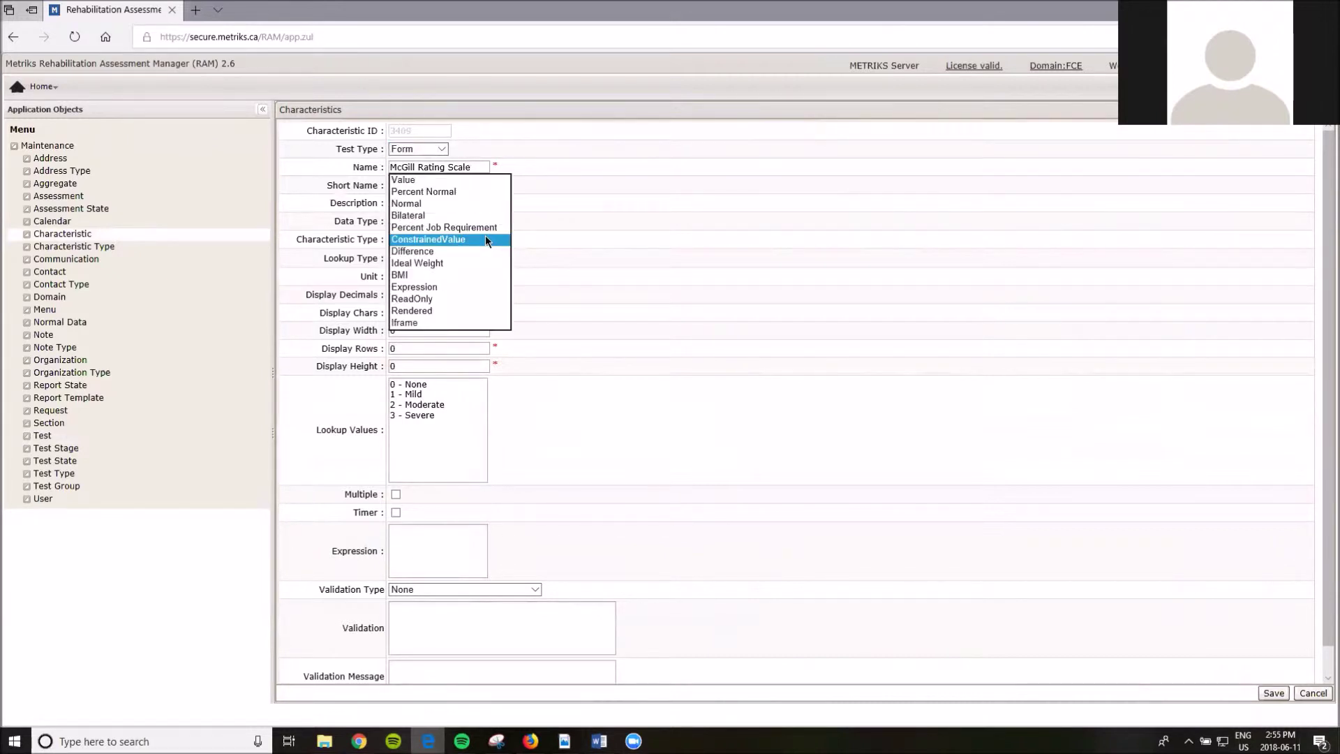
click(425, 240)
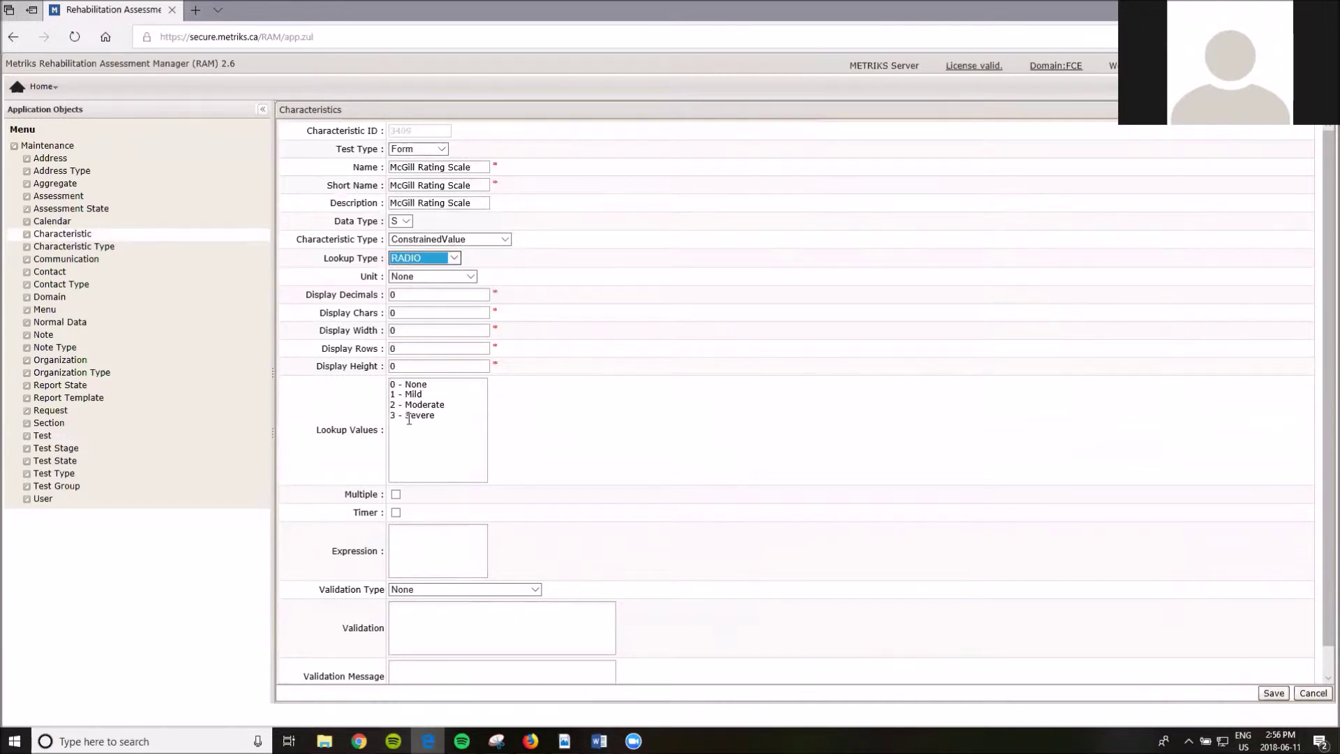
click(529, 740)
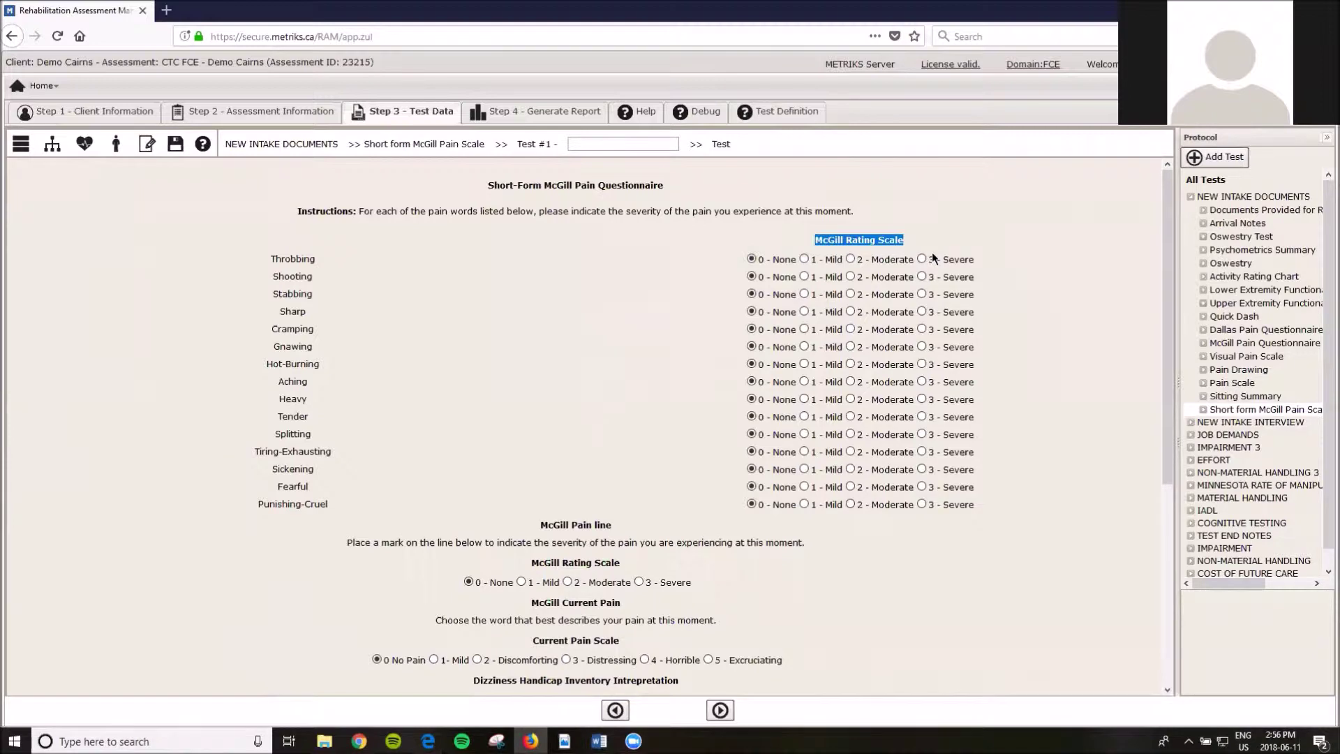
click(461, 741)
click(1315, 693)
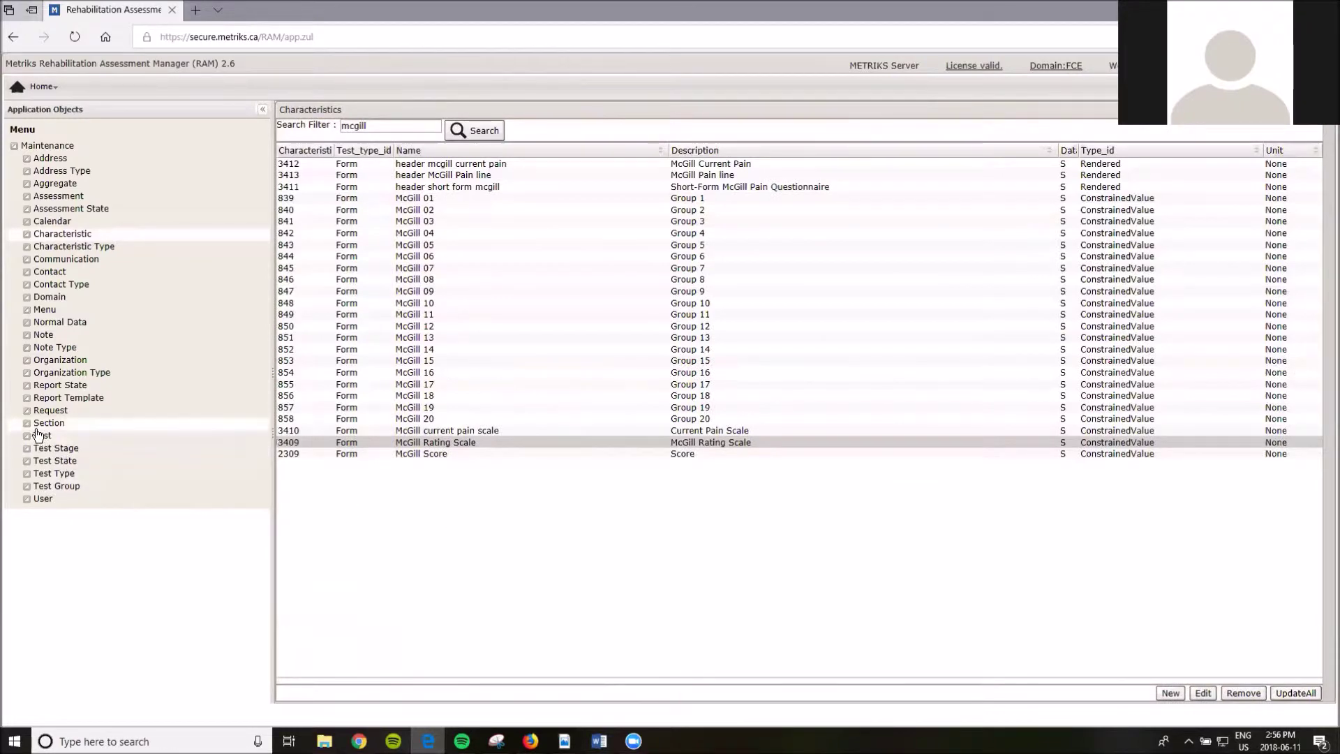
- Search the tests for "mcgill" and open Short form McGill Pain Scale in the NEW INTAKE DOCUMENTS group for editing
click(38, 435)
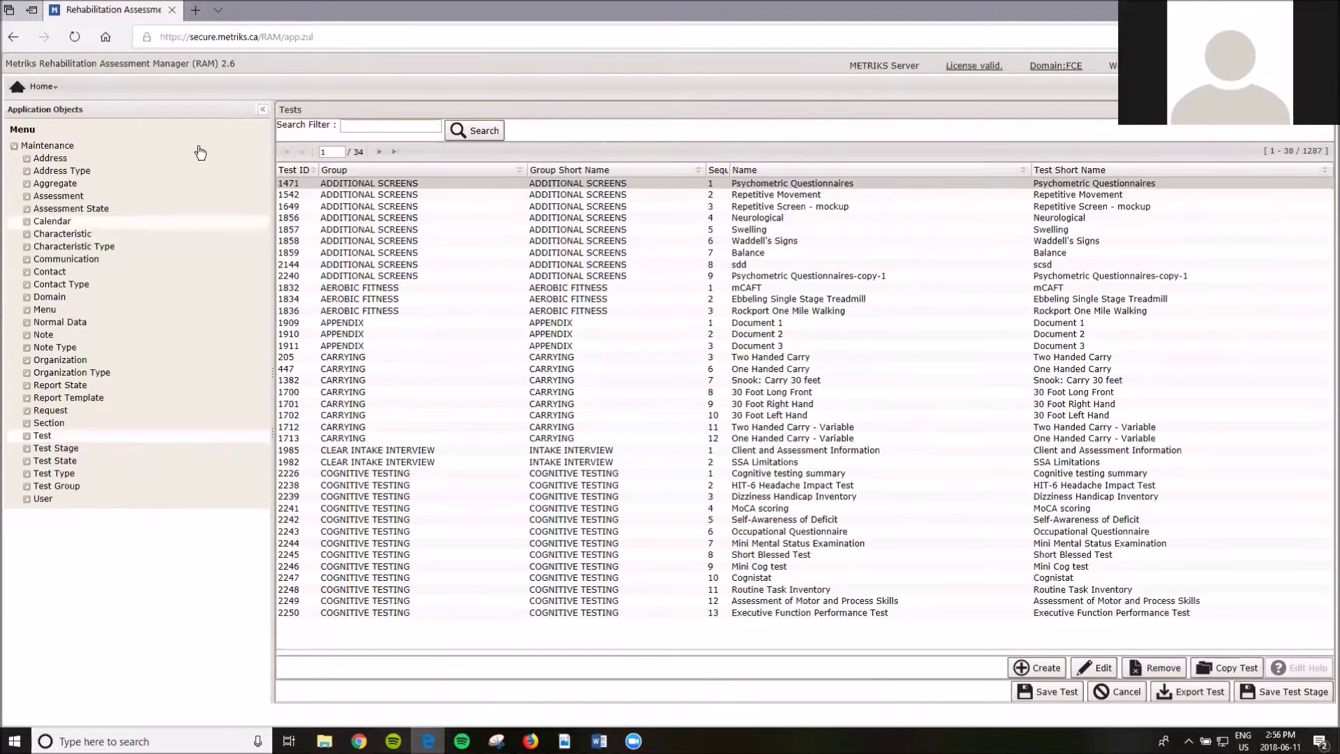
click(371, 125)
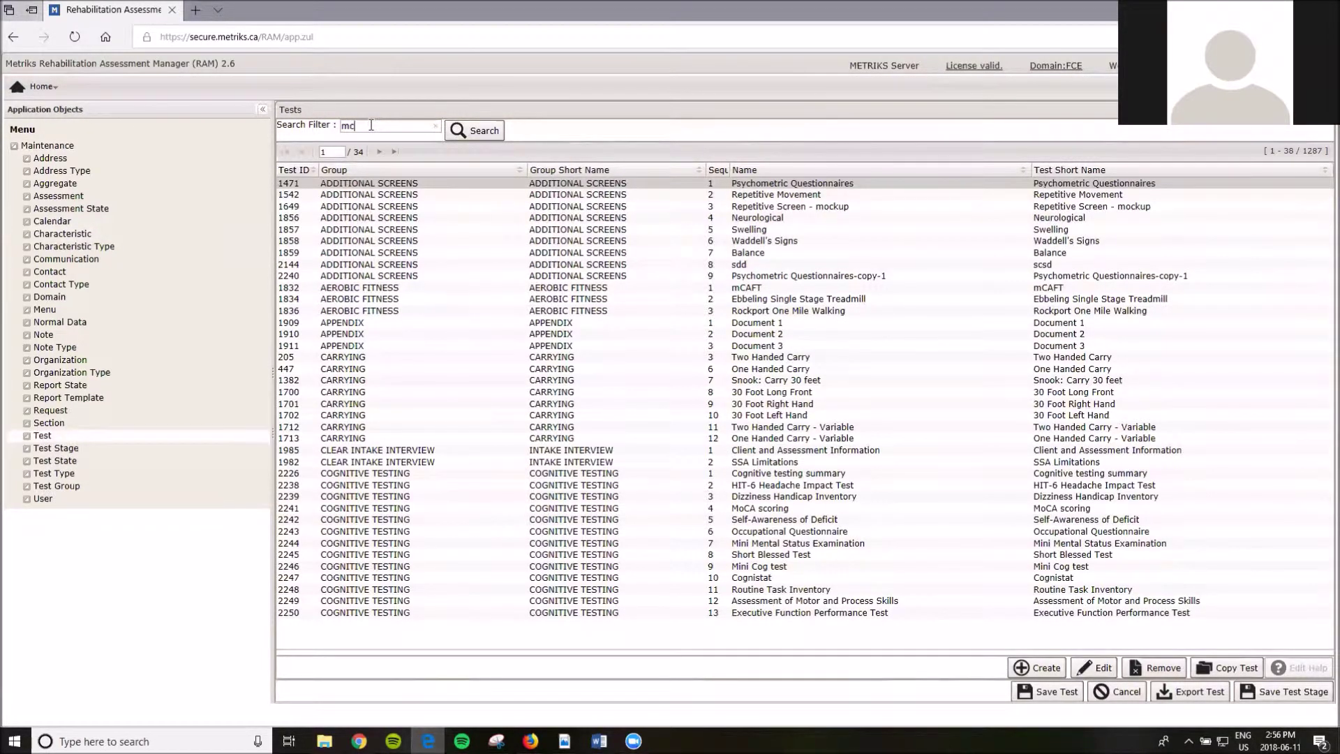
click(483, 136)
click(991, 187)
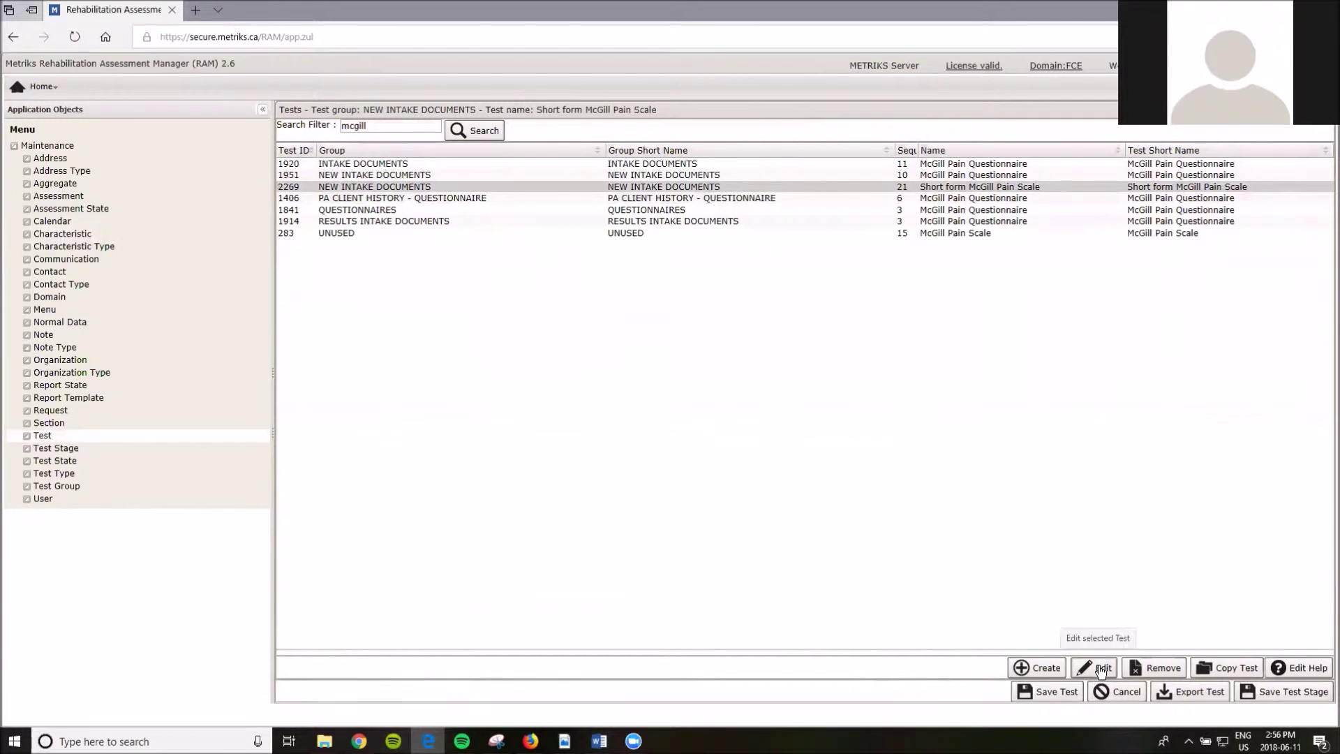
click(1100, 670)
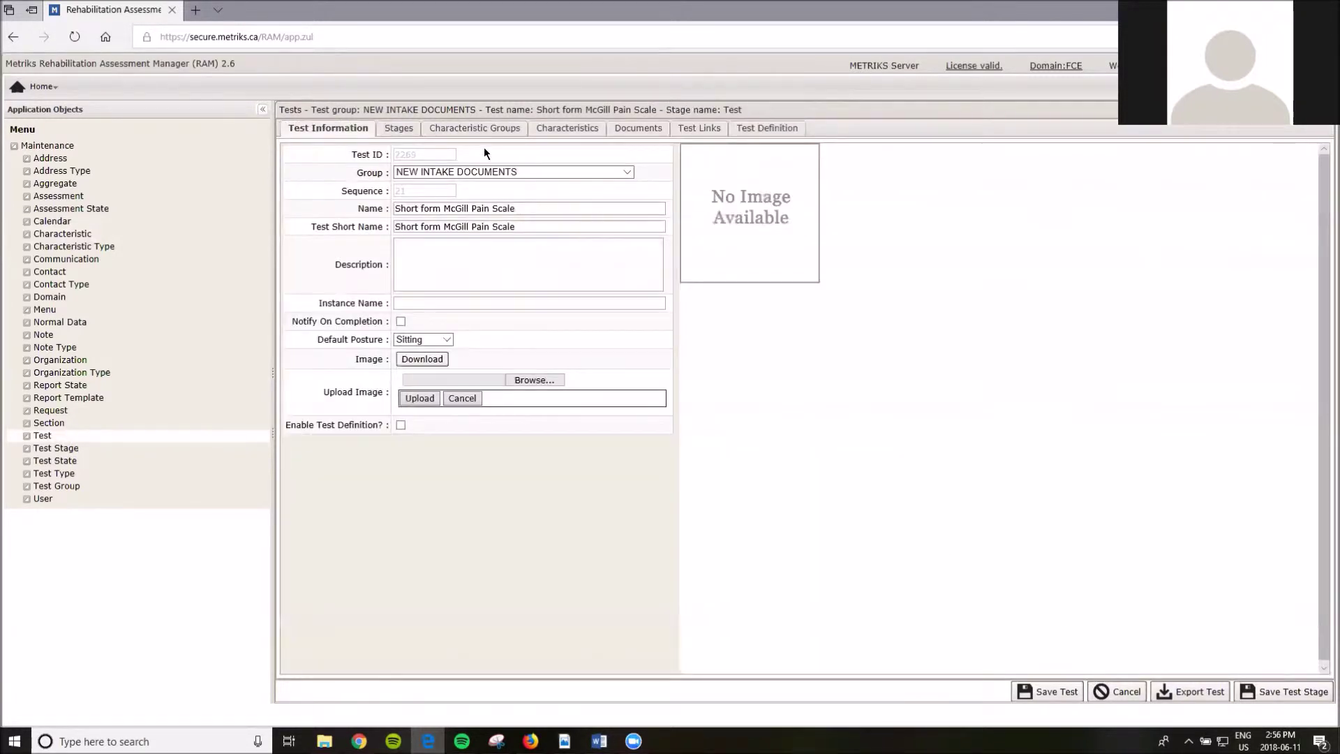
- Search the available characteristics for "mcgill" and try to add McGill Rating Scale to the Throbbing group's test characteristics
click(483, 128)
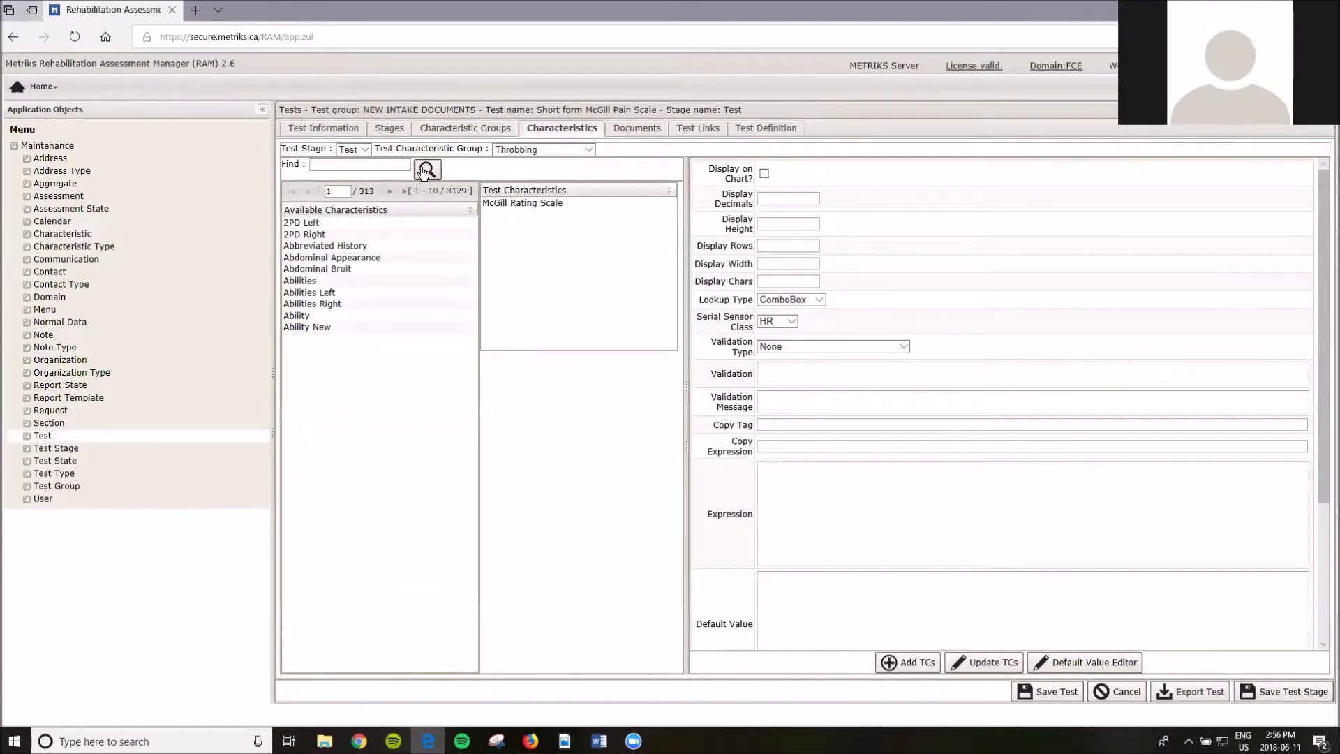
click(329, 164)
click(427, 168)
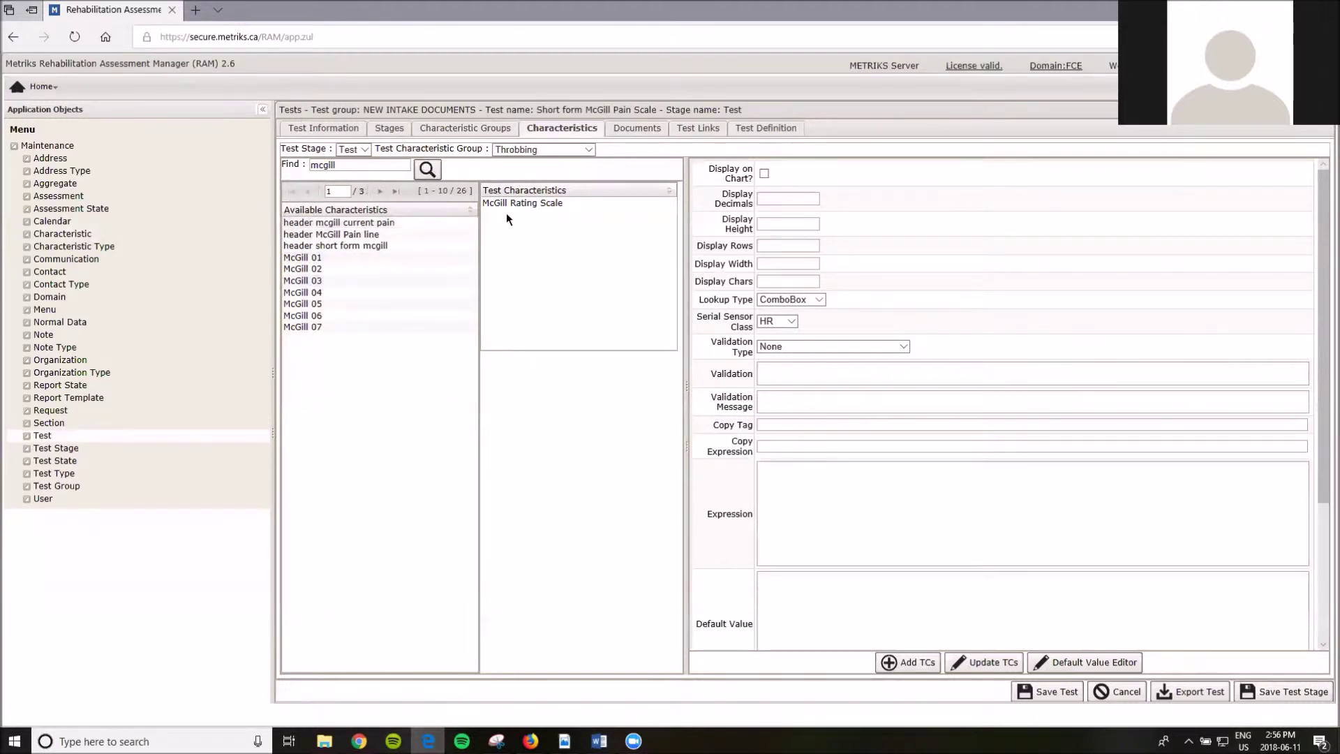
click(395, 191)
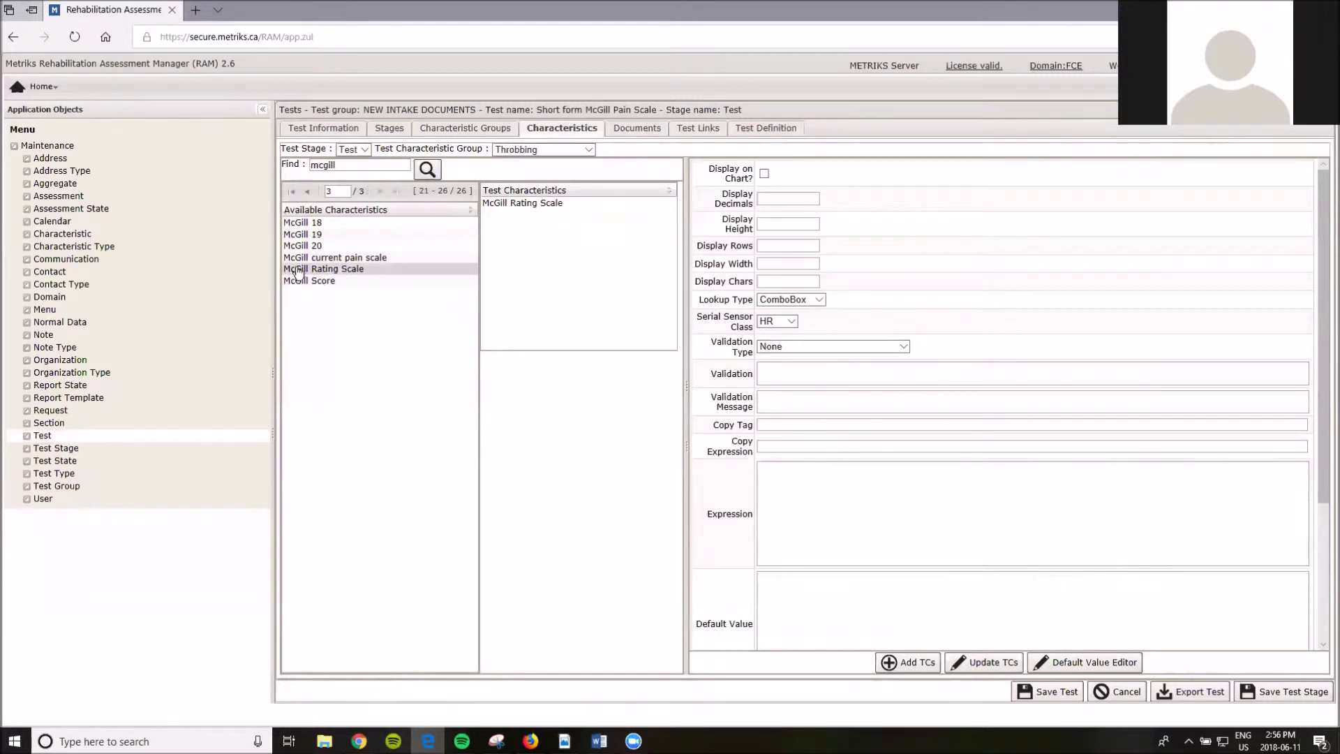
drag(296, 270, 511, 224)
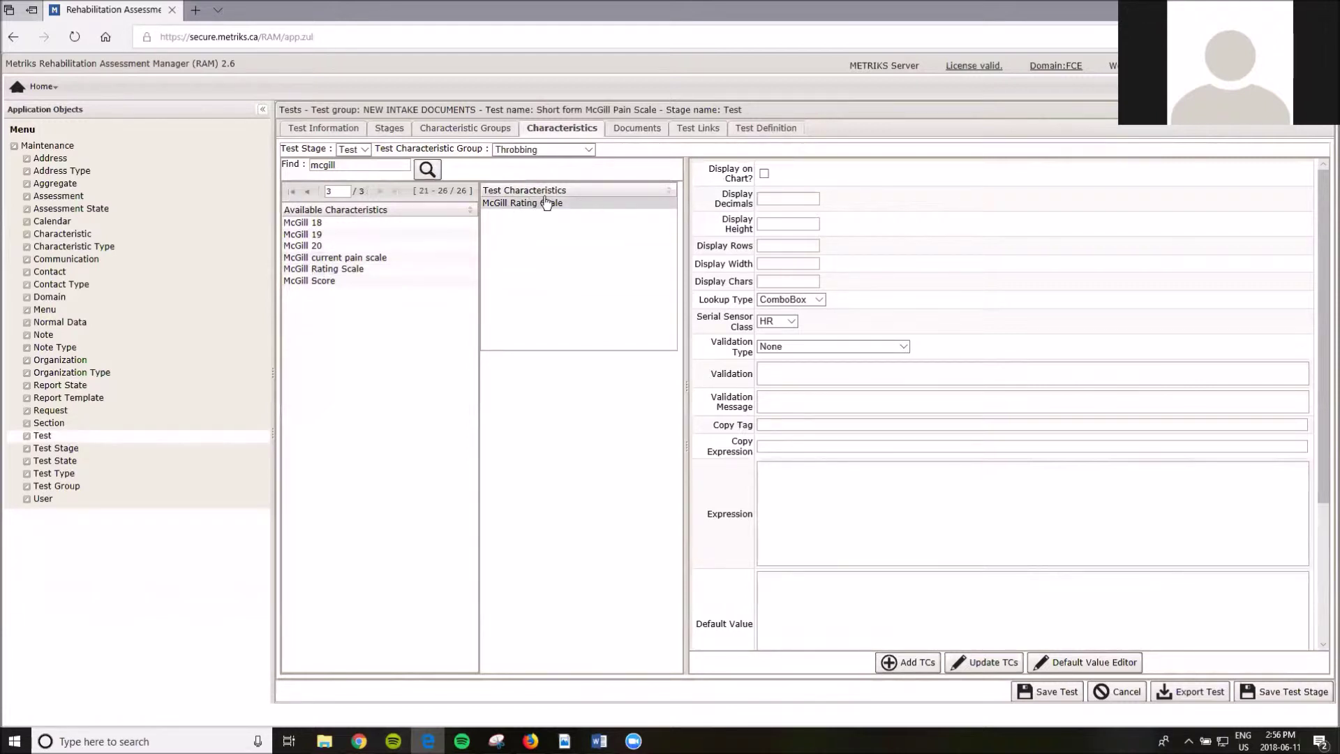
- Check the Shooting characteristic group and its test short name against the pain word labels on the questionnaire in Firefox
click(530, 741)
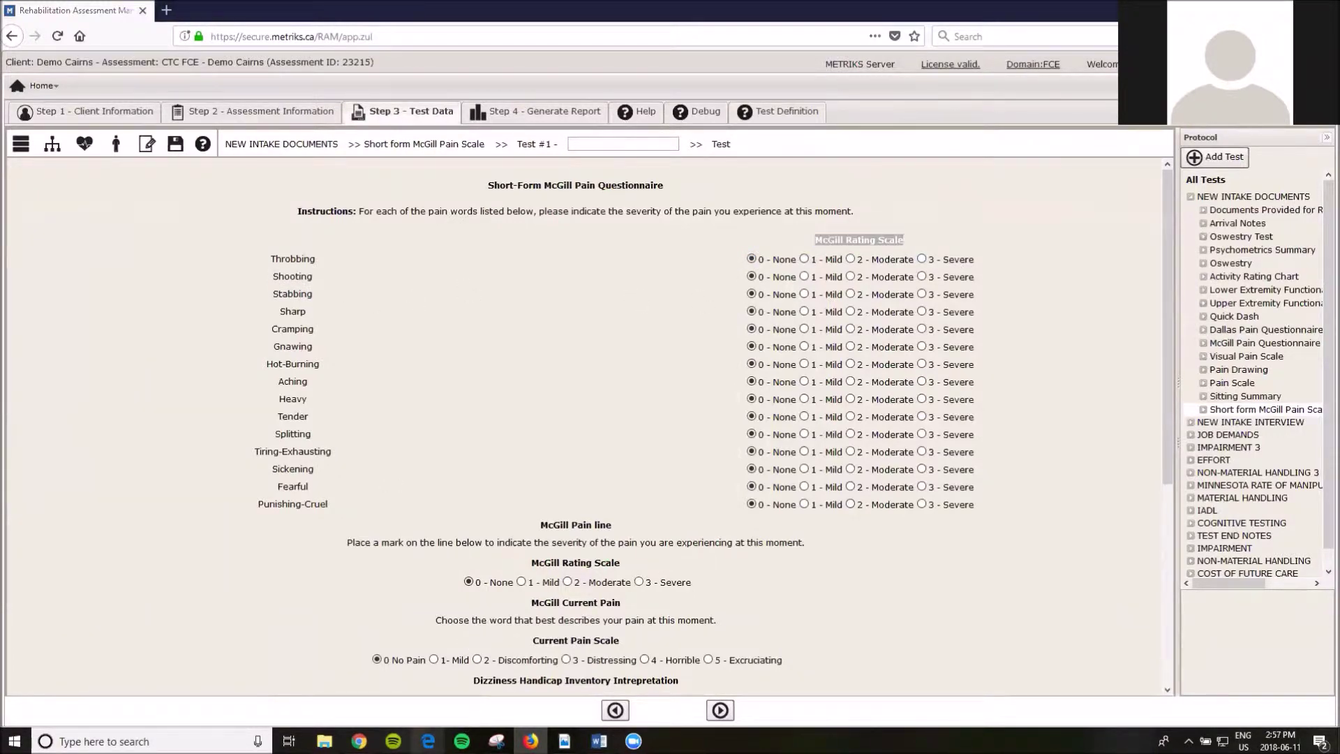
click(428, 741)
click(567, 150)
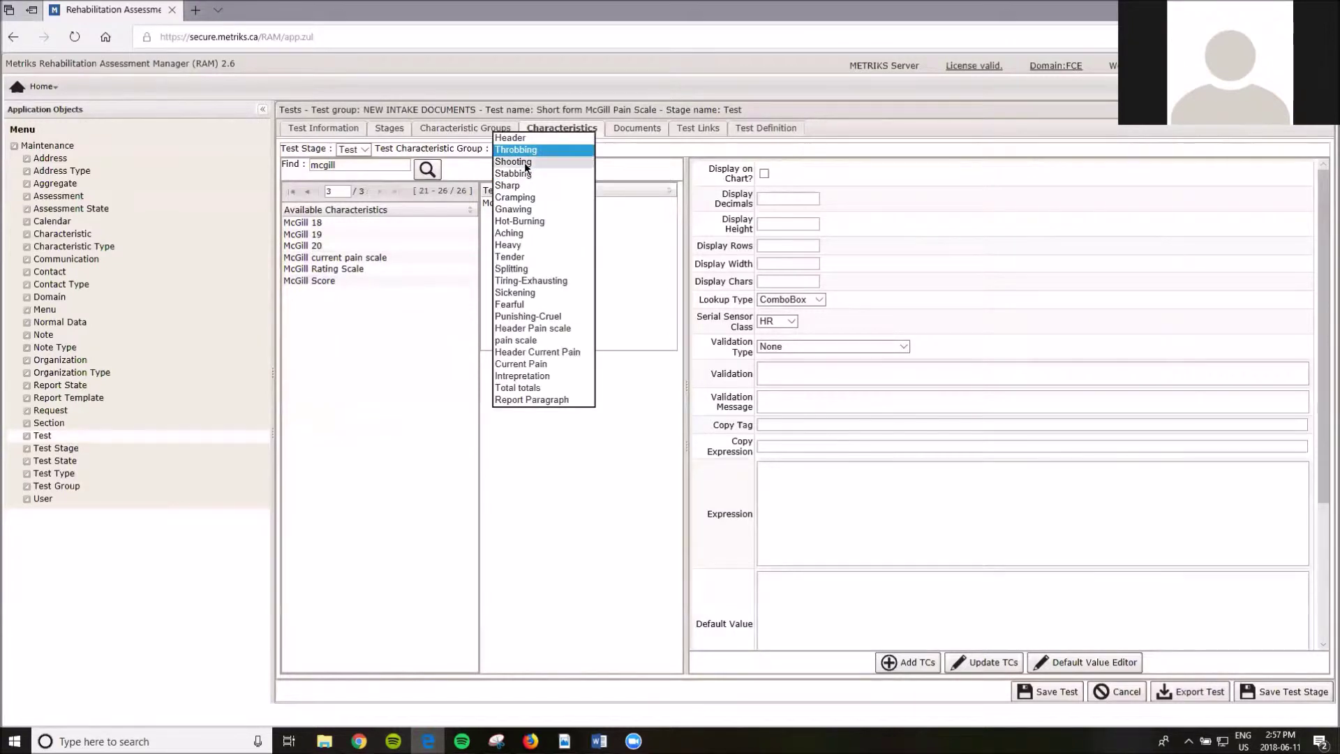
click(525, 162)
click(489, 132)
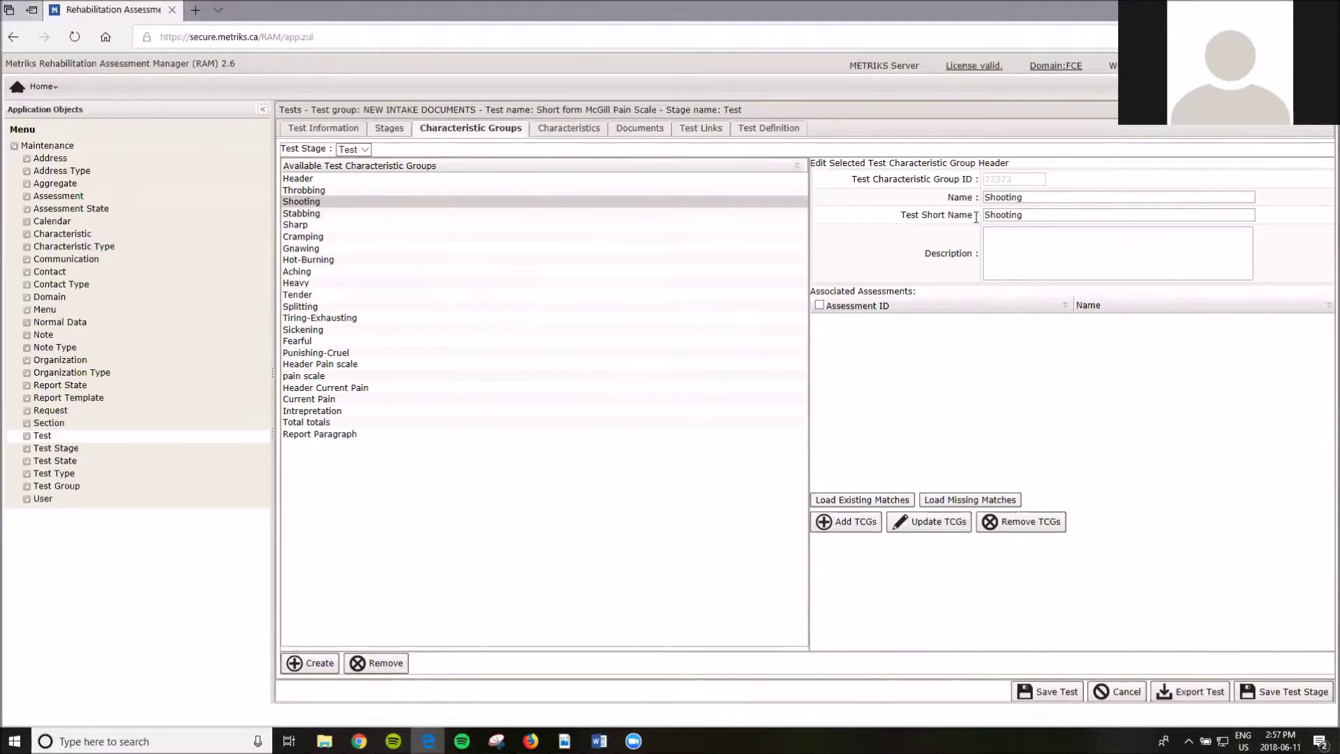
double_click(1014, 216)
click(530, 741)
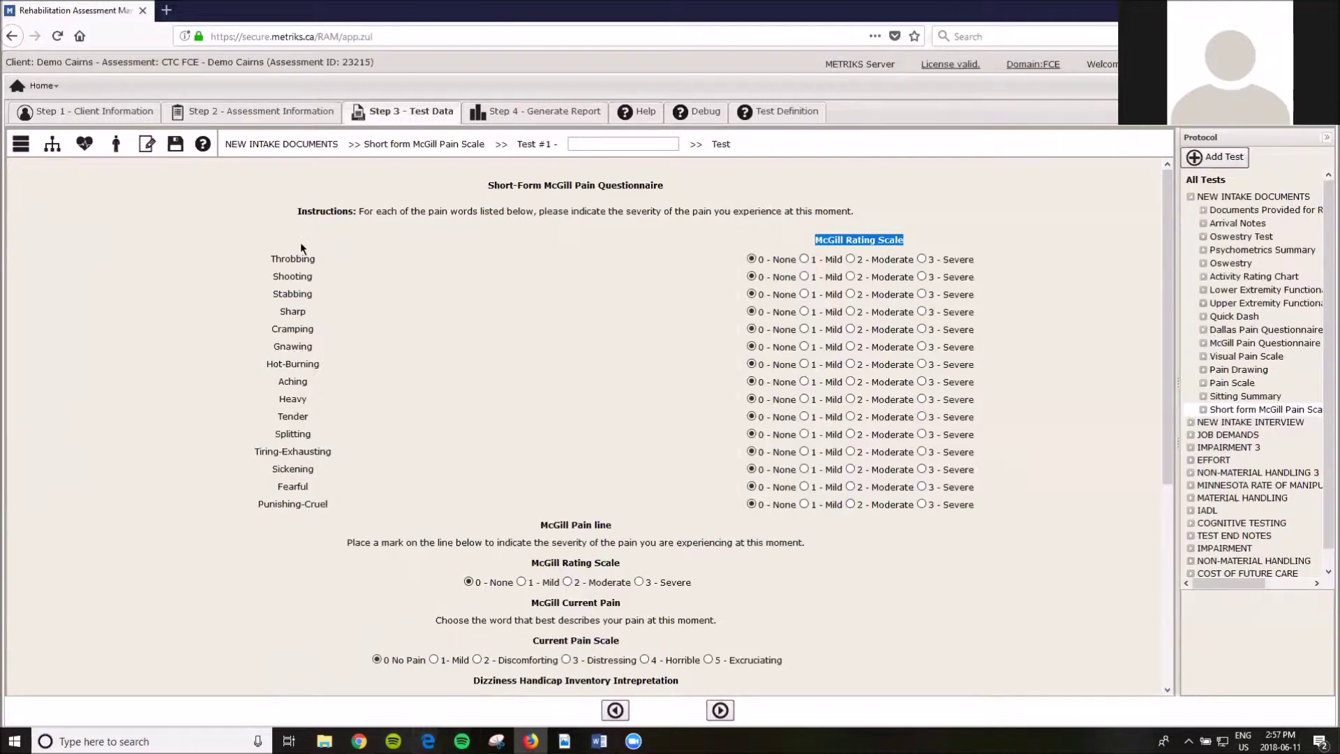
click(428, 741)
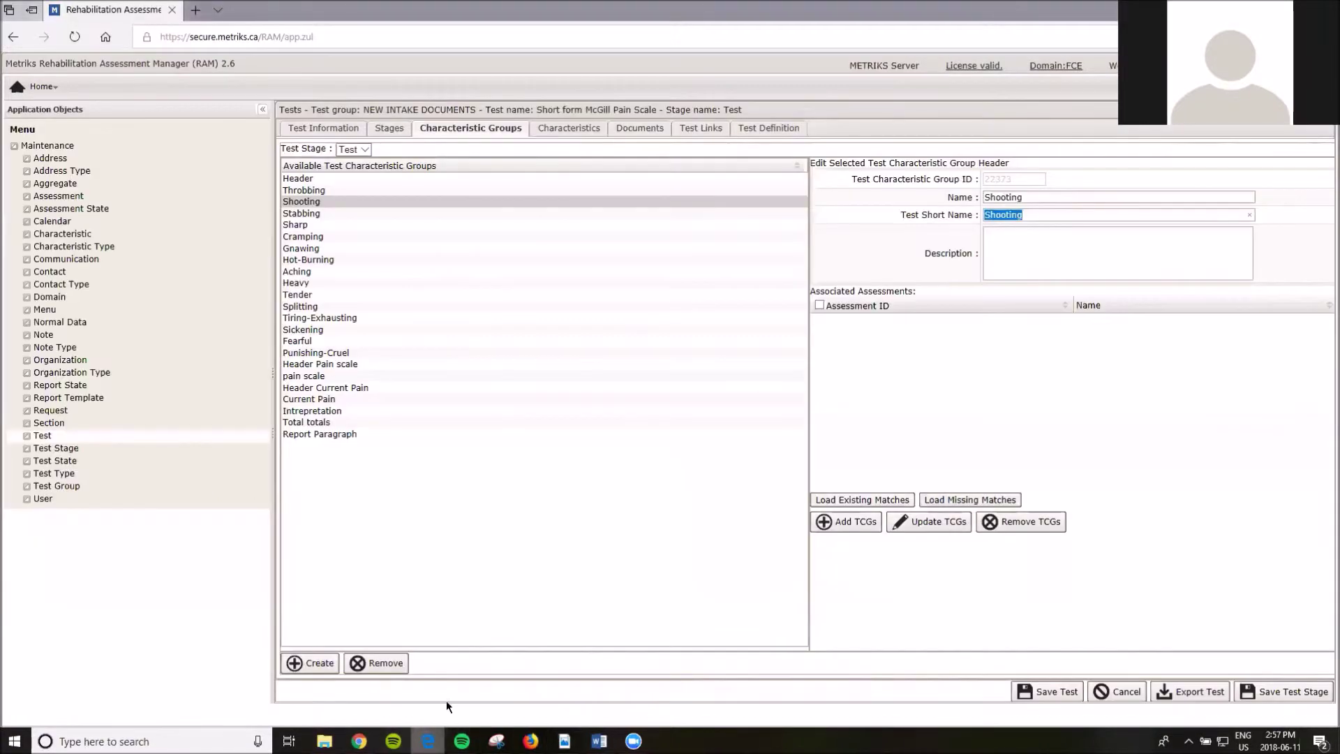
- Compare the Header group with the top of the questionnaire and inspect its header short form mcgill characteristic
click(301, 180)
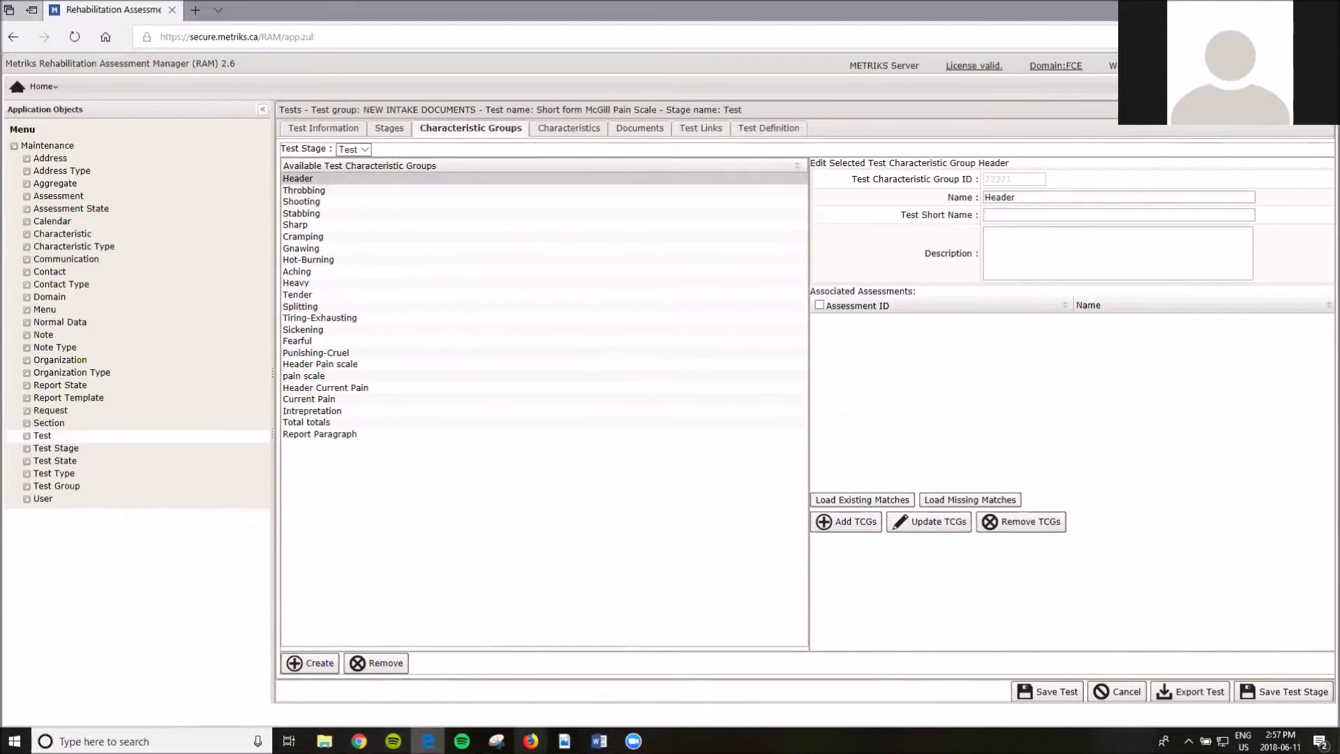
click(530, 741)
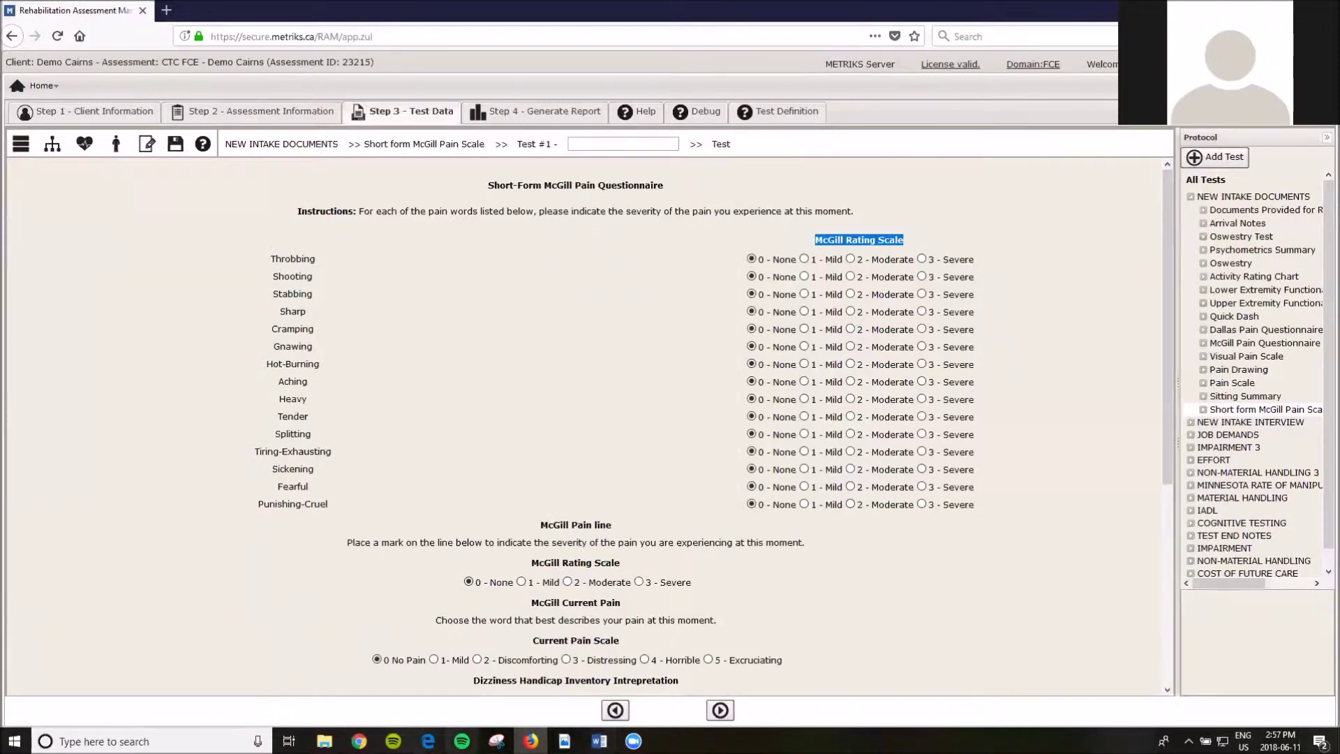
click(428, 741)
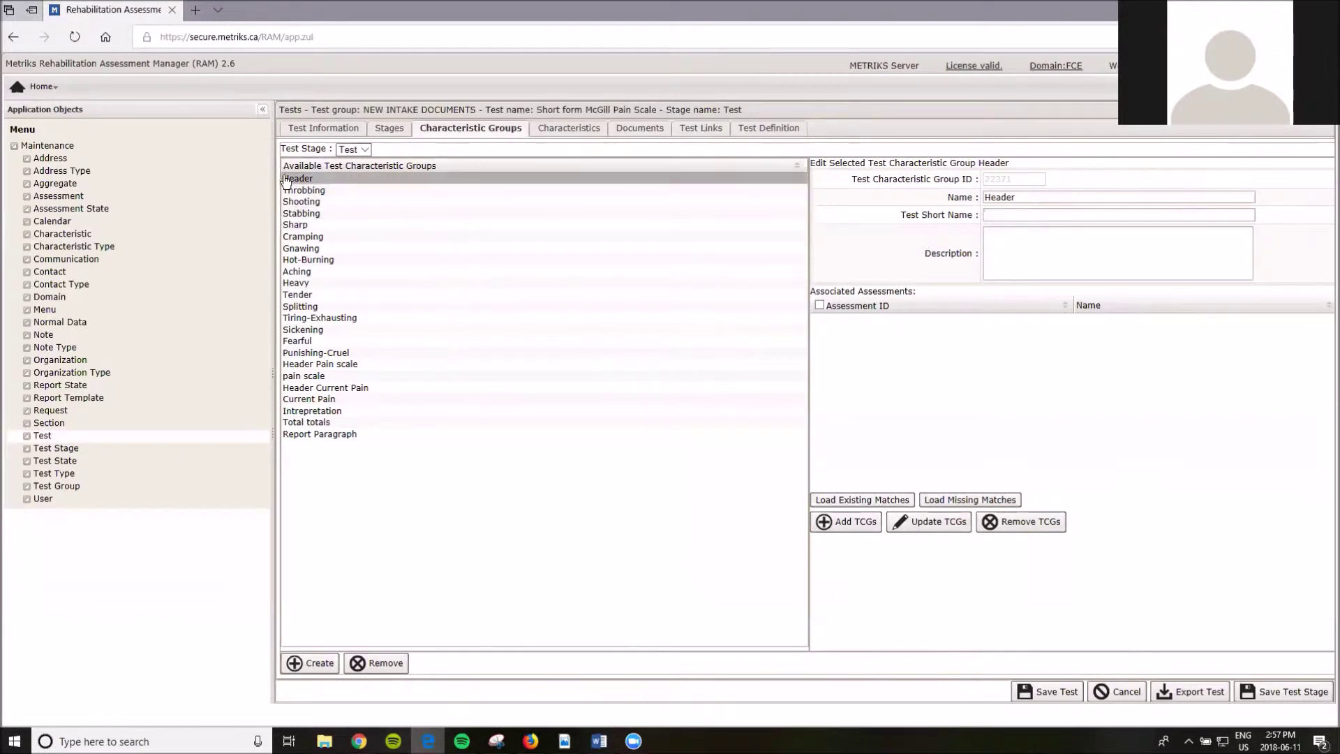
click(562, 129)
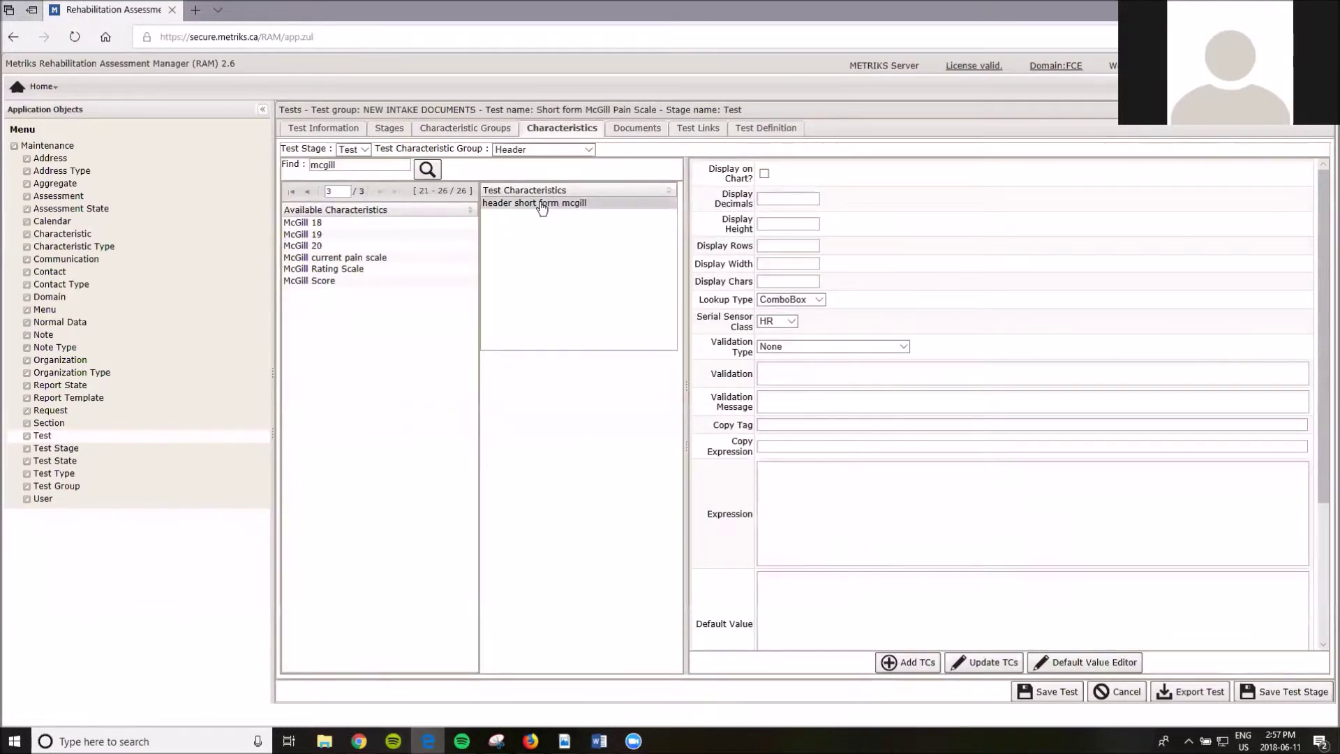
click(543, 204)
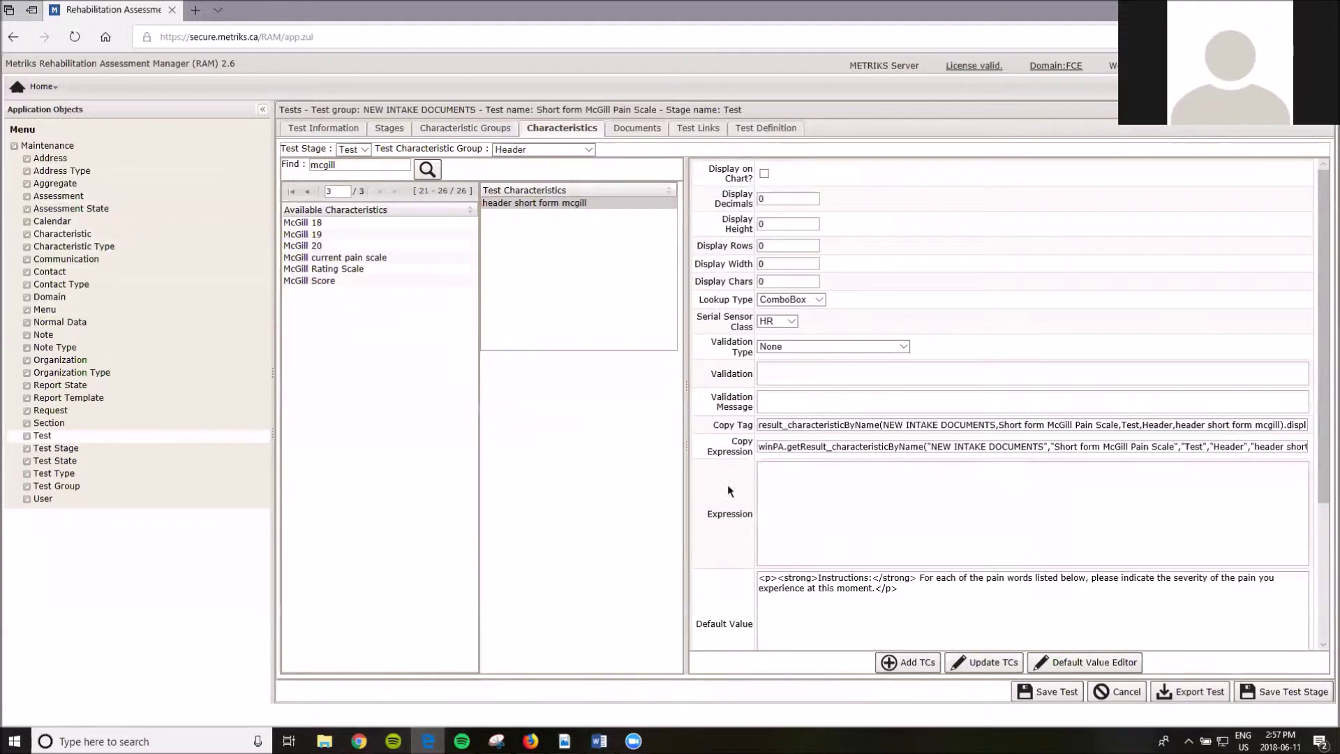
- Compare the header characteristic's default value with the instructions line shown on the questionnaire in Firefox
drag(761, 579, 913, 591)
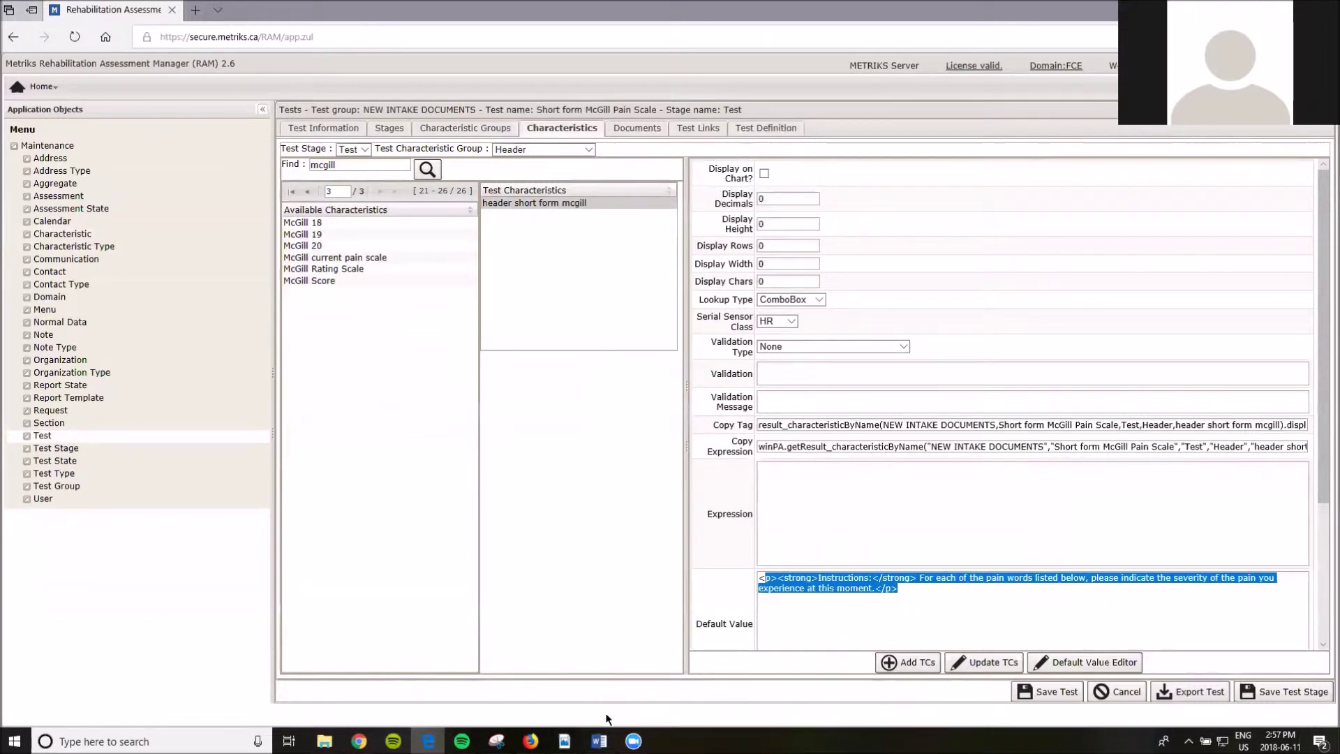
click(530, 740)
drag(297, 217, 879, 231)
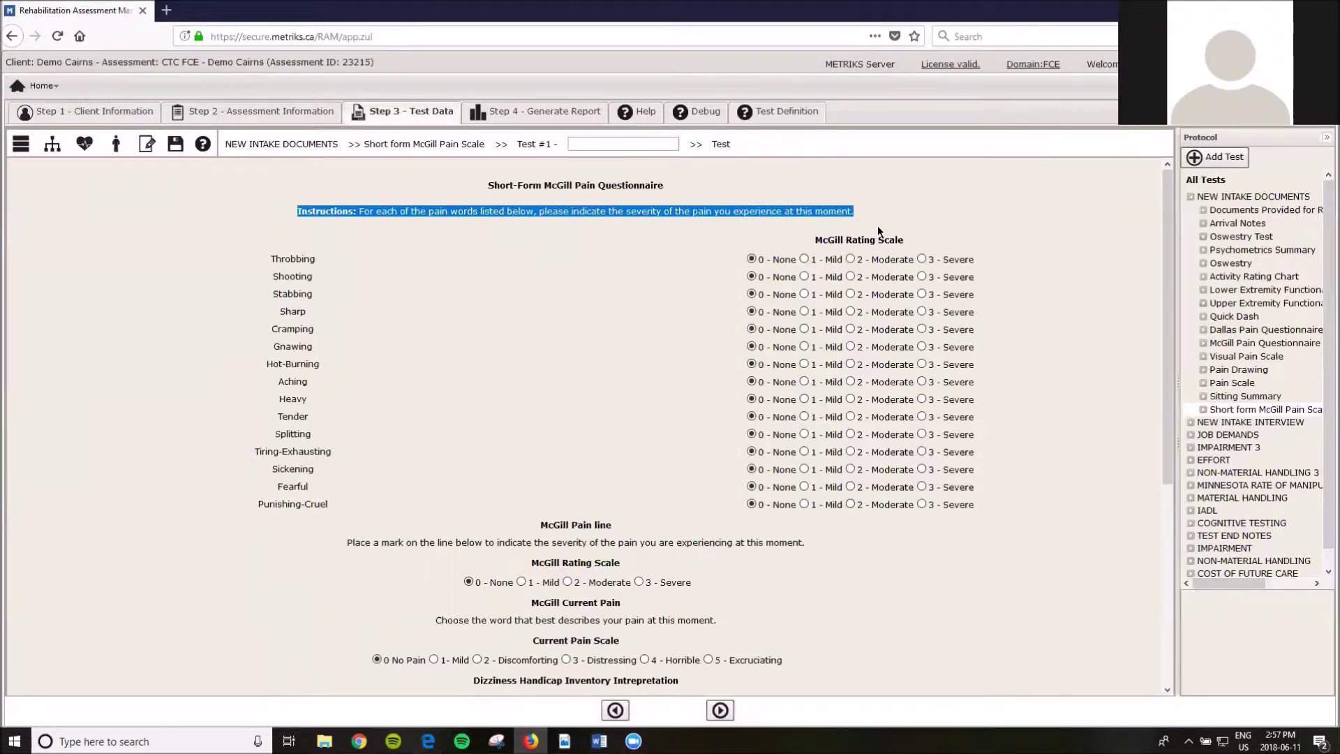
click(428, 740)
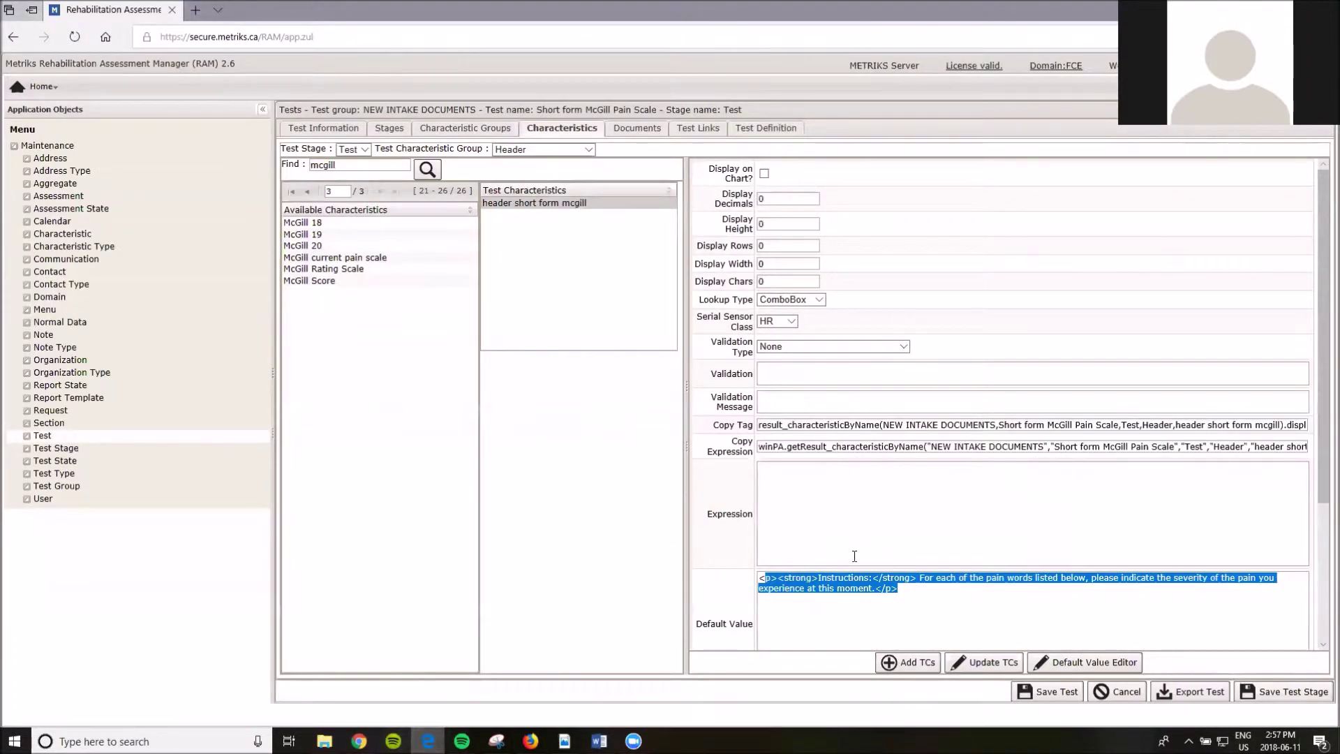
- View the header's instructions text in the WYSIWYG default value editor and close it without saving
click(836, 530)
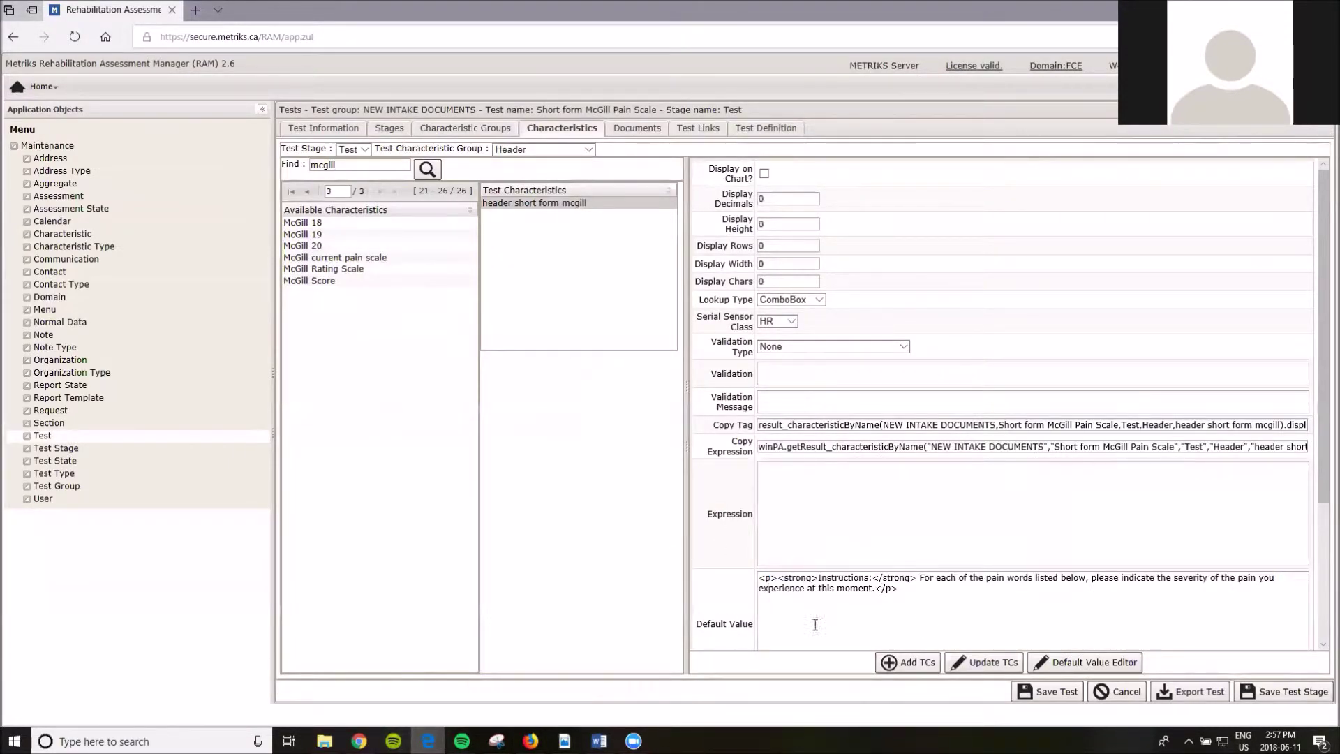
click(1049, 665)
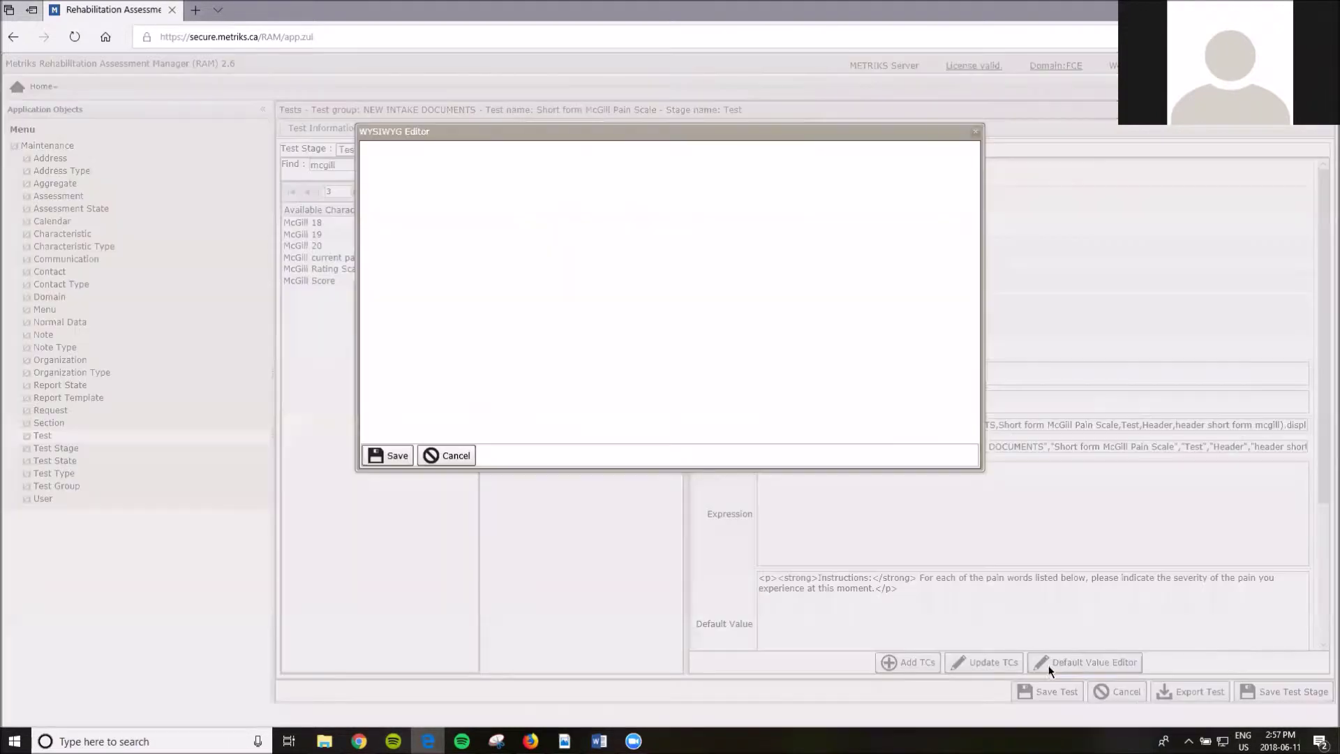
click(367, 148)
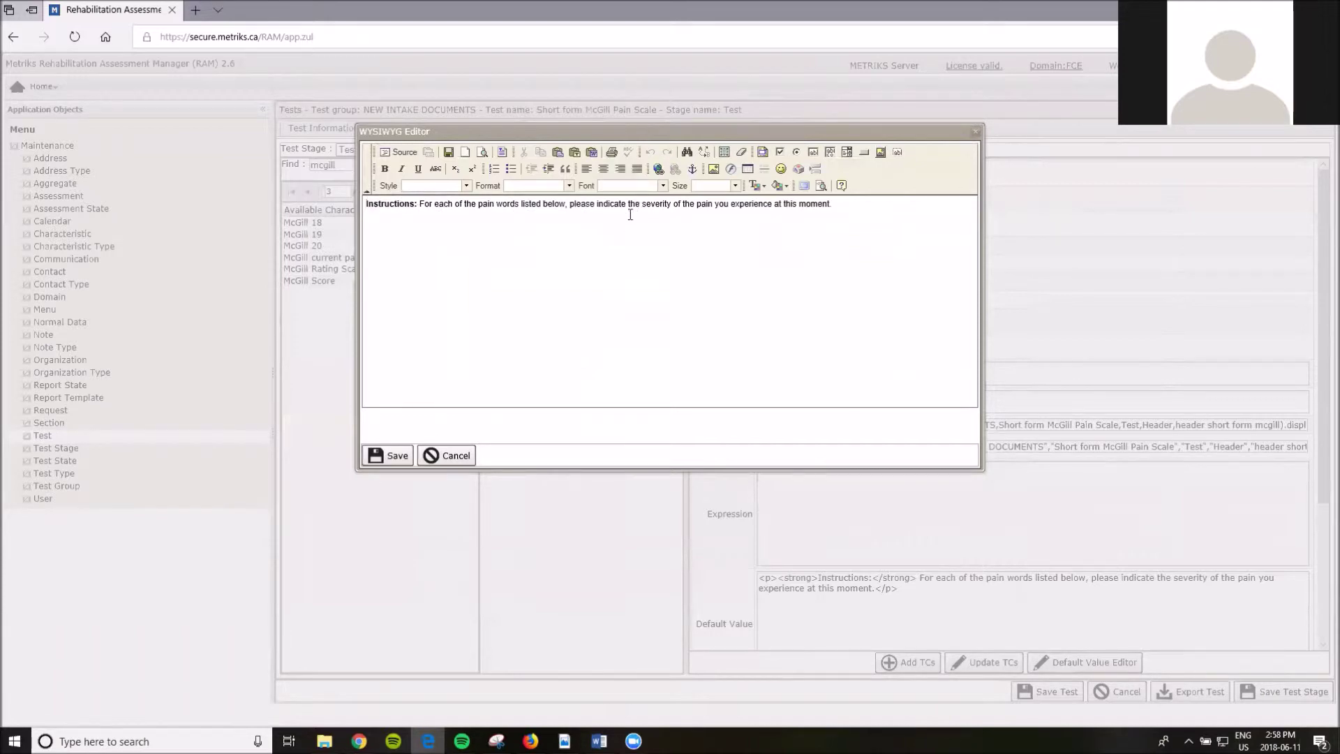
click(446, 454)
- Examine the Short-Form McGill Pain Questionnaire title and the instructions beneath it on the form in Firefox, and return to the test setup
click(530, 740)
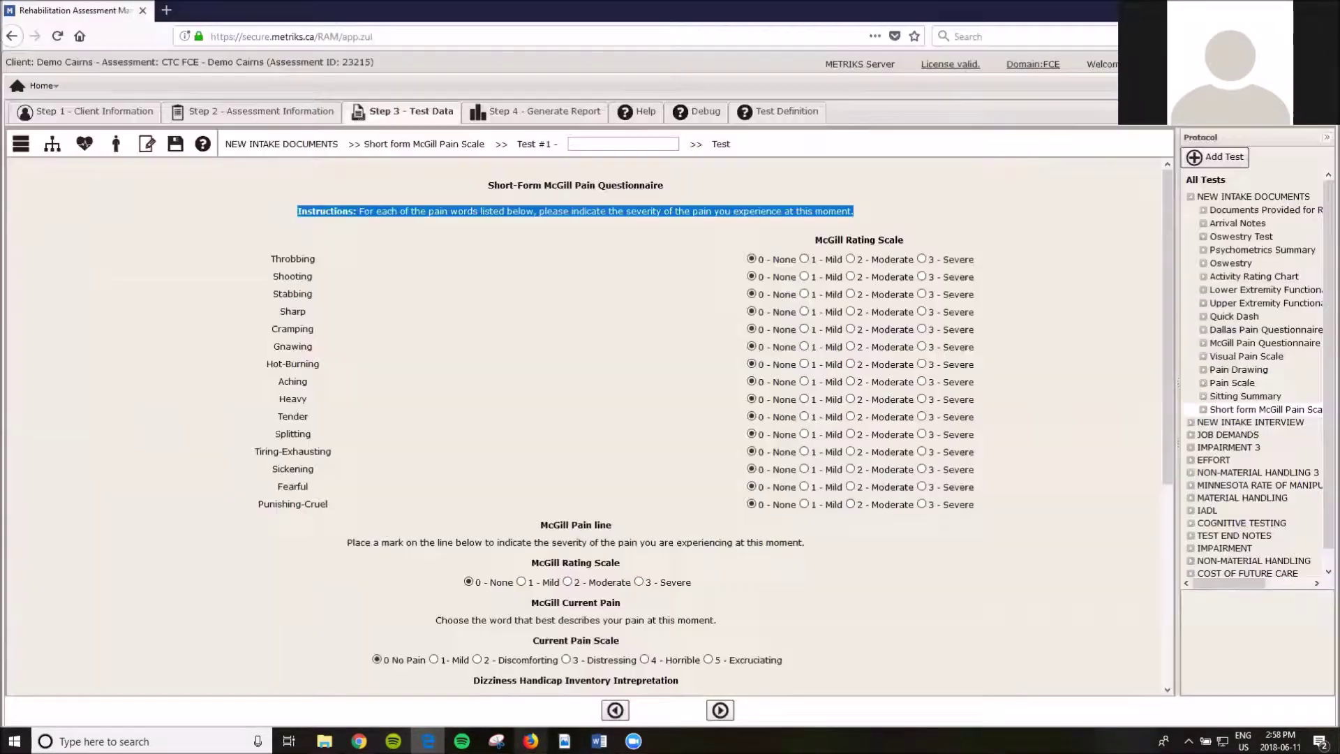
click(351, 236)
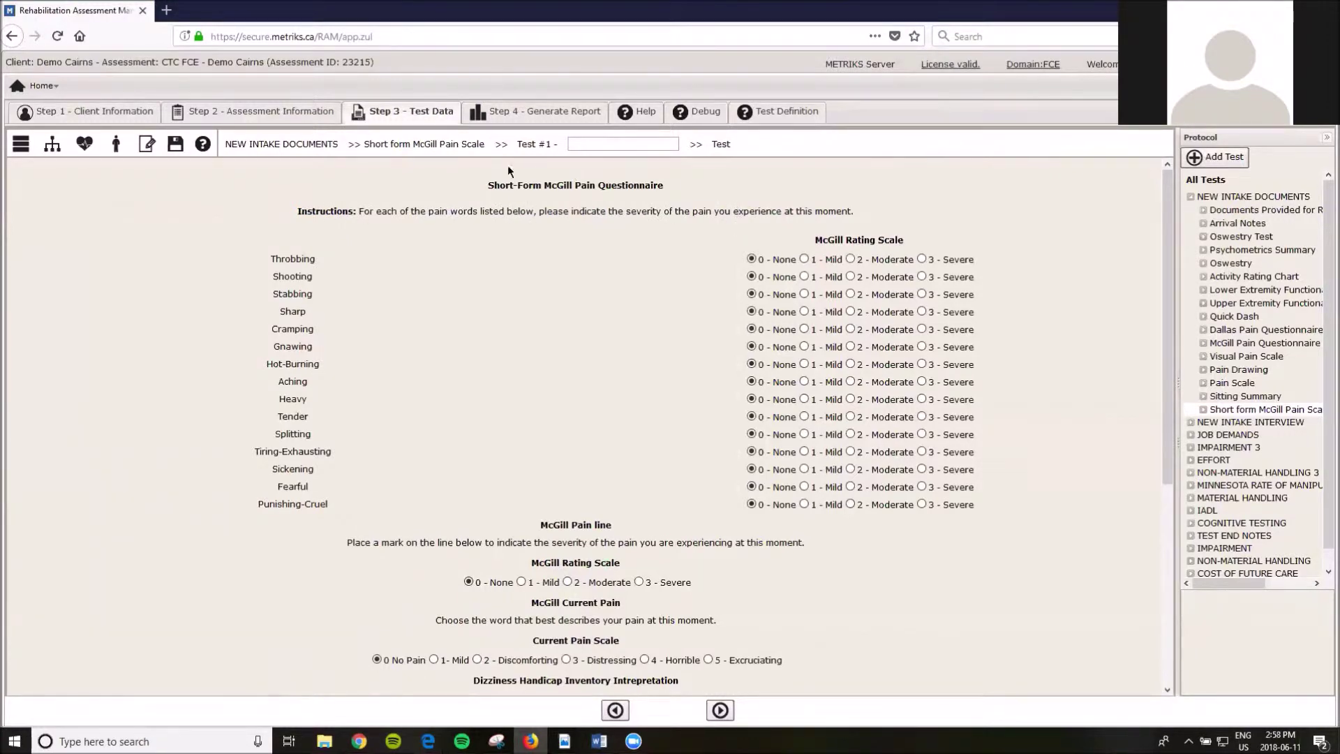
drag(489, 184, 663, 200)
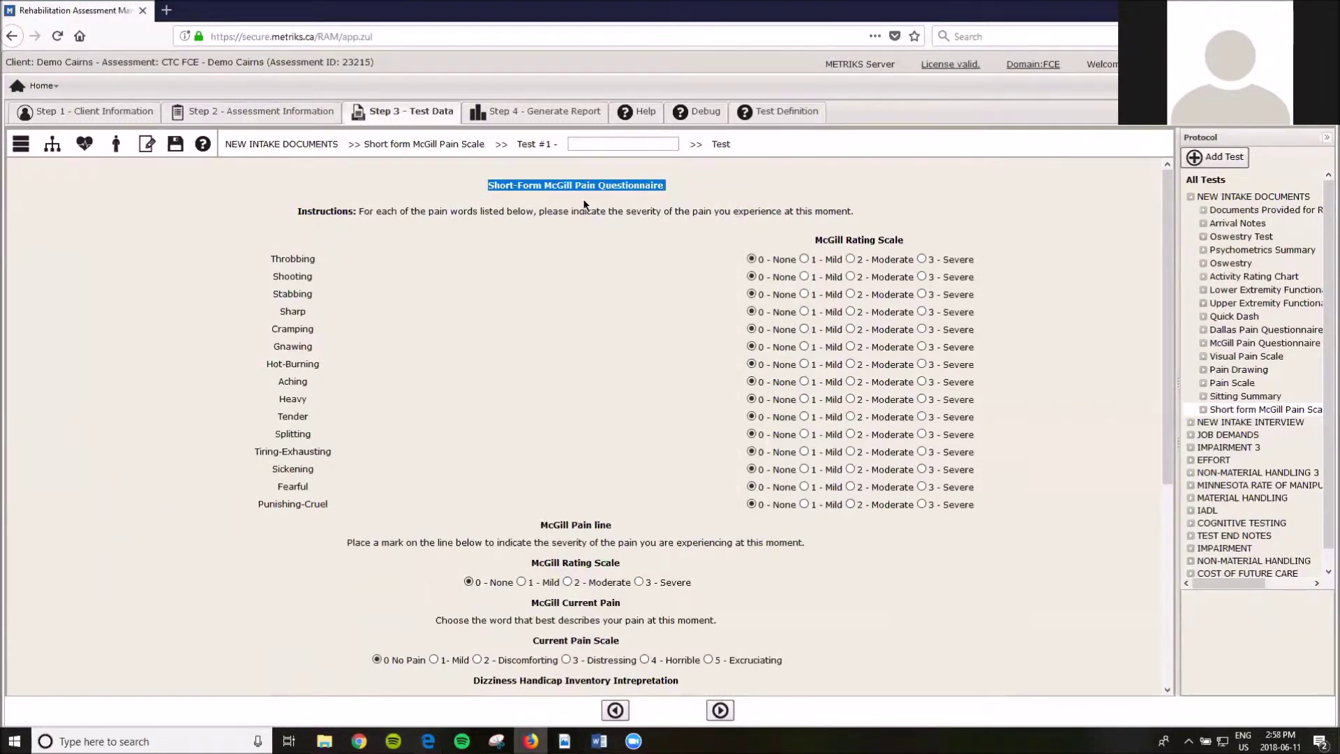
click(495, 187)
drag(490, 184, 703, 194)
click(297, 215)
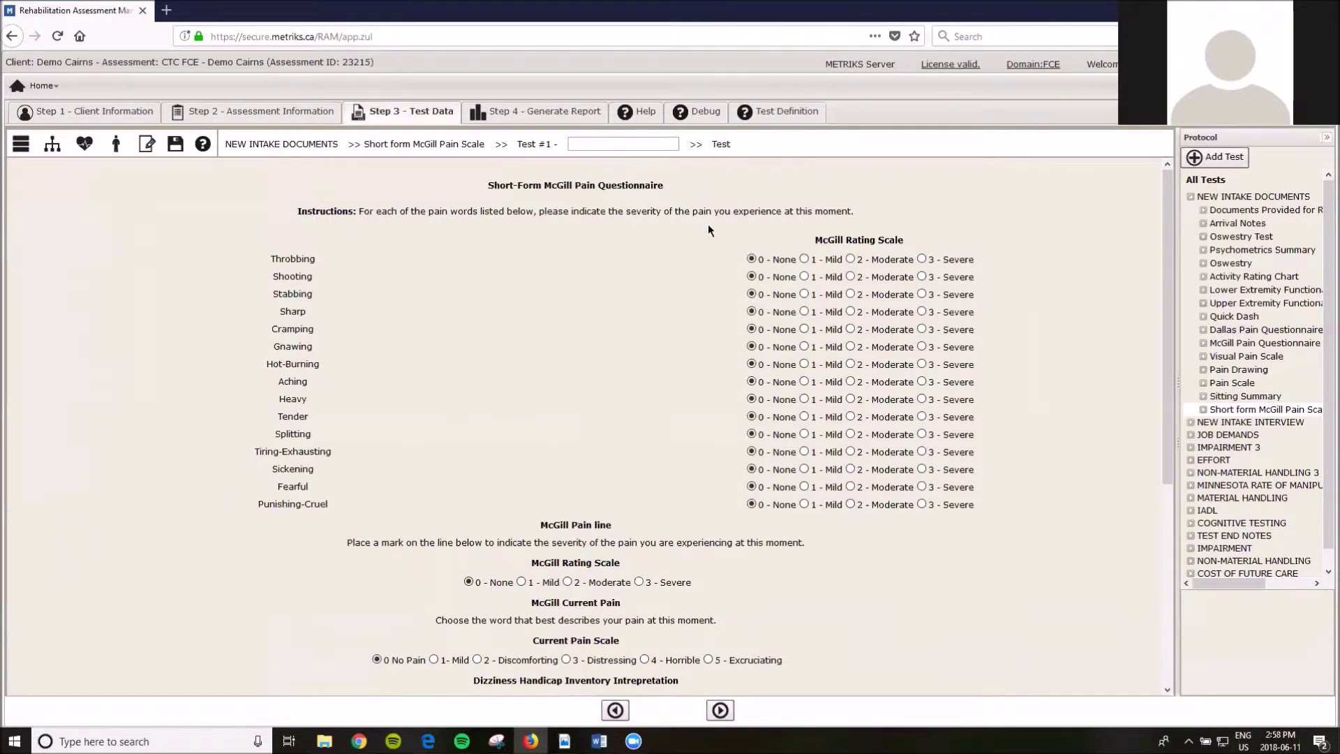
click(428, 741)
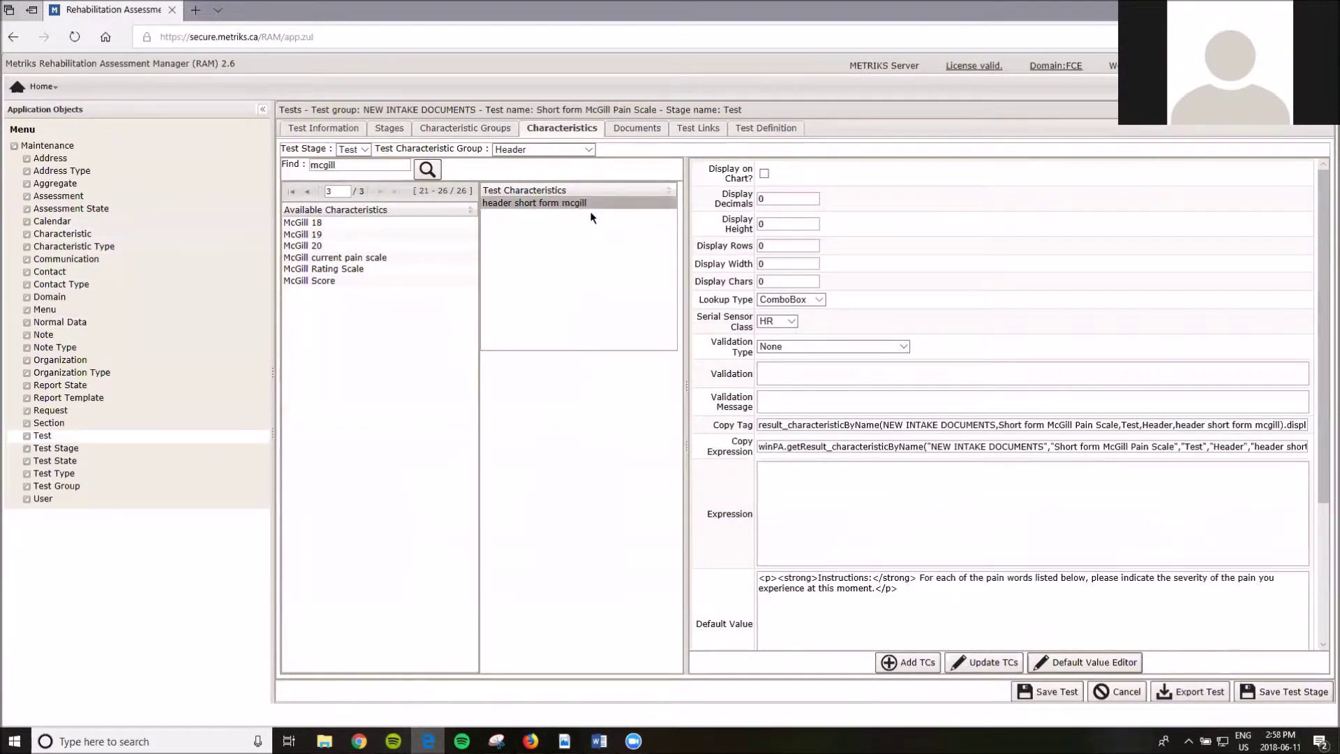
- Search the characteristics for "header mcgill" and "header short", and open header short form mcgill for editing
click(79, 237)
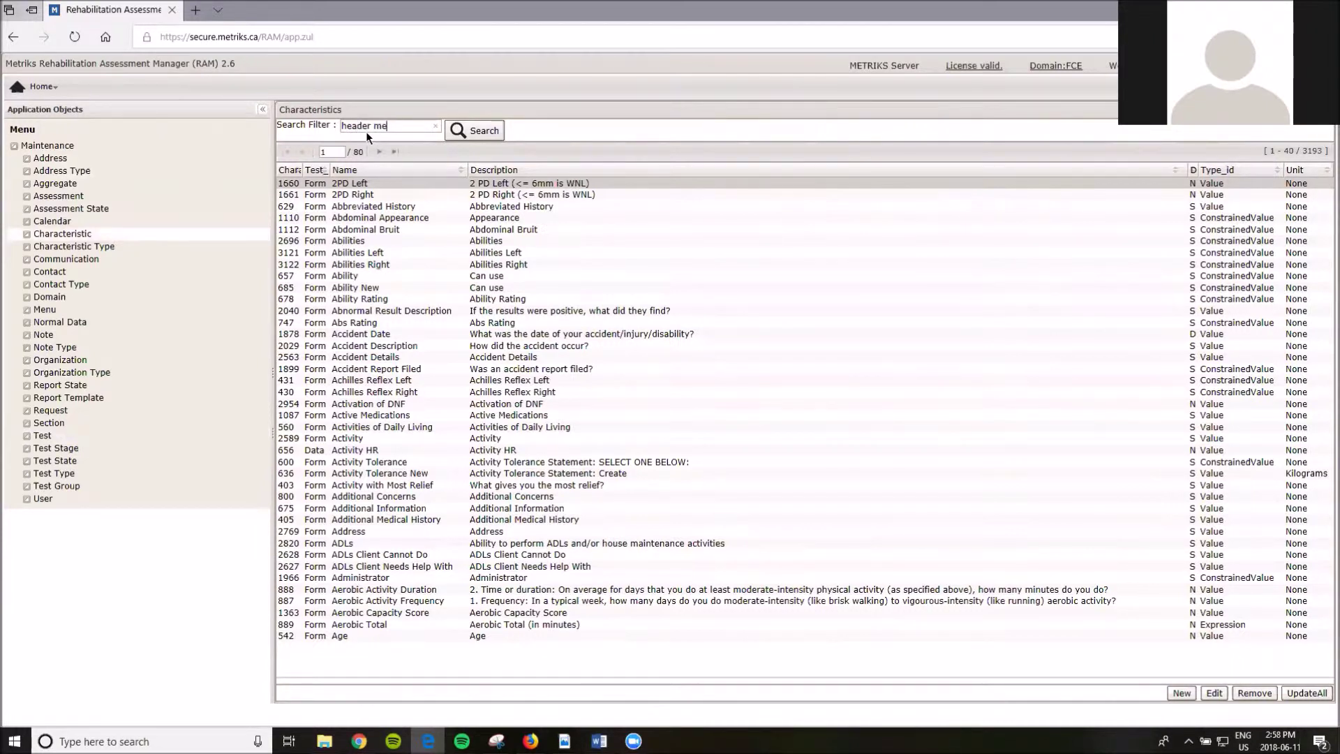
click(366, 130)
text(header mcgill)
click(495, 131)
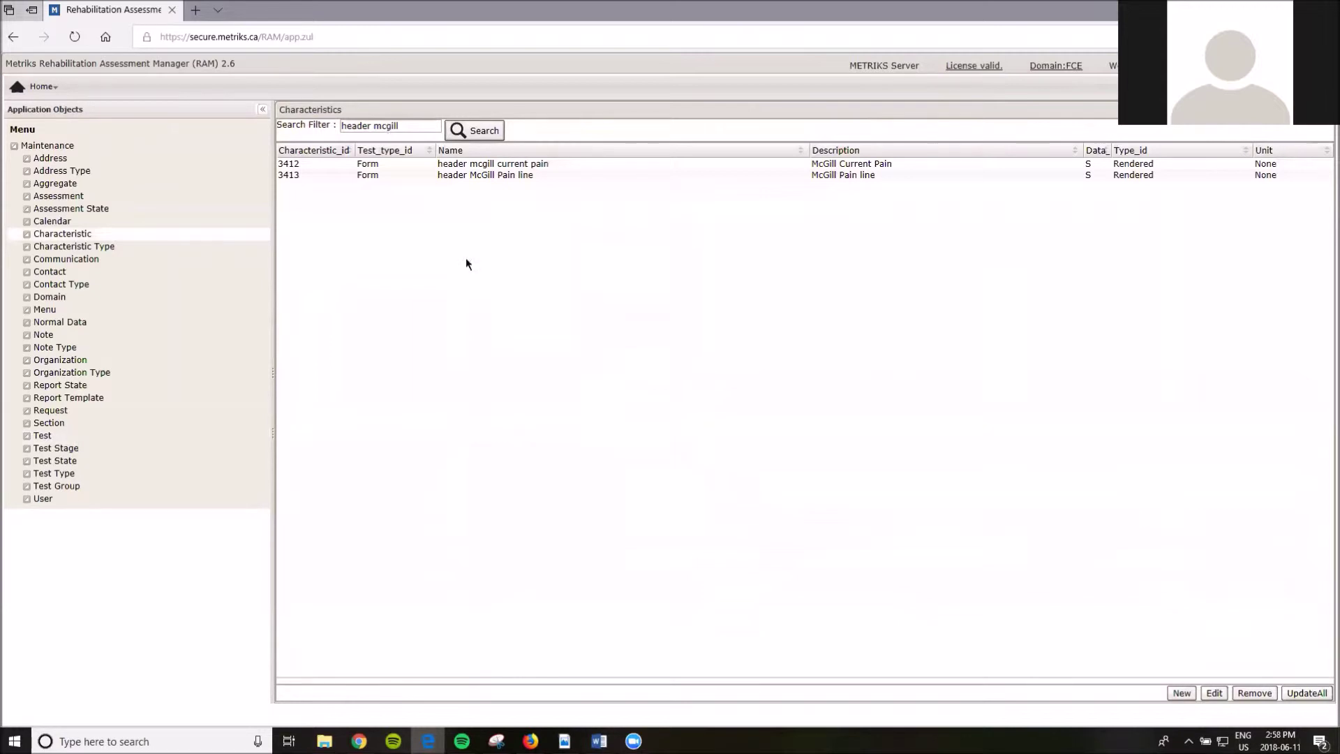
mouse_move(633, 741)
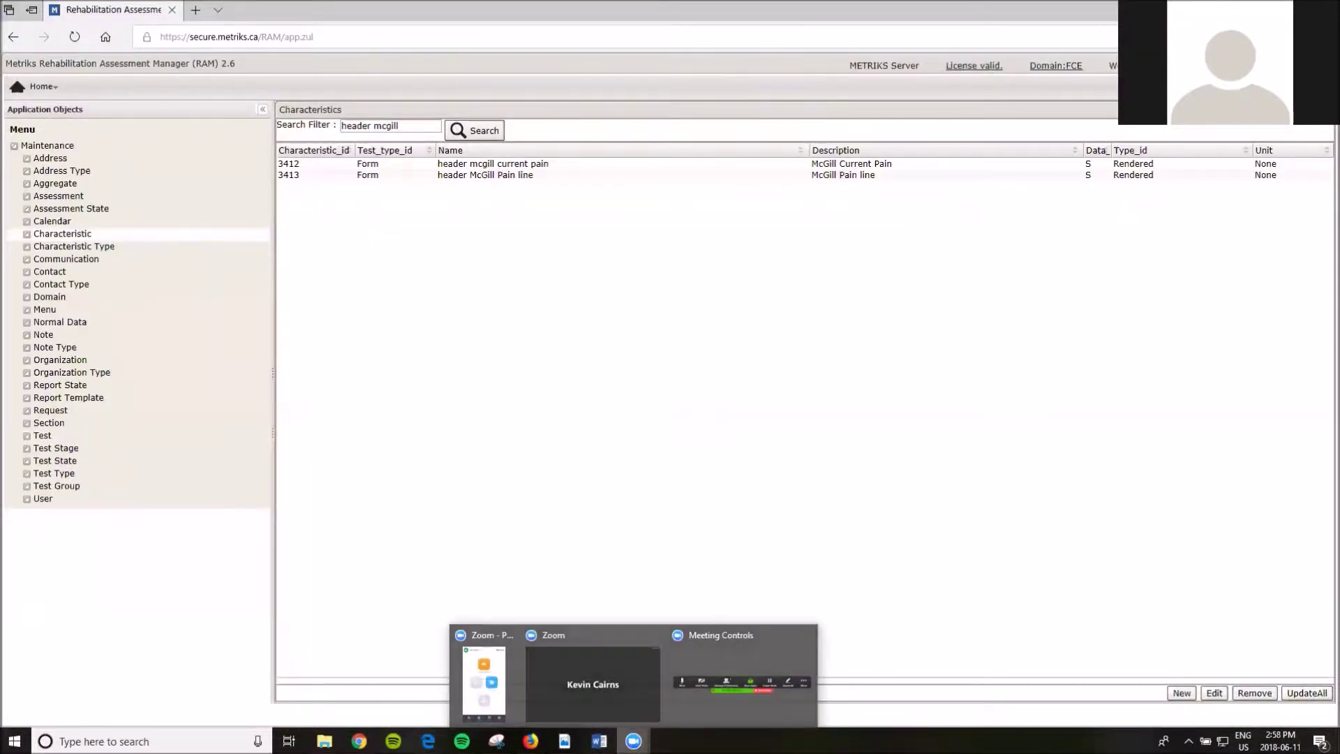
click(580, 688)
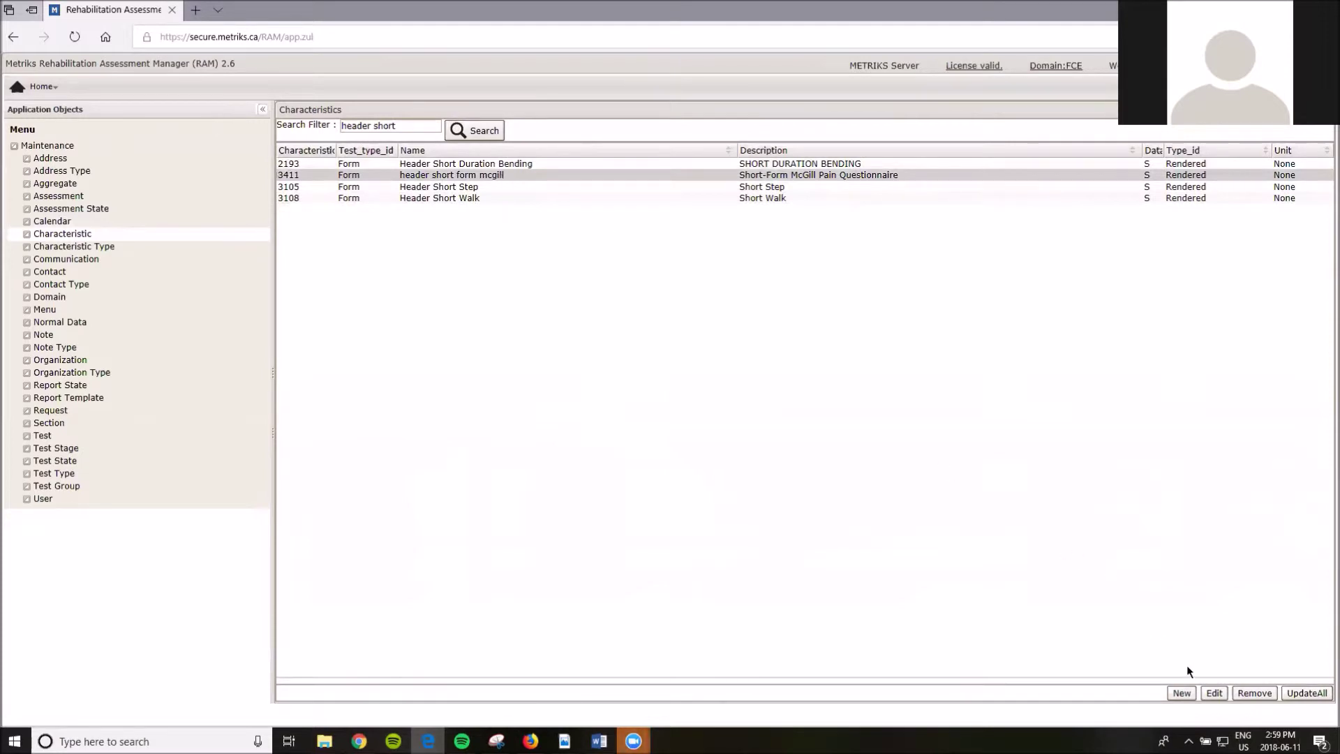
click(1215, 693)
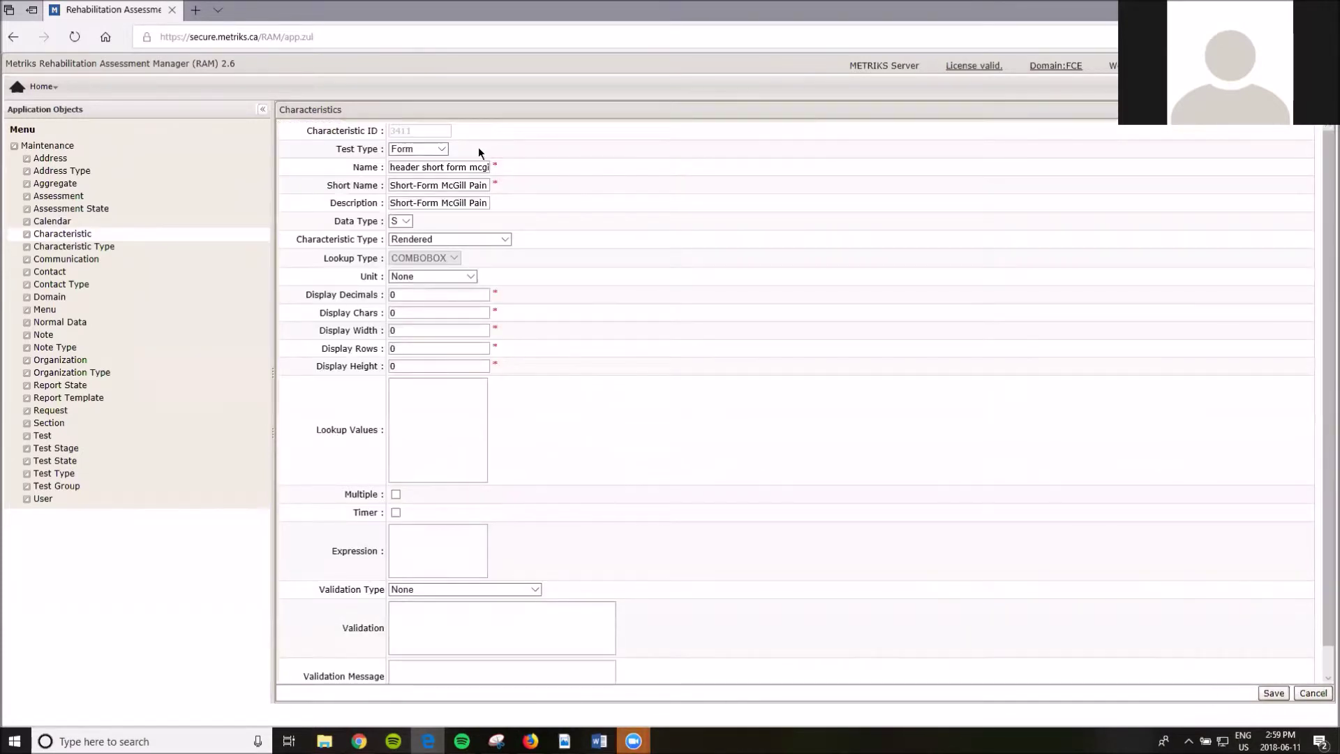
- Keep the header short form mcgill characteristic's test type as Form
click(419, 148)
click(415, 161)
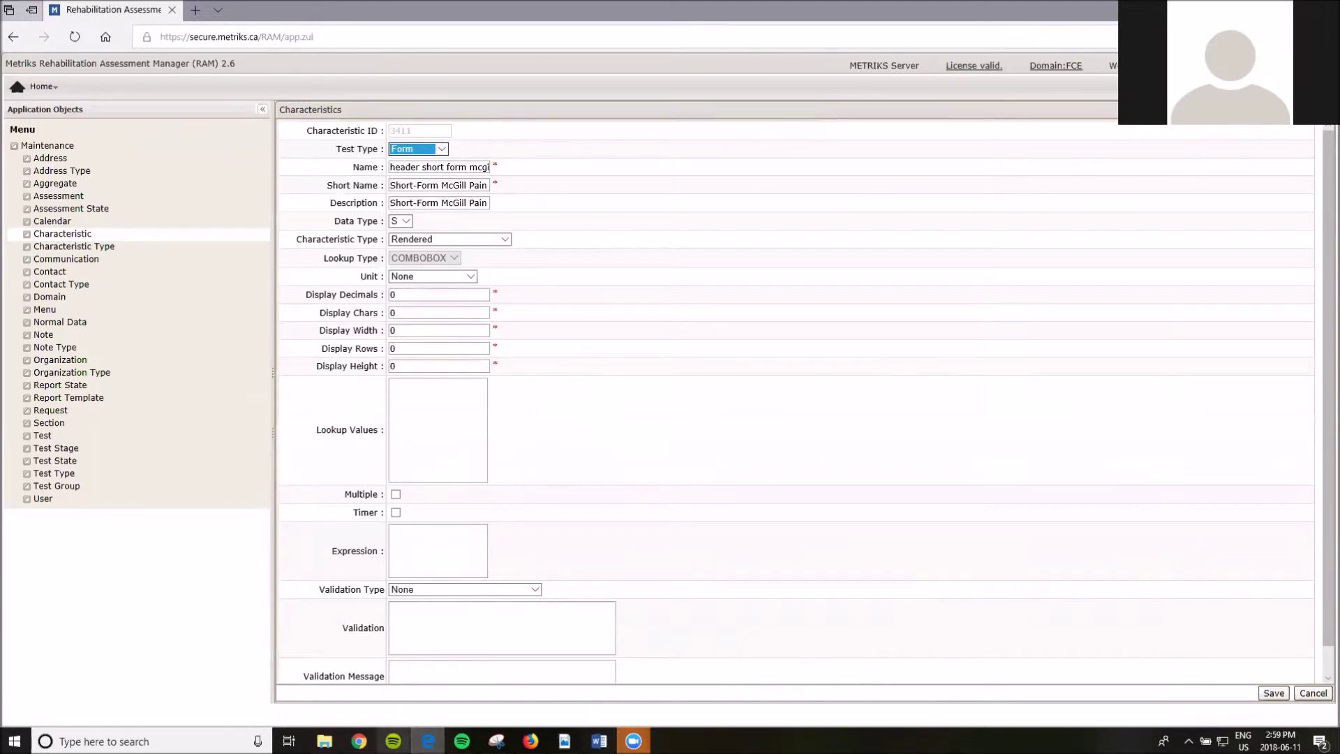
- Highlight the Short-Form McGill Pain Questionnaire title on the form in Firefox, and return to the characteristic in Edge
click(358, 742)
click(530, 742)
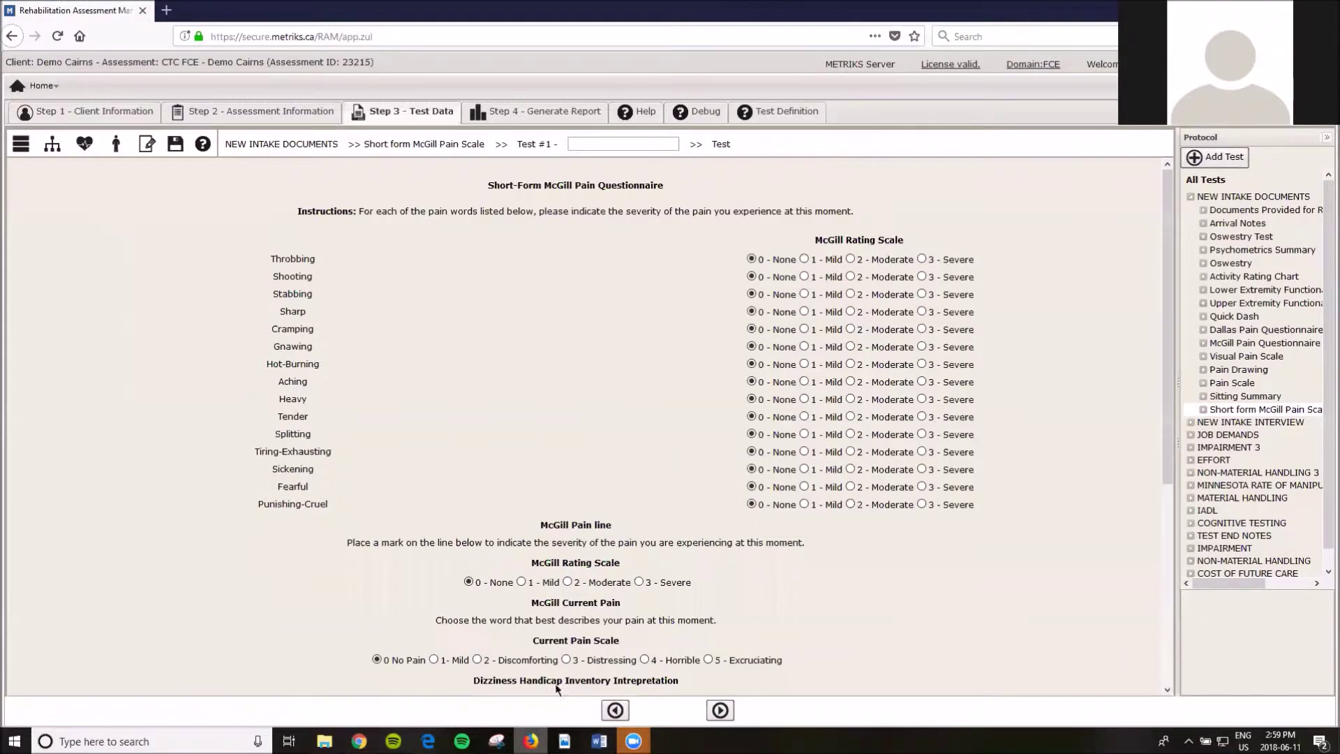
drag(497, 185, 680, 190)
click(428, 741)
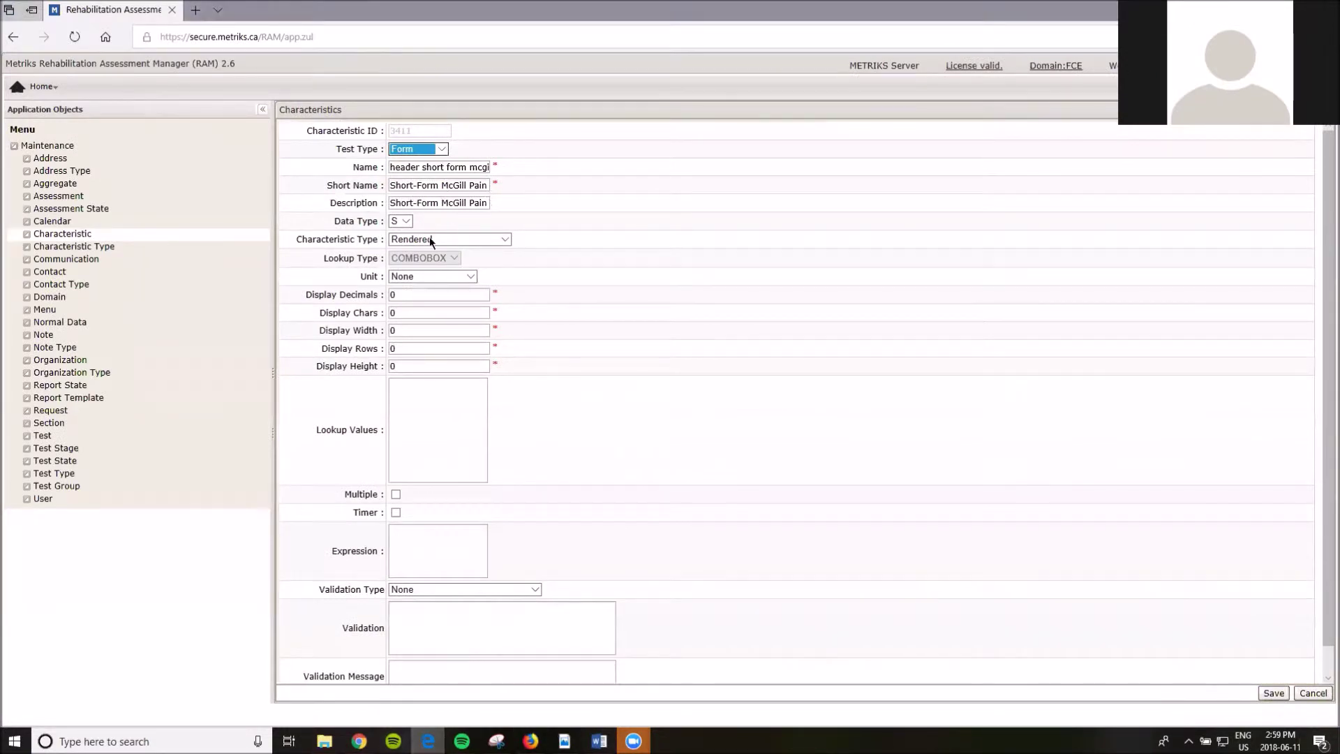
- Keep the header characteristic's data type as S and characteristic type as Rendered, check the form in Firefox, and save the characteristic
click(403, 221)
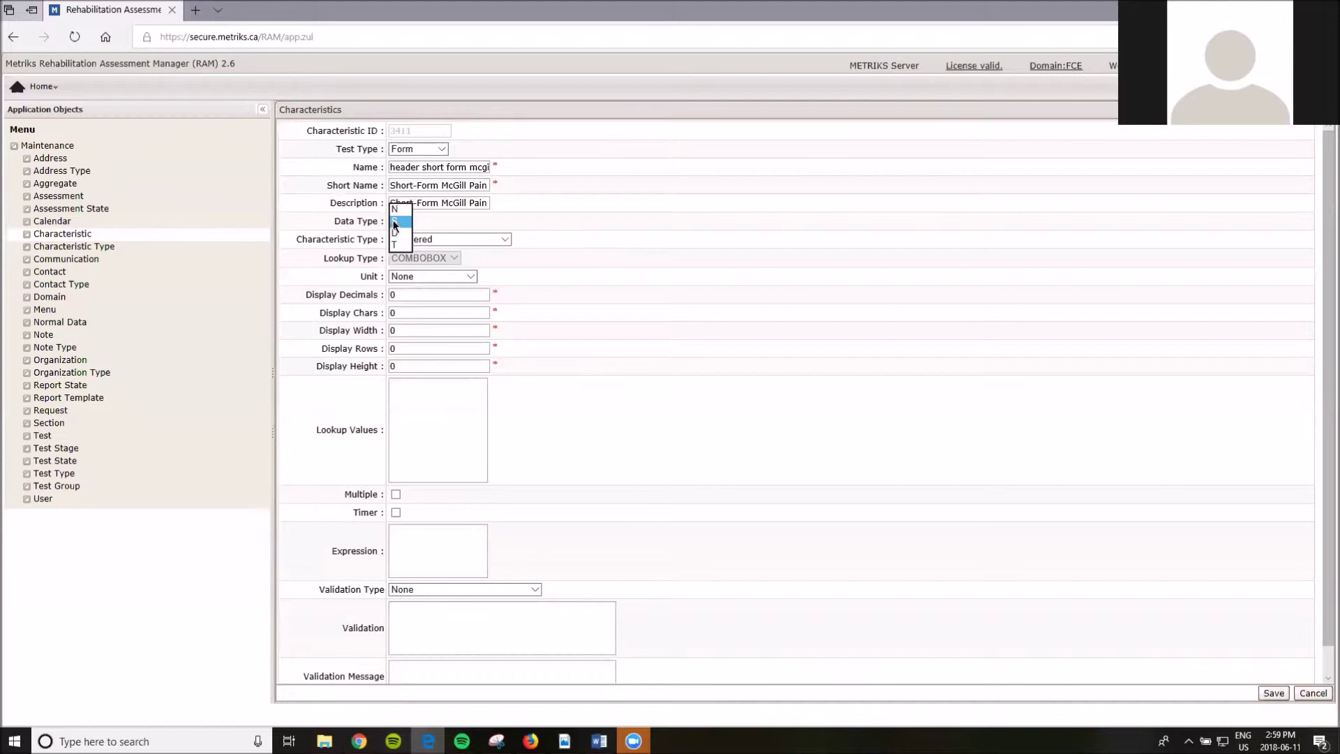
click(413, 224)
click(498, 240)
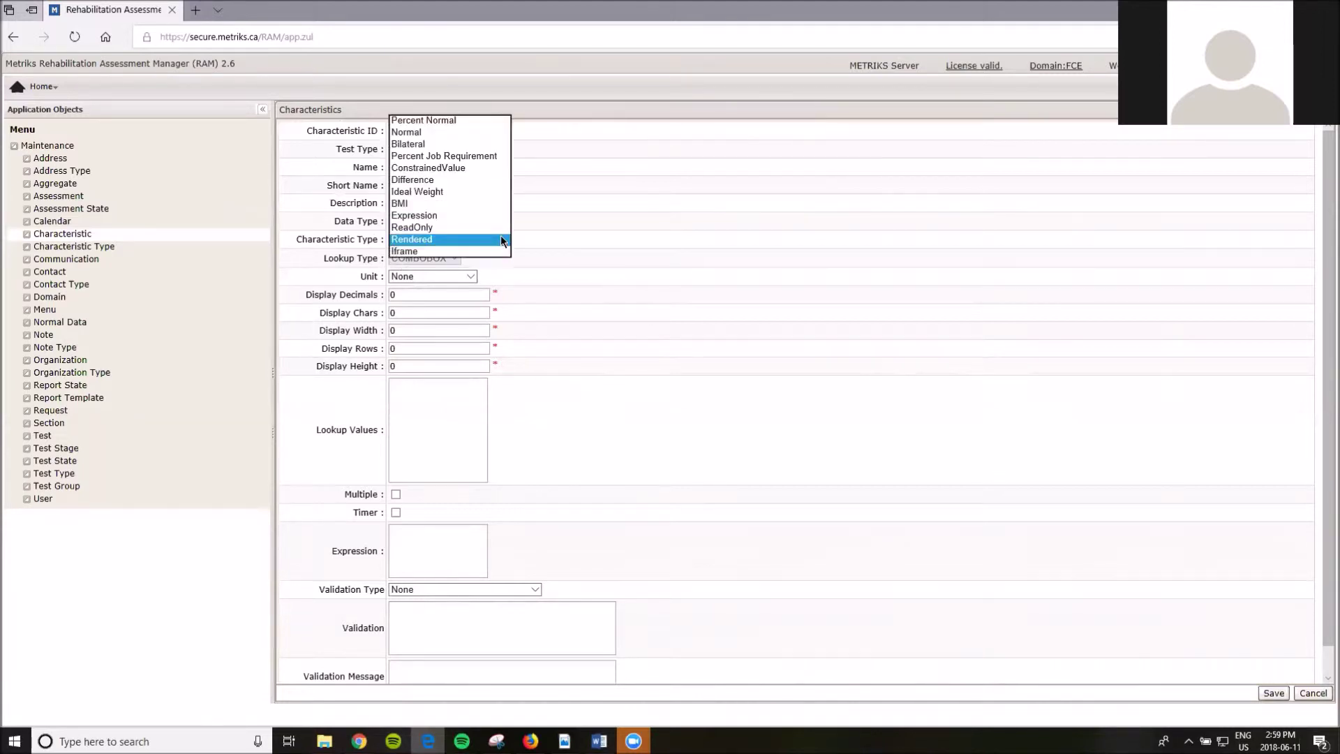
click(412, 237)
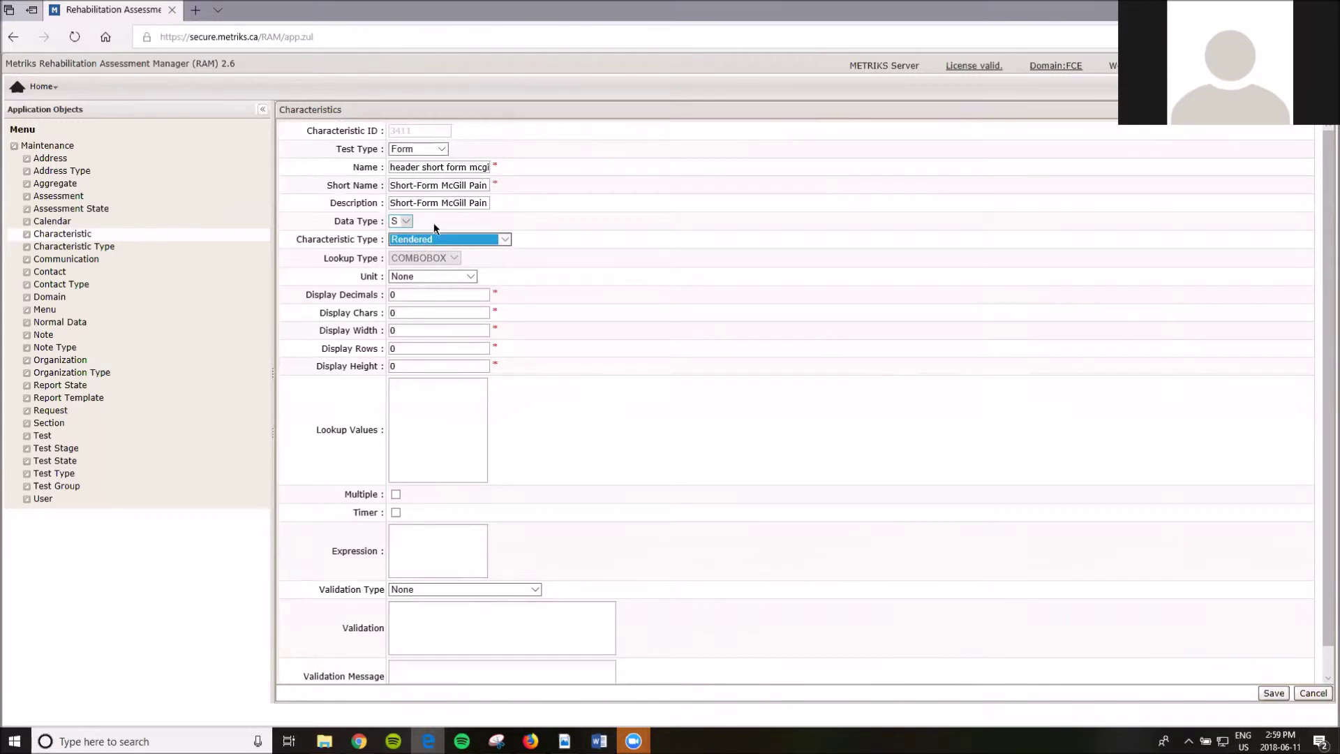
click(535, 741)
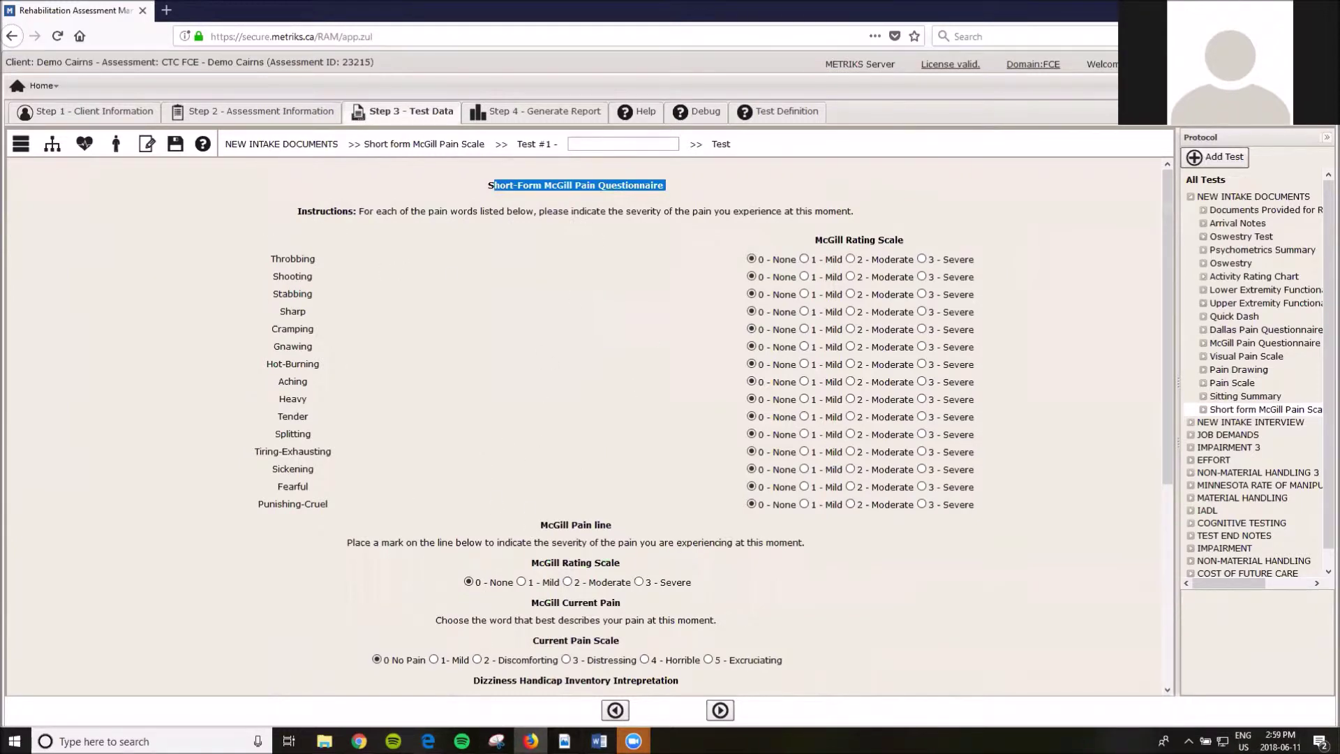
click(428, 741)
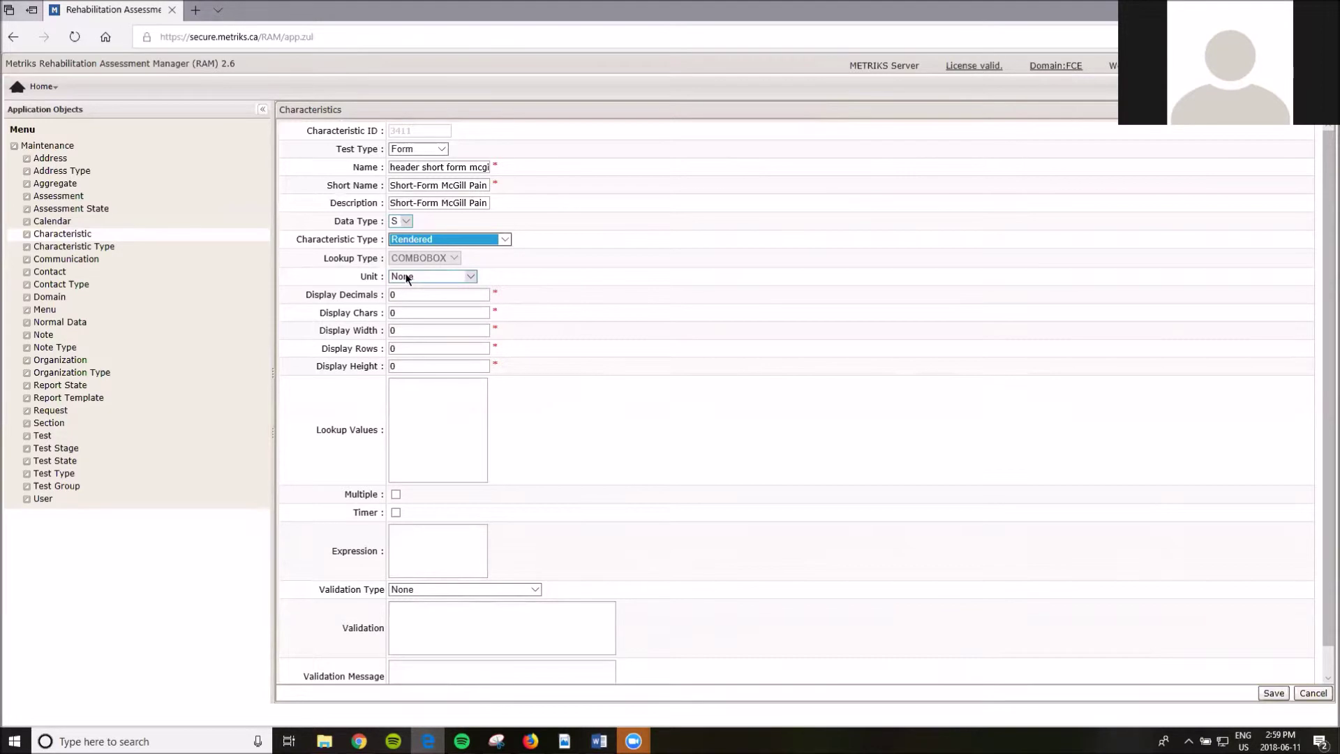
click(1272, 693)
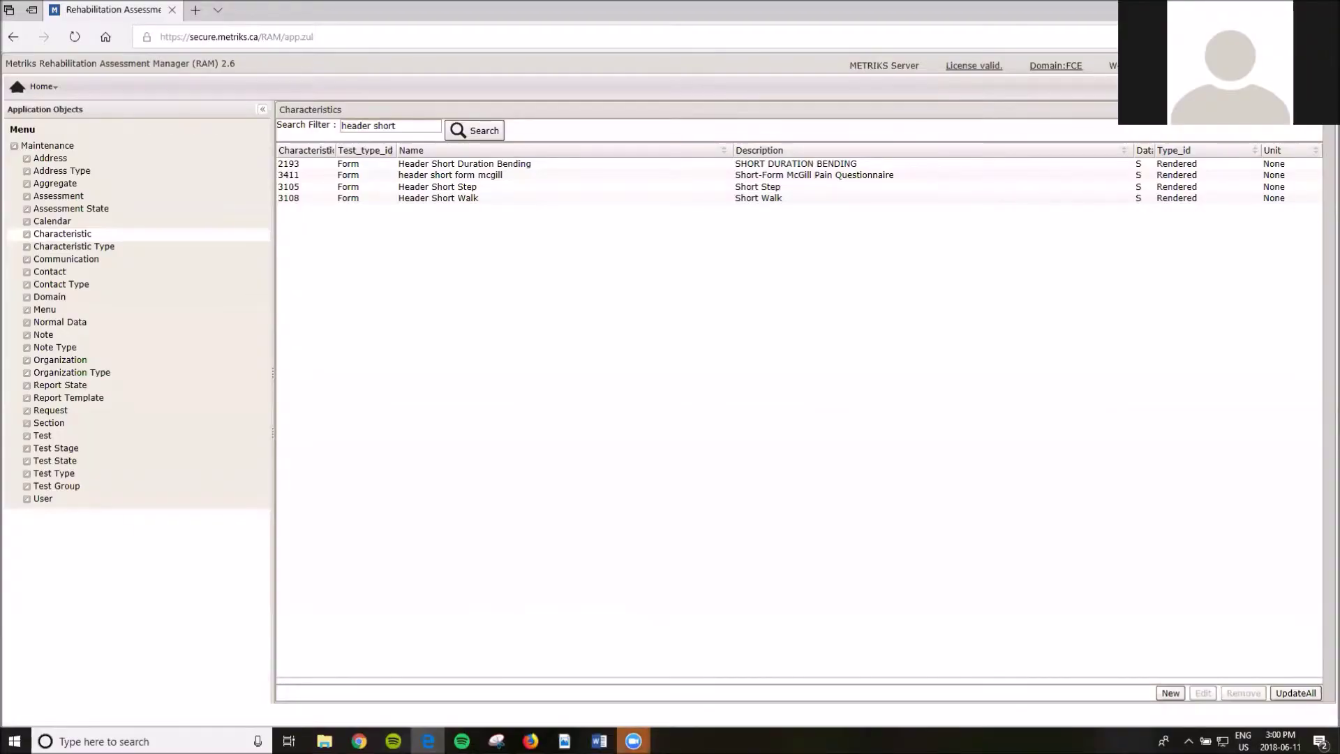
- Search the tests for "mcgill" and open Short form McGill Pain Scale in NEW INTAKE DOCUMENTS for editing
click(43, 436)
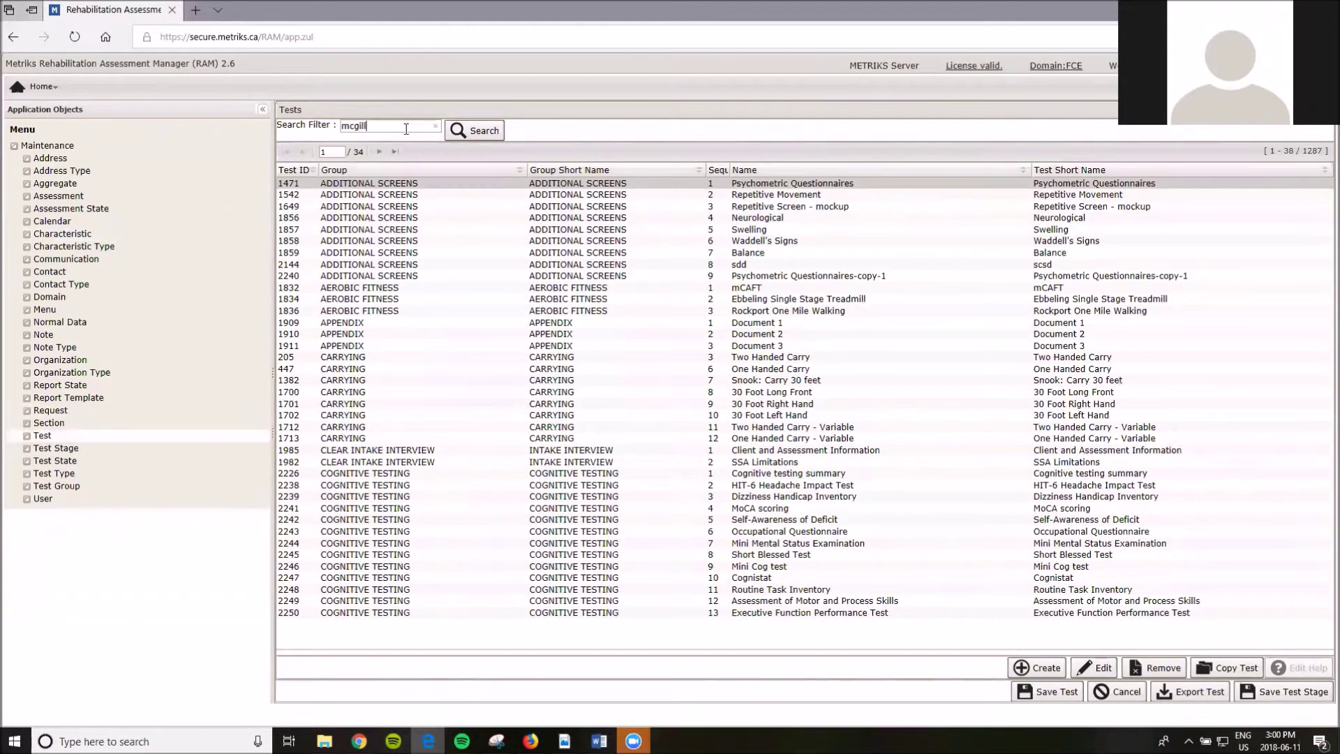
click(475, 129)
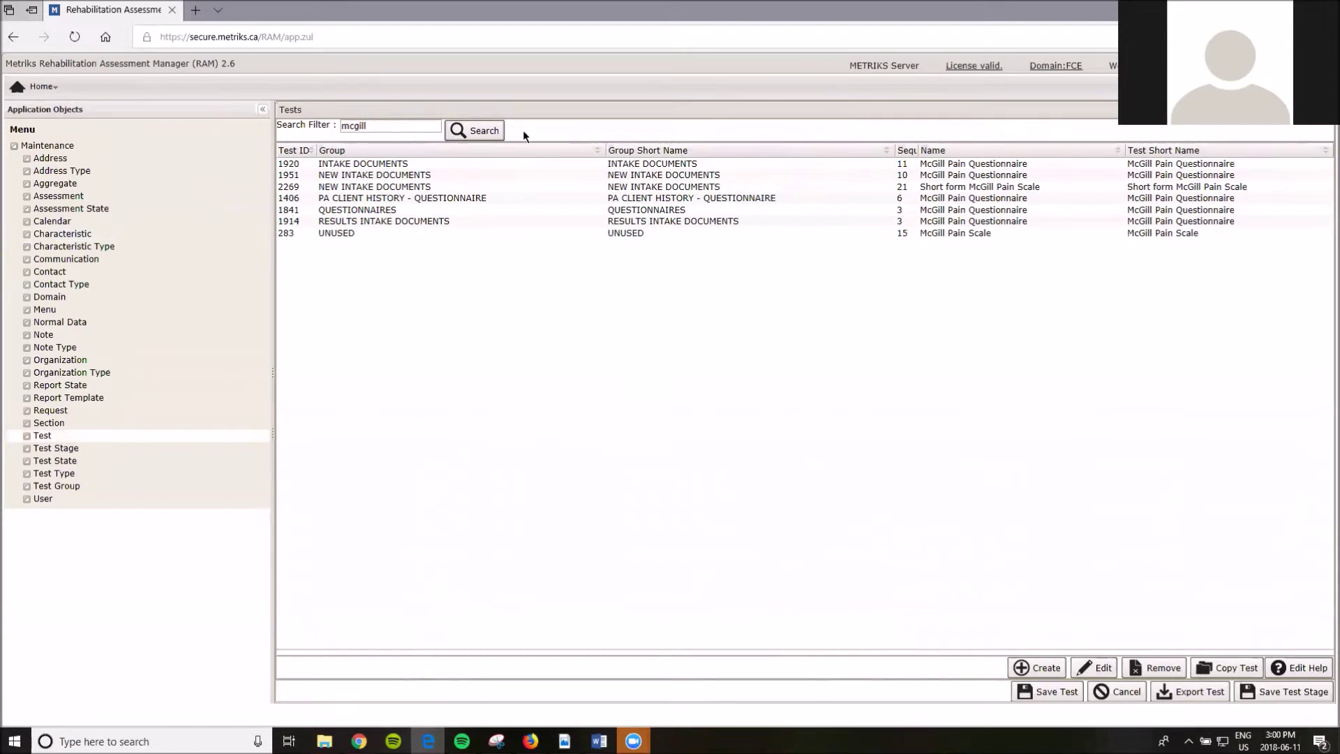
click(951, 188)
click(1101, 668)
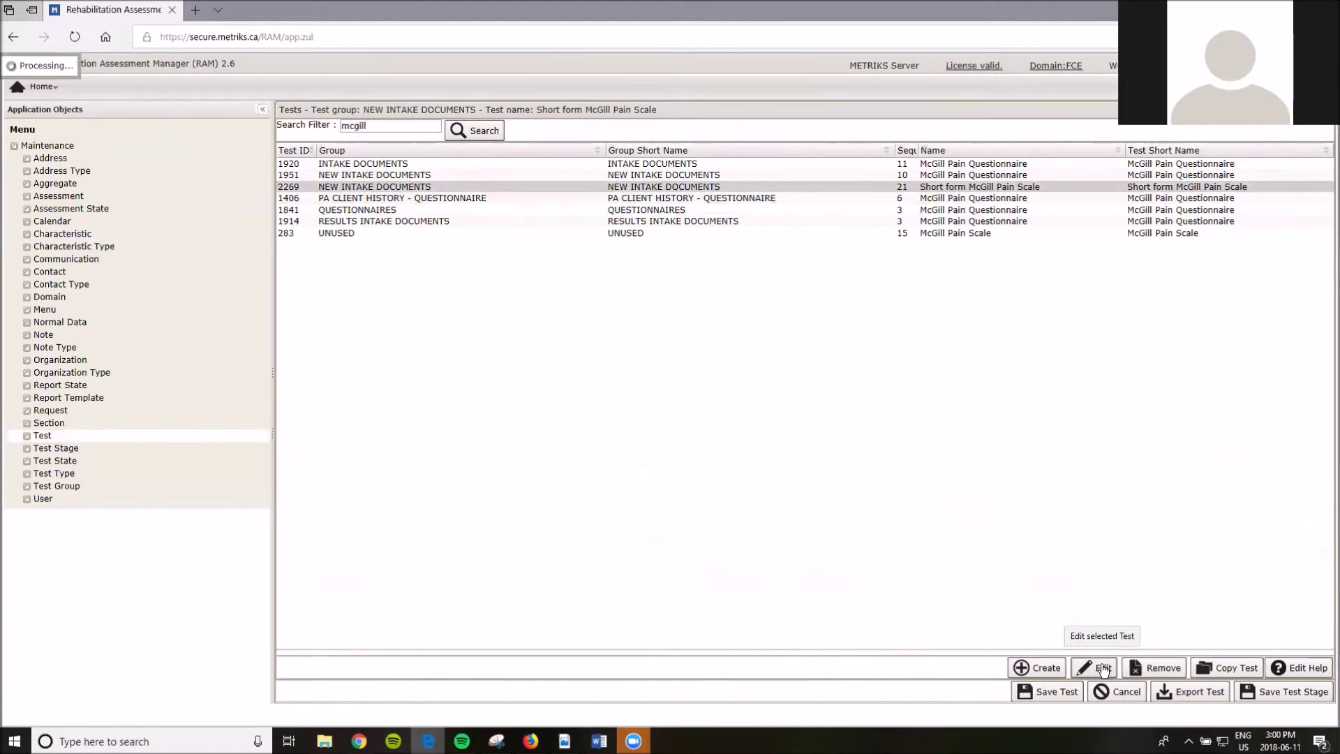
- Compare the sections below the pain words on the Firefox form with the PGAP Assessment PDF in Acrobat, and return to Edge
click(531, 740)
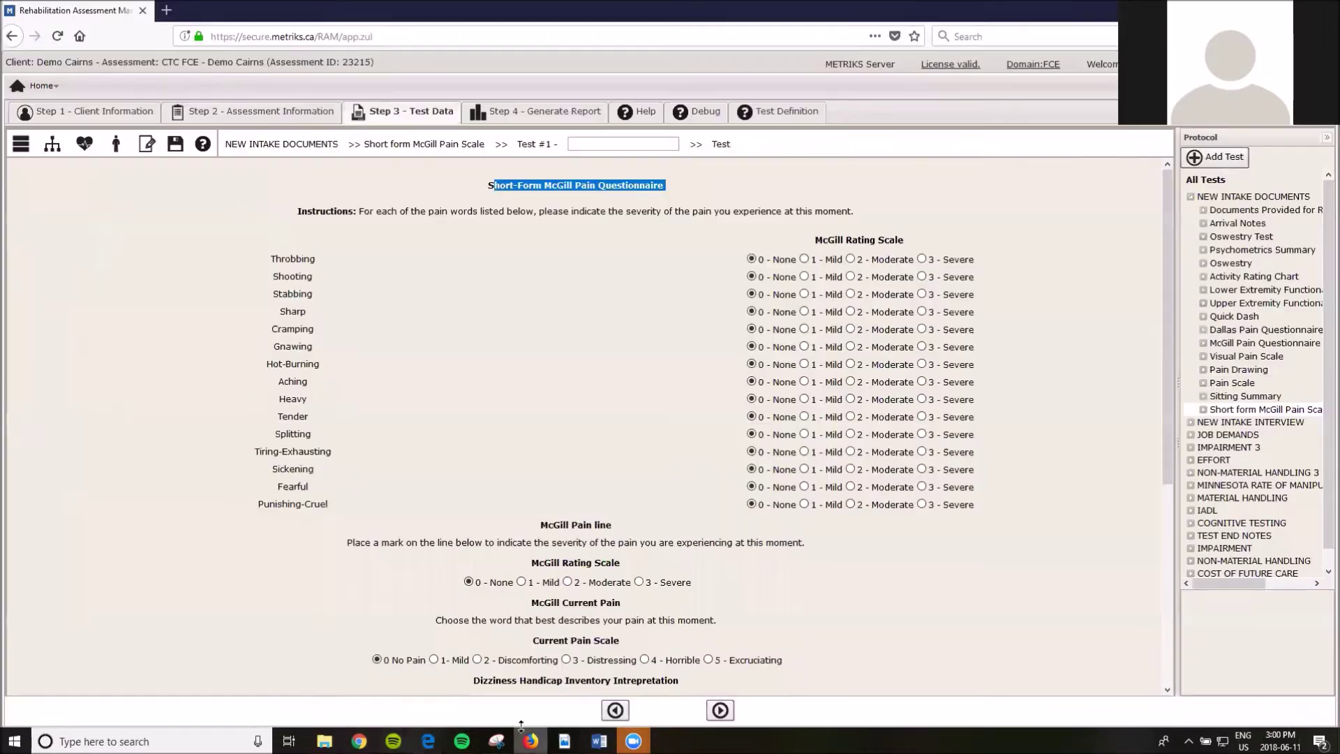
scroll(346, 374, down, 3)
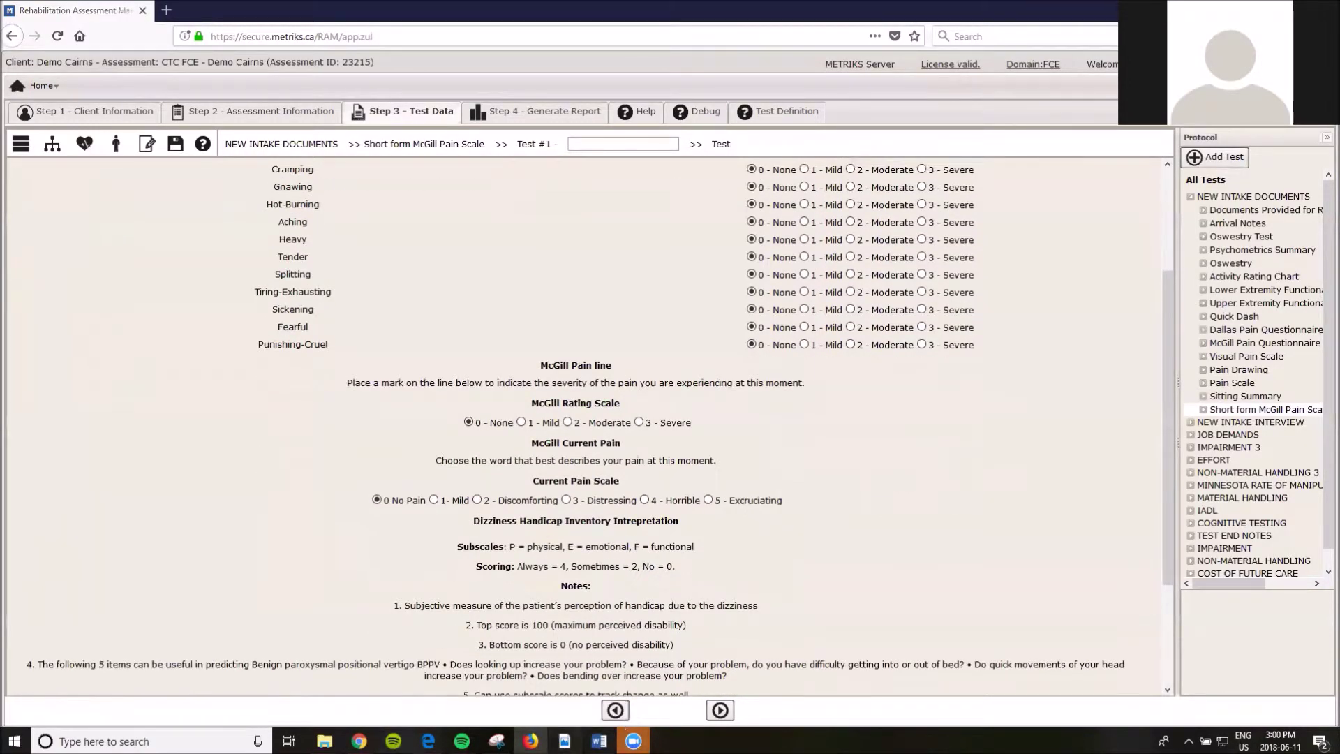
click(564, 741)
scroll(709, 379, down, 5)
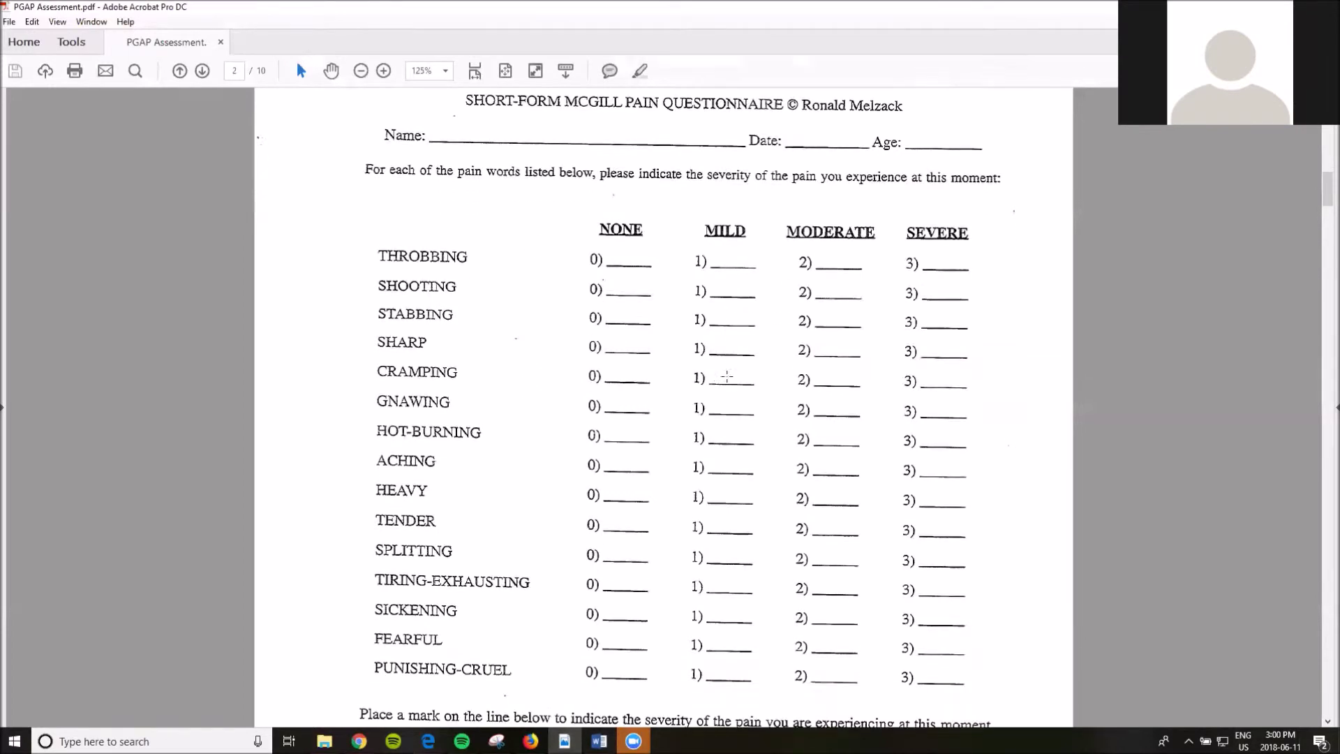
scroll(709, 379, down, 1)
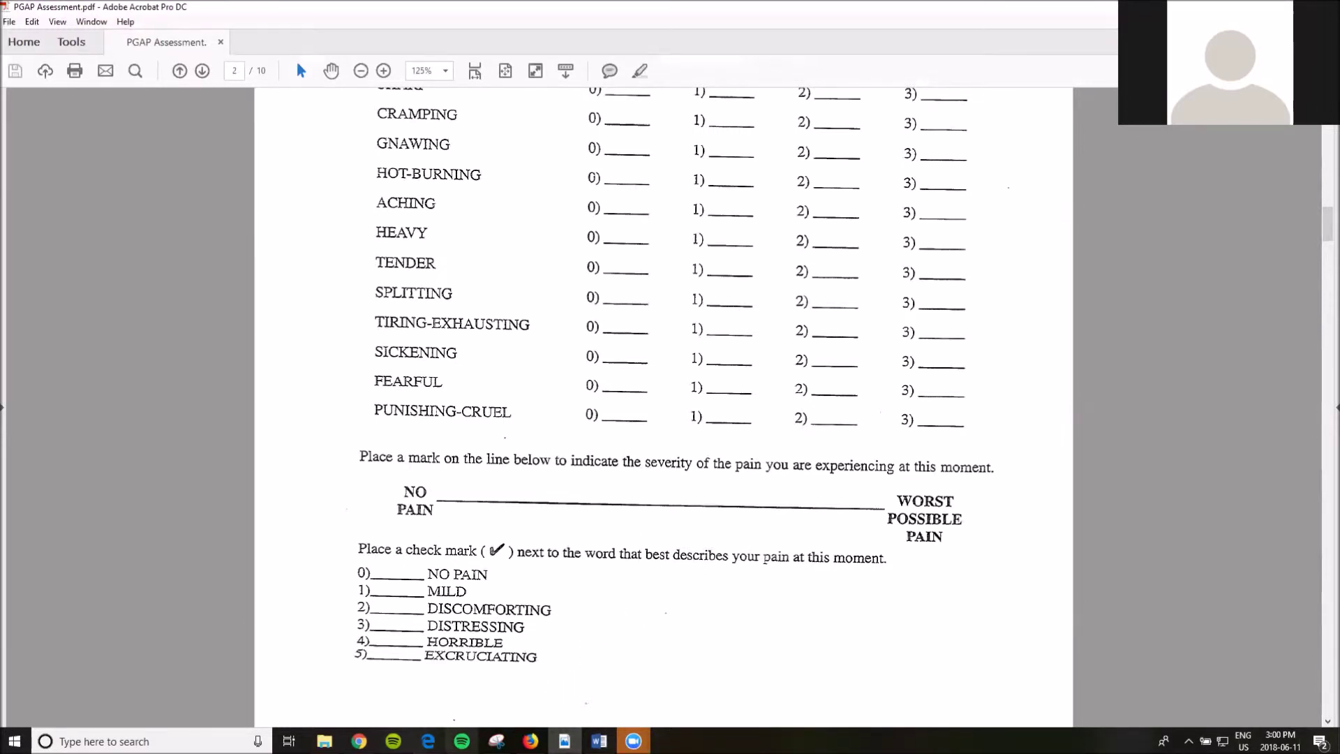
click(428, 740)
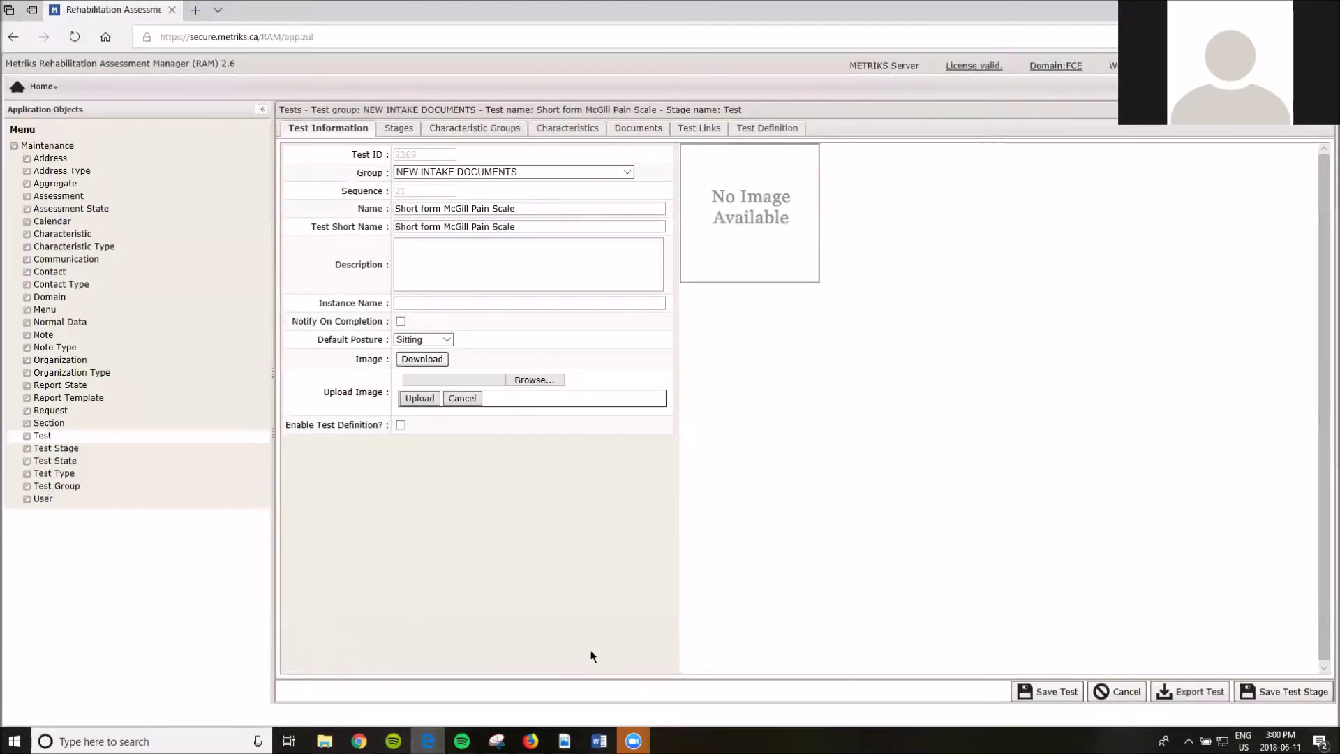
- Highlight the McGill Pain line heading and its instruction on the Firefox form, check them against the PDF, and return to Edge
click(530, 740)
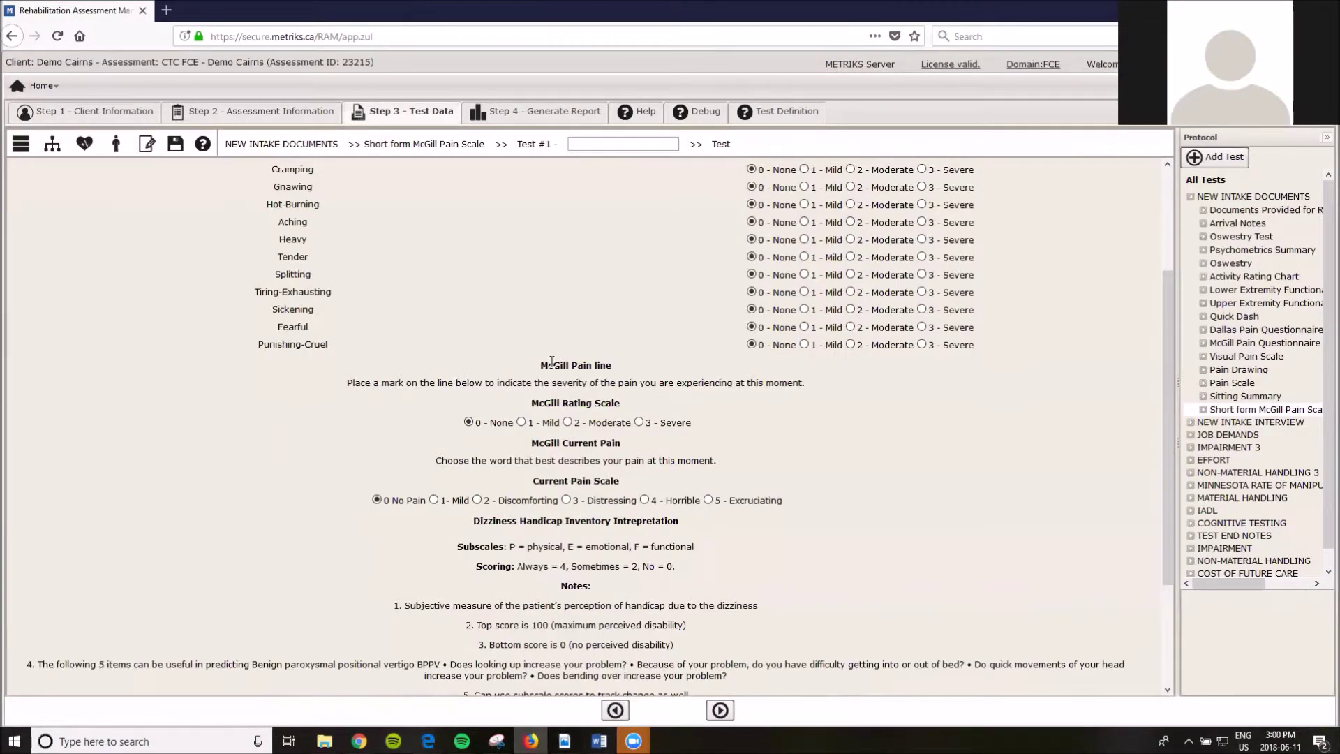
drag(540, 364, 642, 368)
click(565, 740)
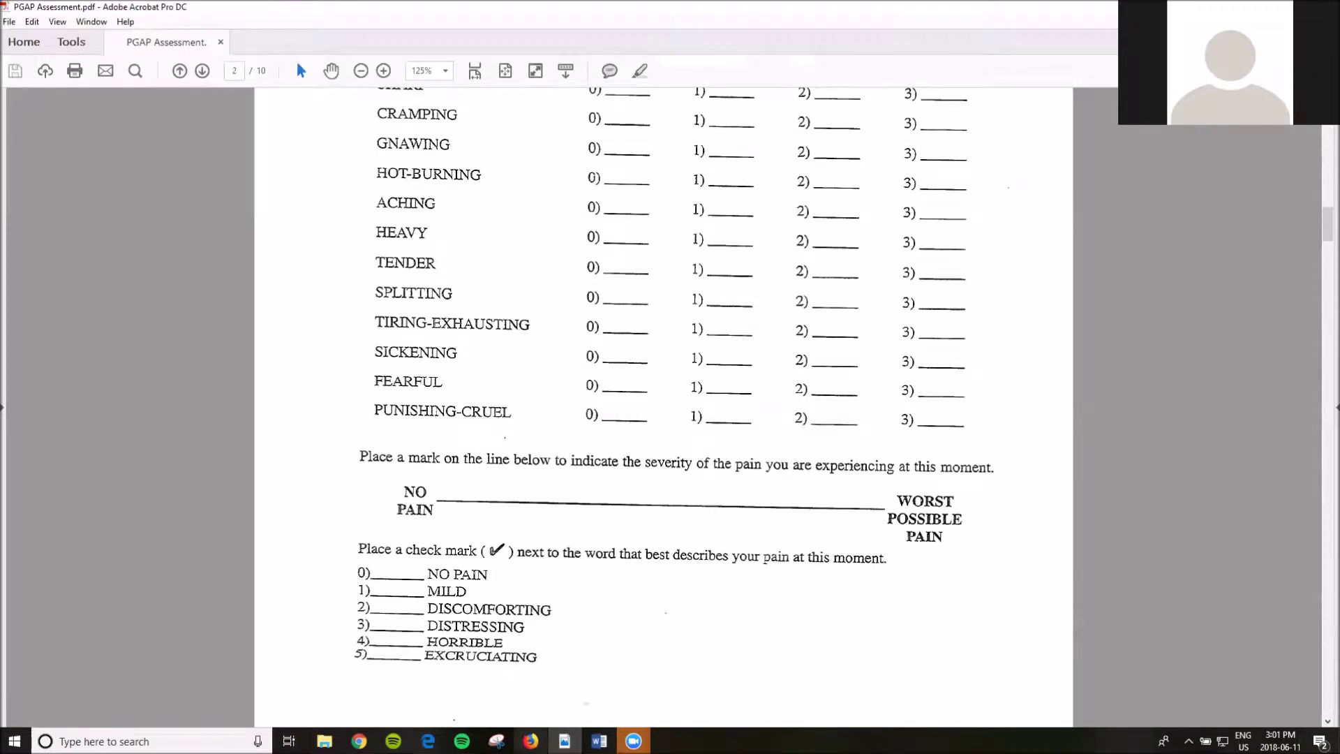
click(531, 741)
drag(417, 384, 726, 393)
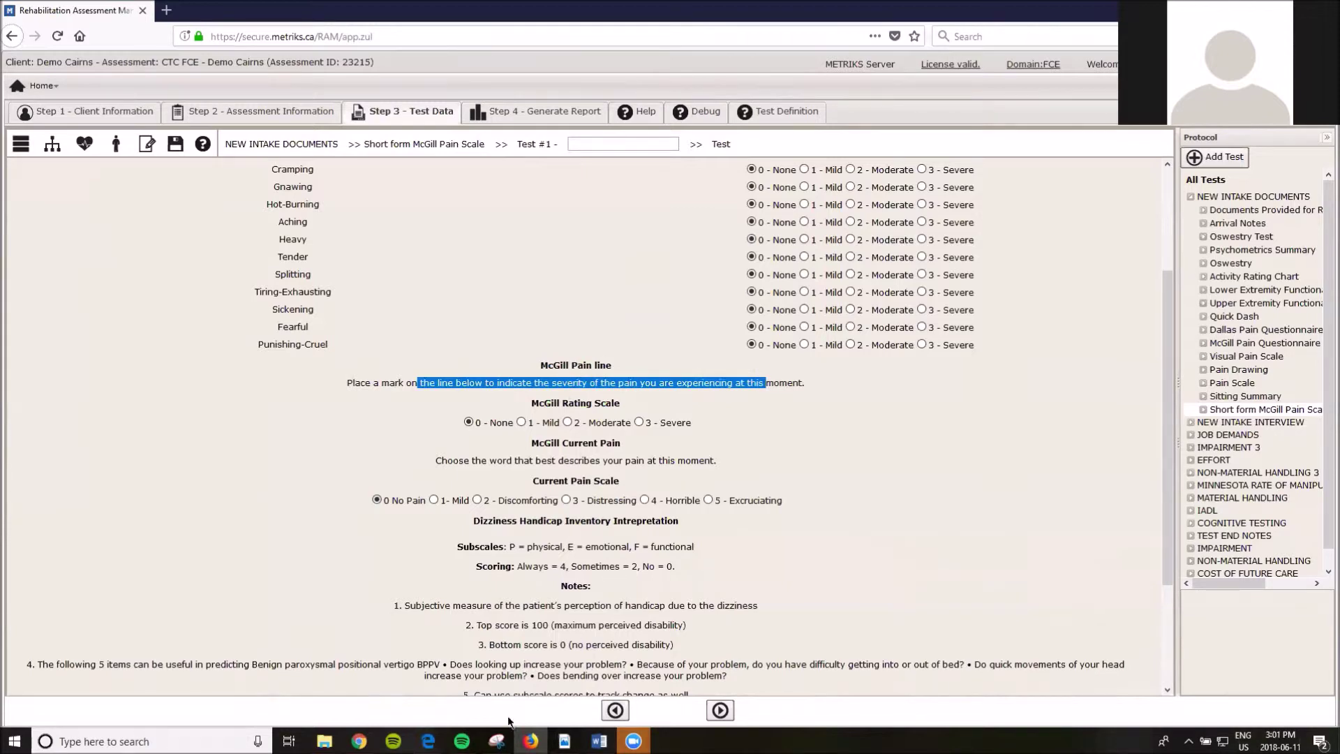
click(428, 741)
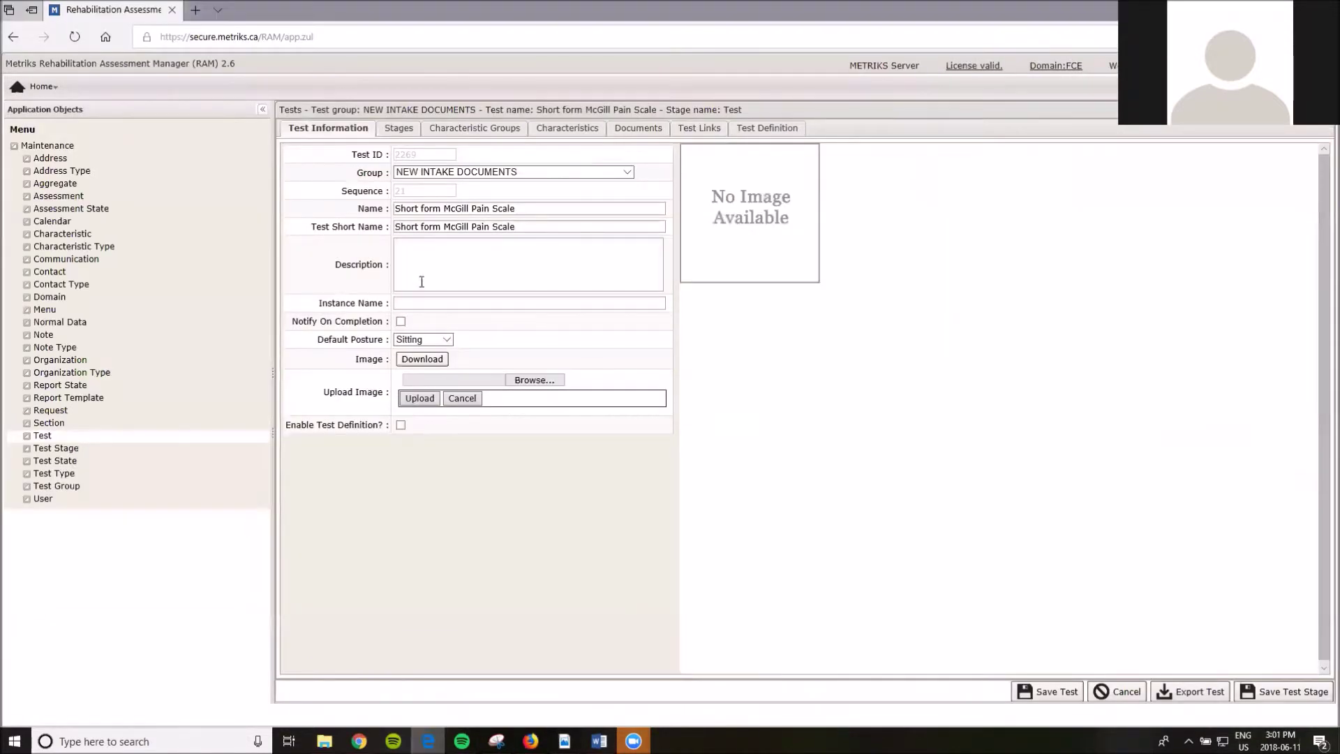
- View the header McGill Pain line characteristic in the Header Pain scale group and highlight its default value text
click(473, 132)
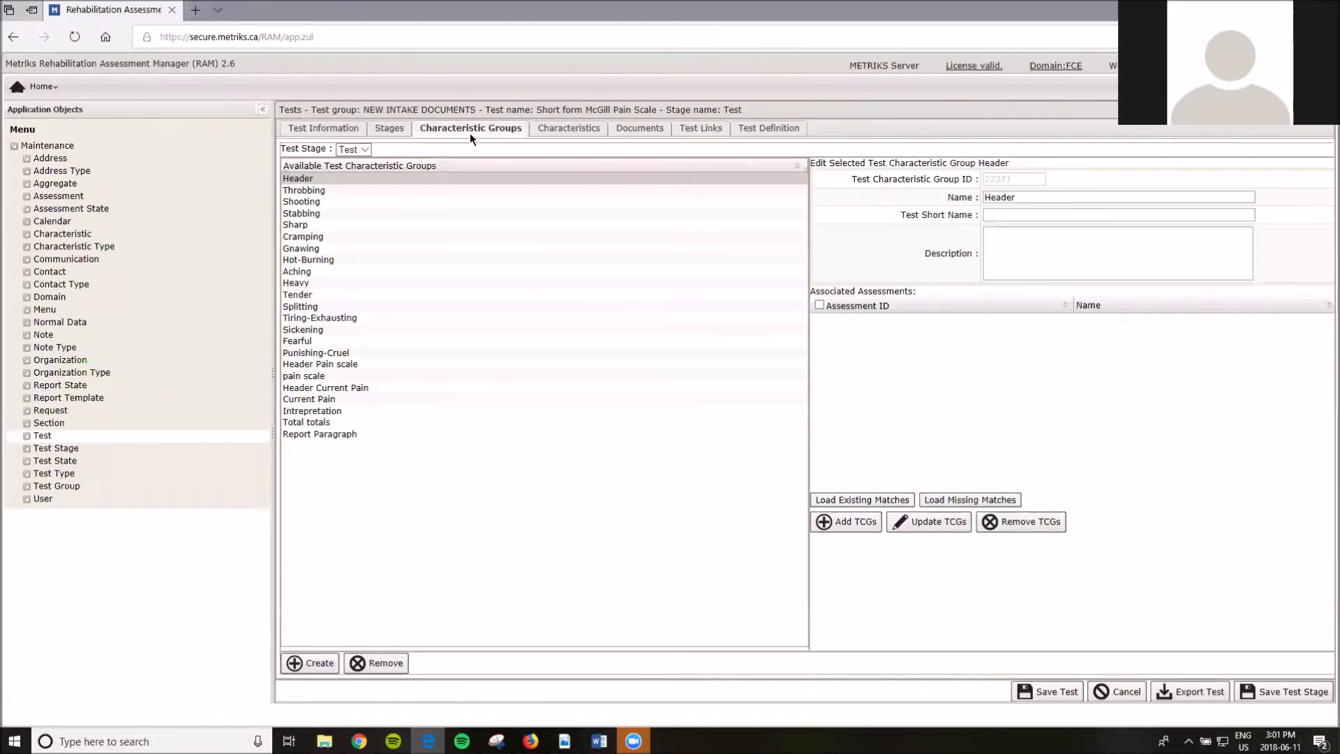
click(317, 388)
click(323, 364)
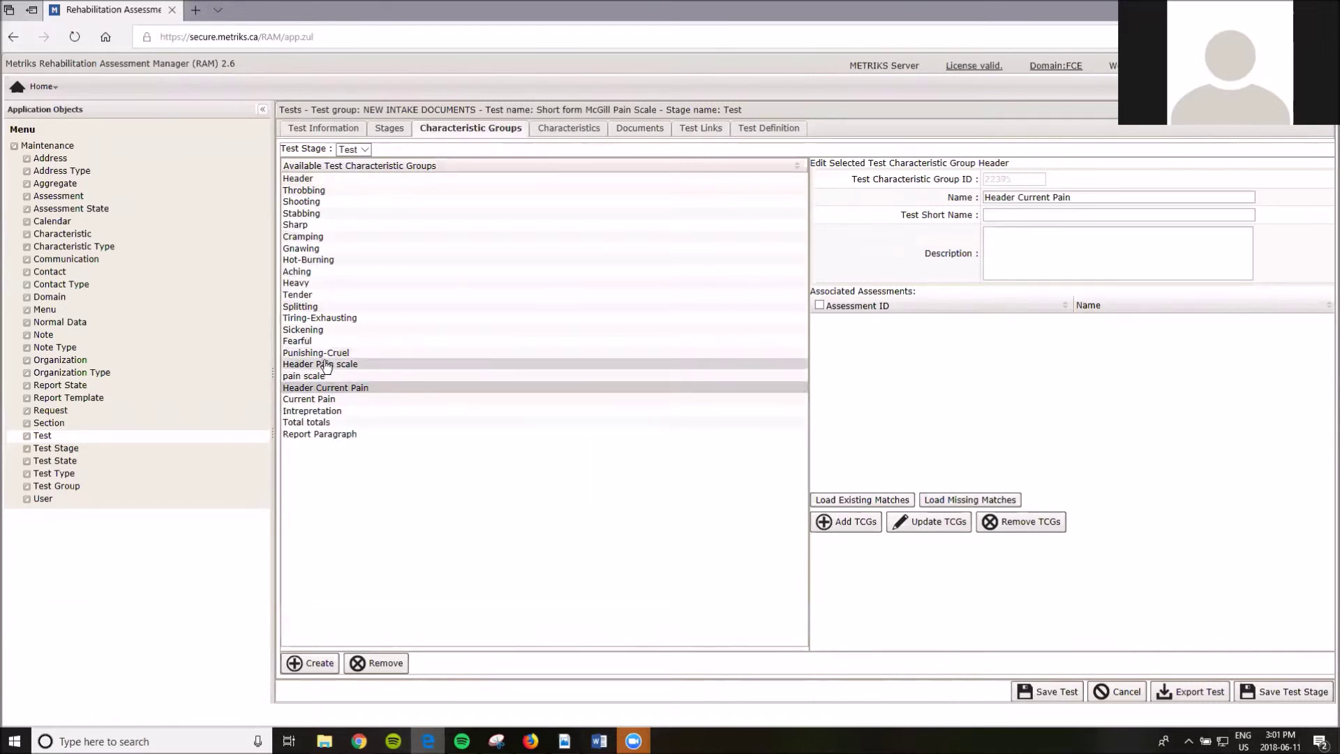
click(556, 130)
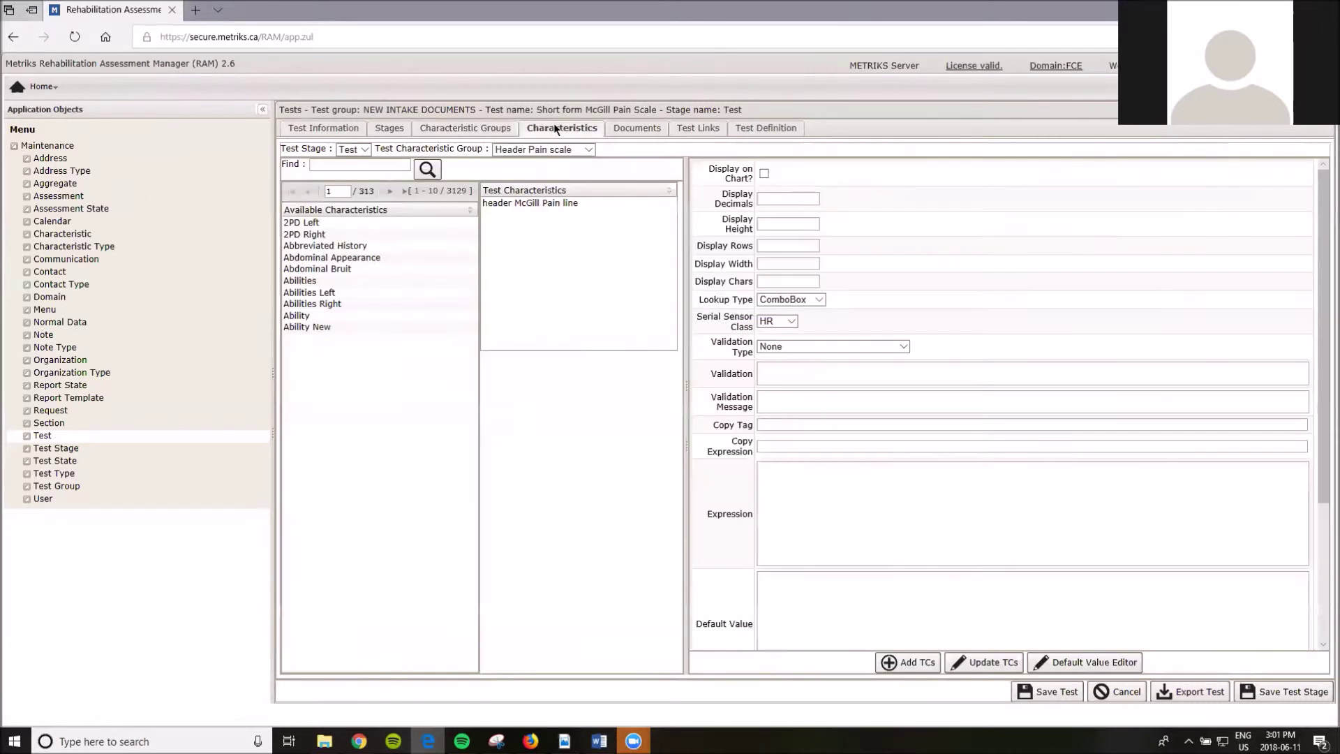
click(546, 204)
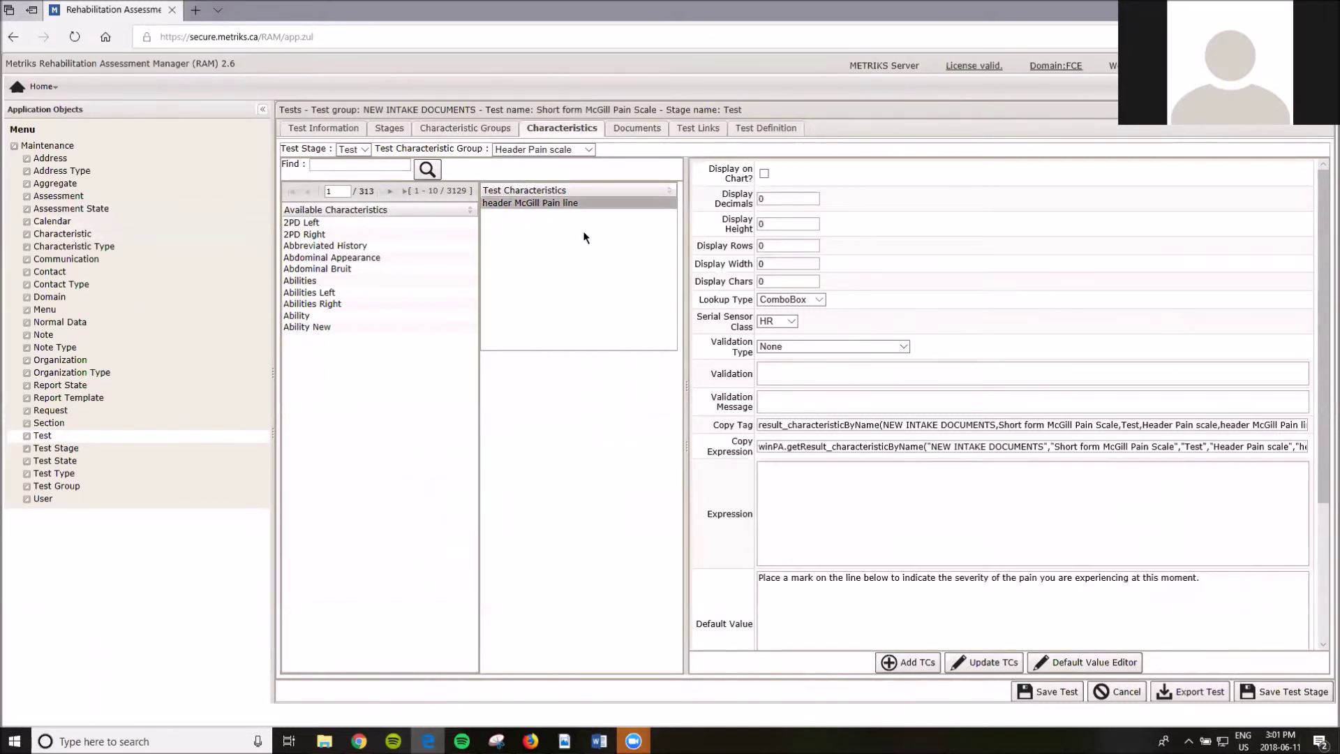
drag(764, 582, 1243, 583)
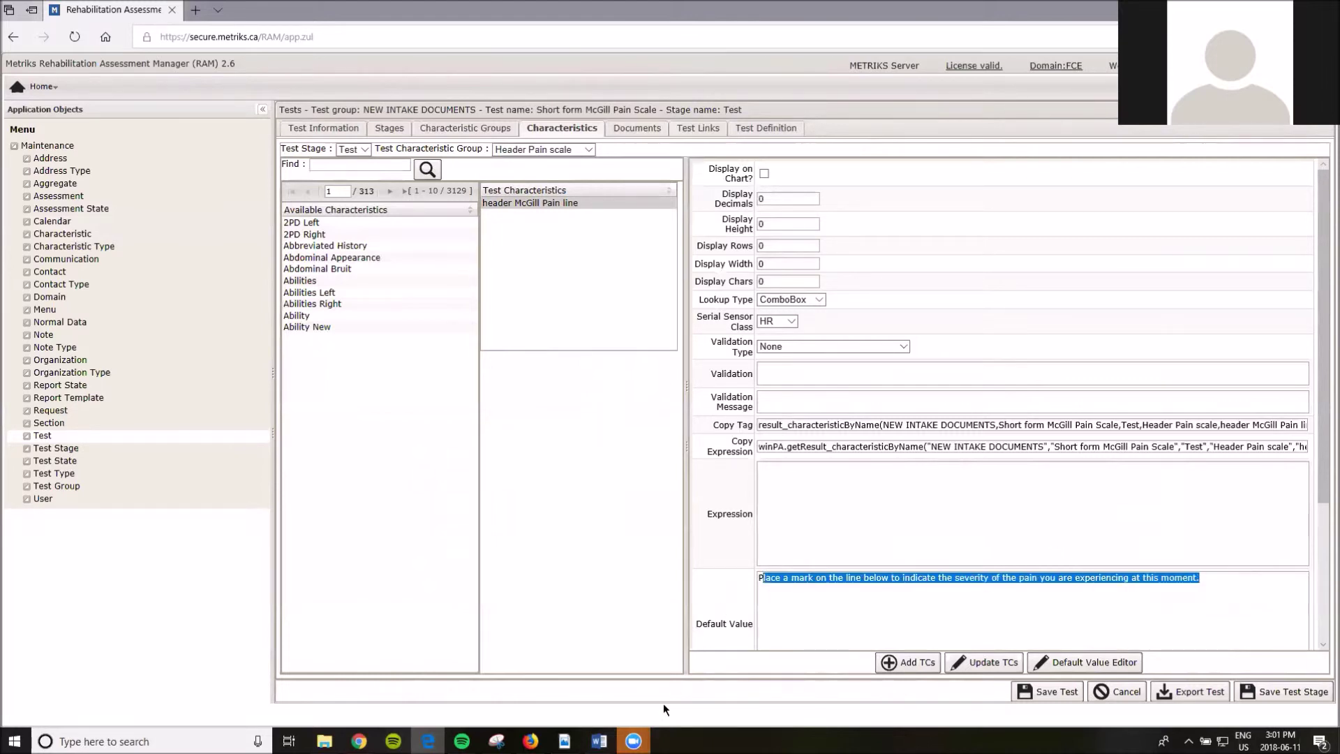
- Examine the pain line instruction and McGill Rating Scale on the Firefox form, then the check-mark instruction in the PDF, and return to Edge
click(530, 741)
click(433, 394)
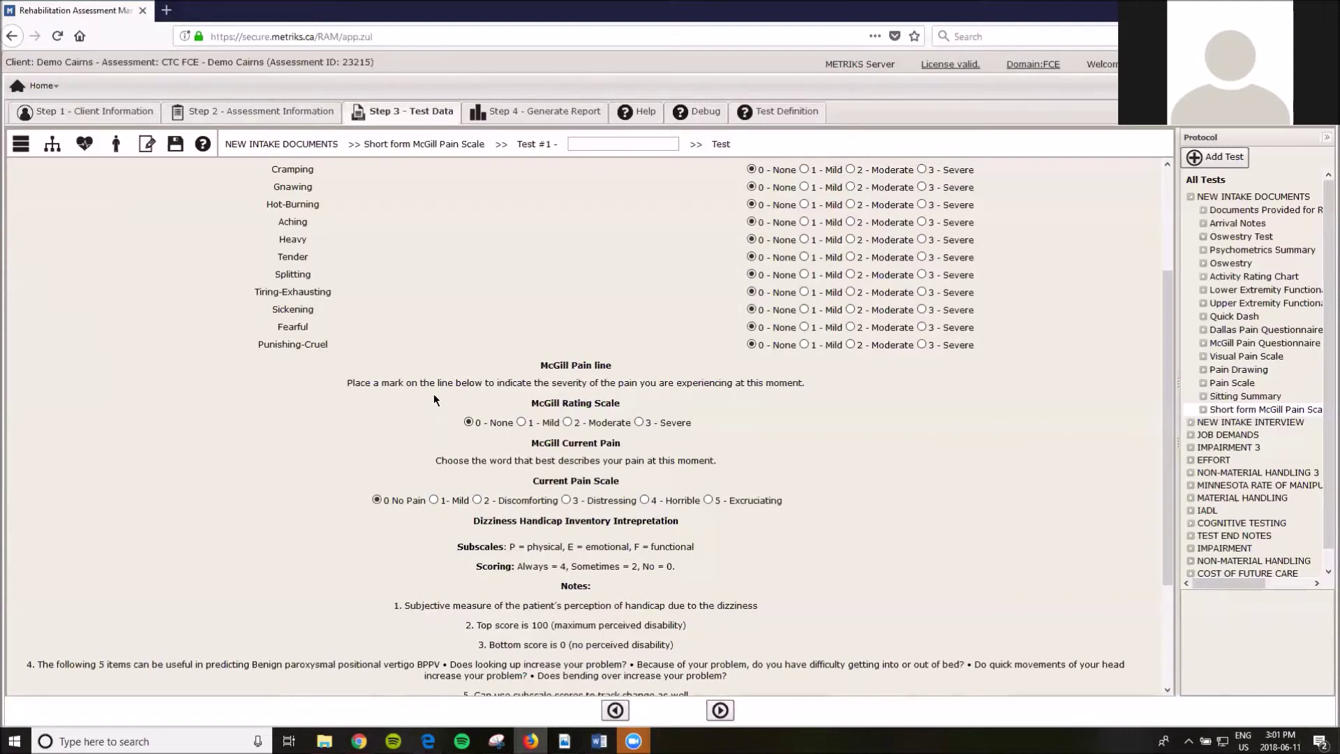
drag(345, 382, 815, 384)
drag(532, 404, 667, 409)
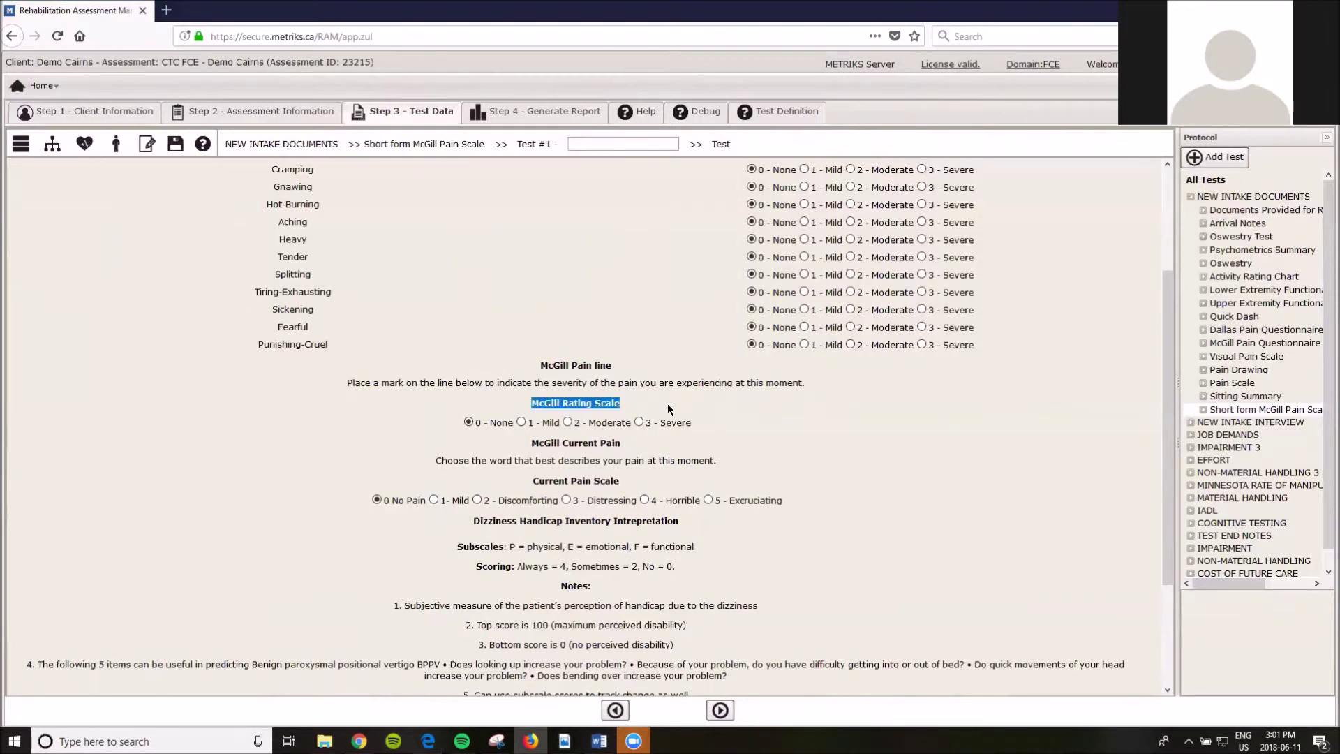
click(565, 740)
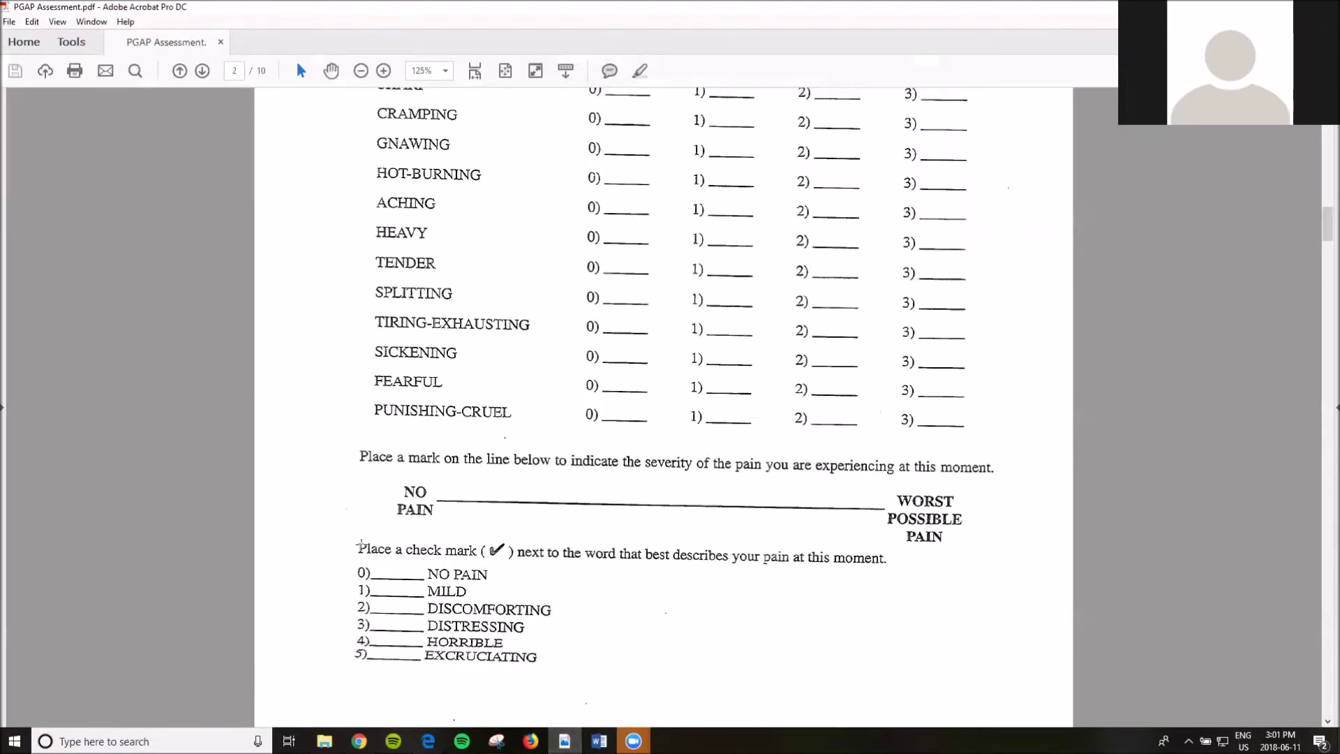
drag(586, 553, 735, 556)
click(733, 556)
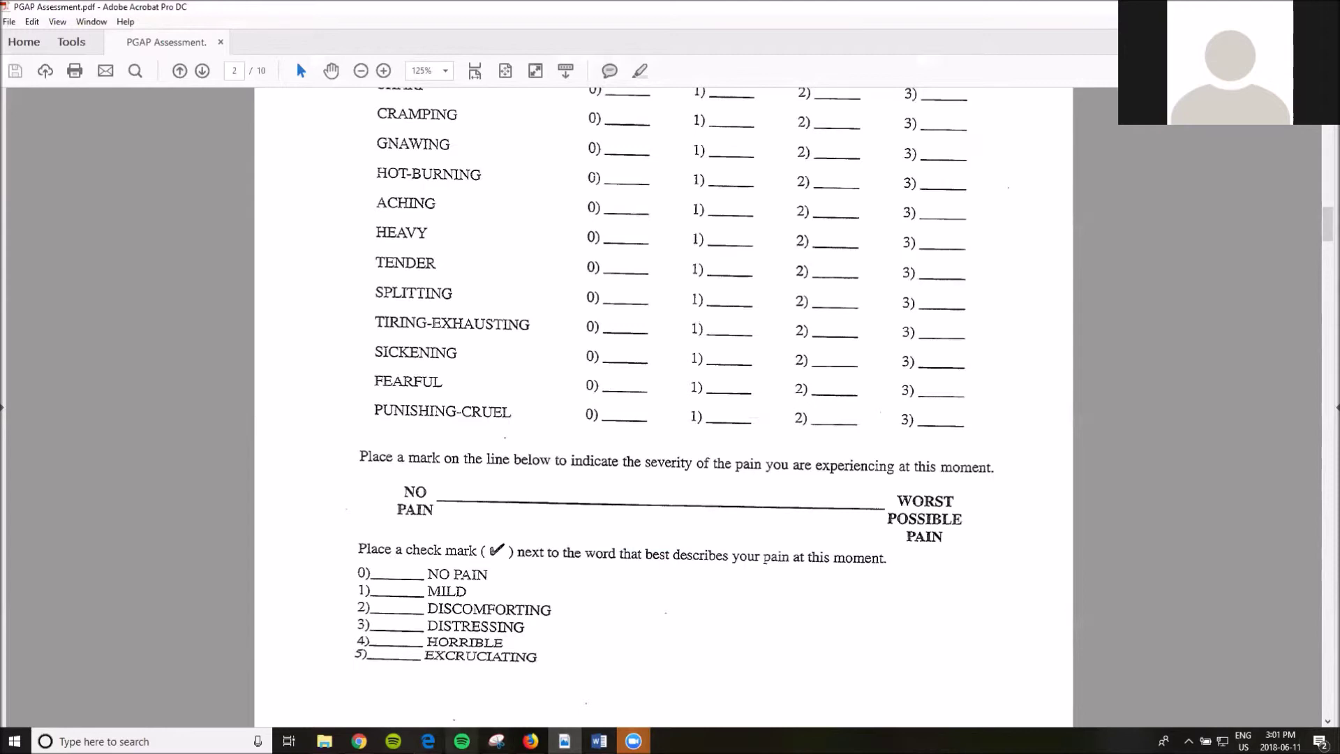
click(428, 741)
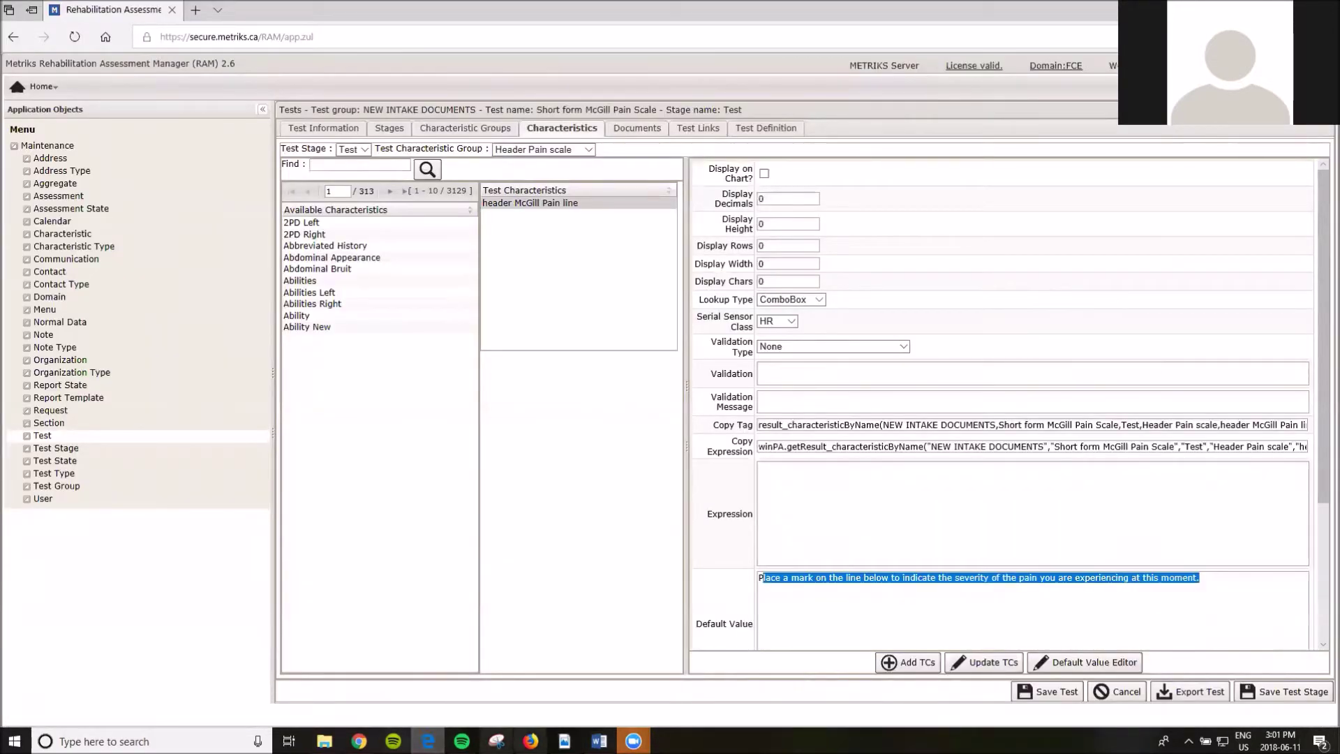
- Choose 4 - Horrible on the Current Pain Scale of the Firefox form and highlight the McGill Current Pain instruction
click(530, 741)
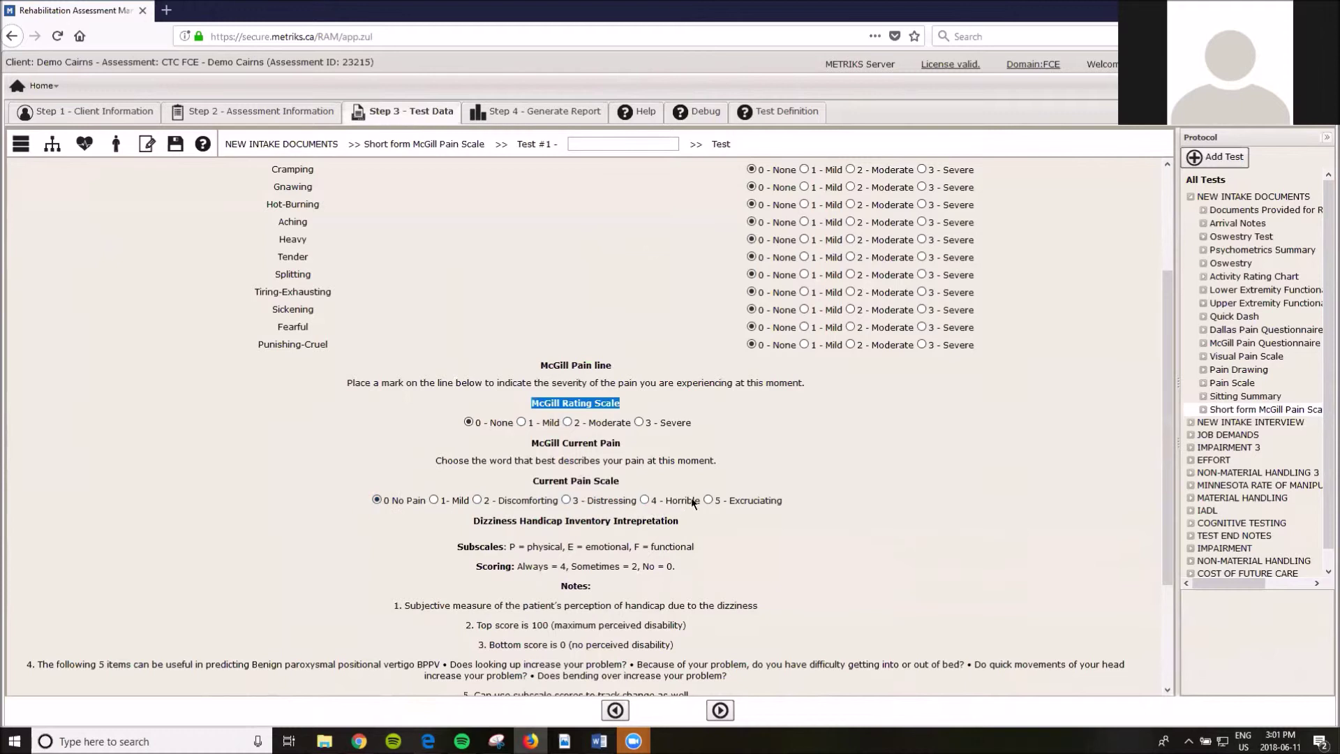
click(666, 498)
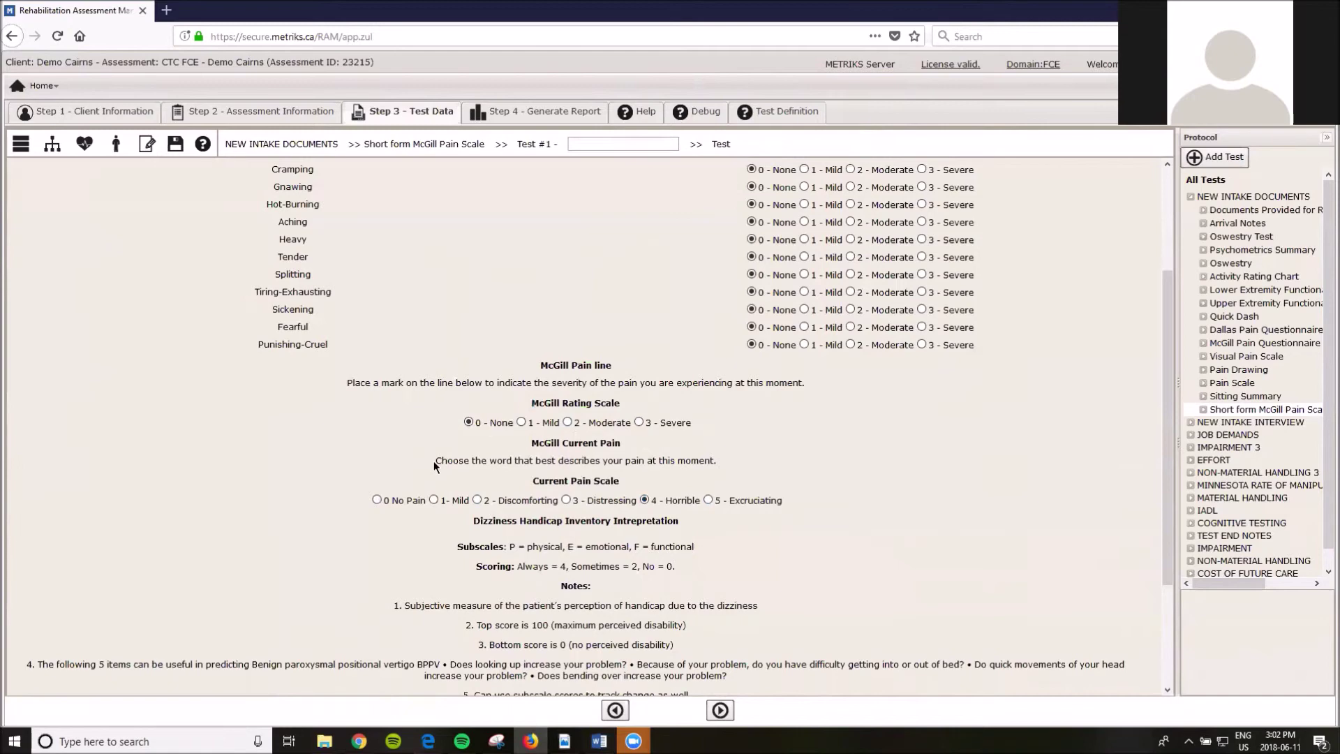
drag(433, 459, 720, 461)
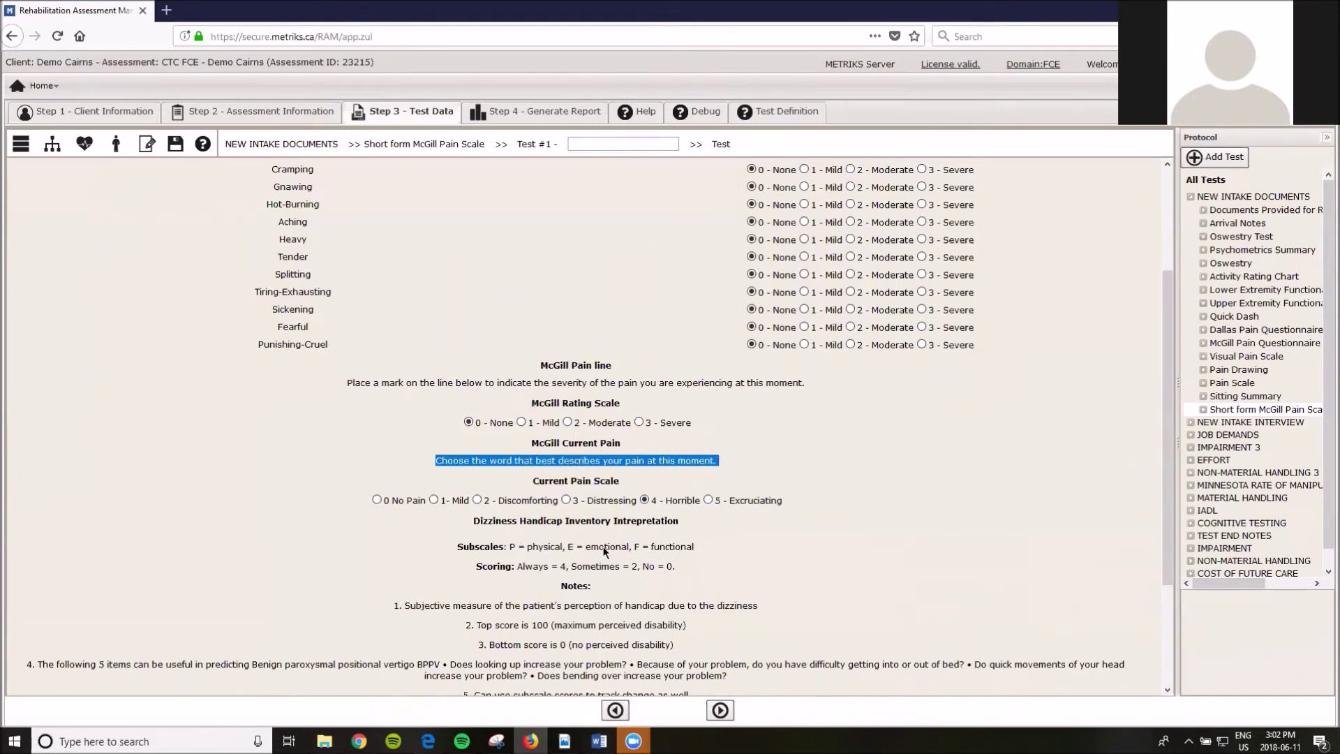
- In Edge, switch to the Header Current Pain group and view the default value of its header mcgill current pain characteristic
click(428, 741)
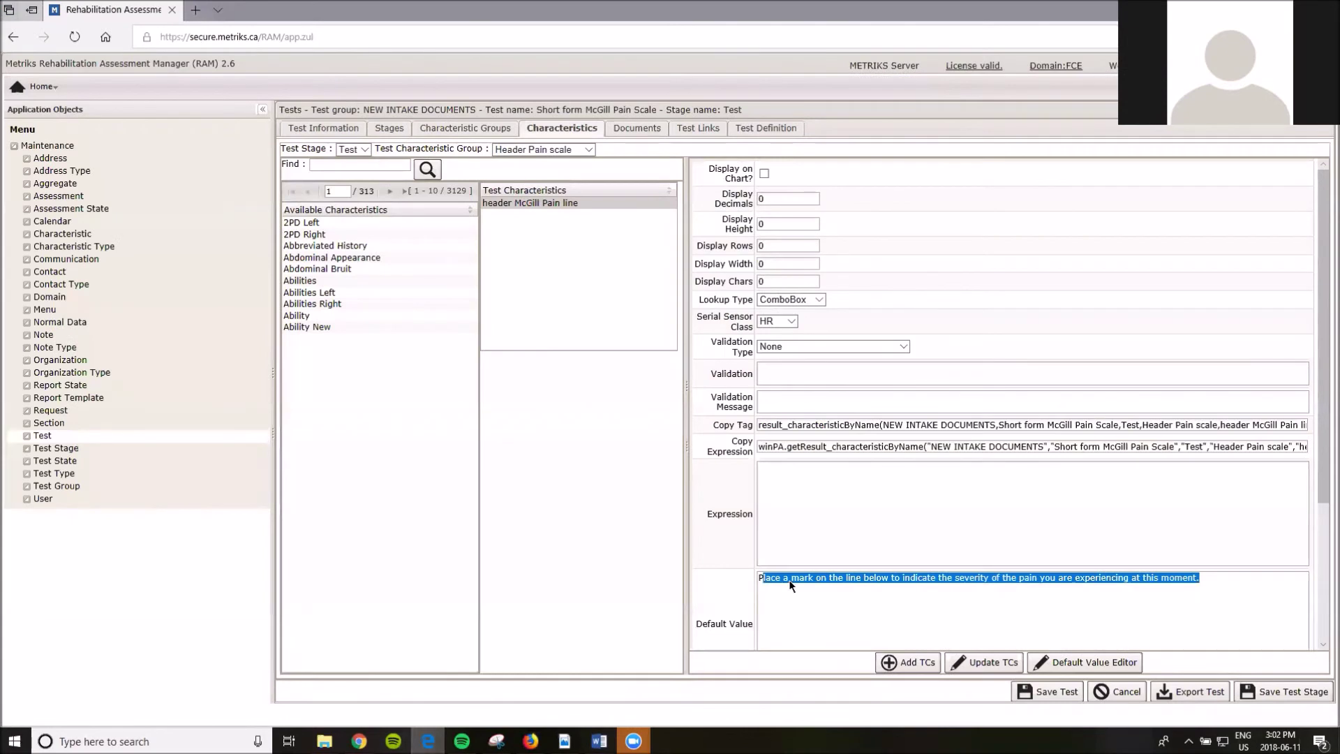
click(788, 580)
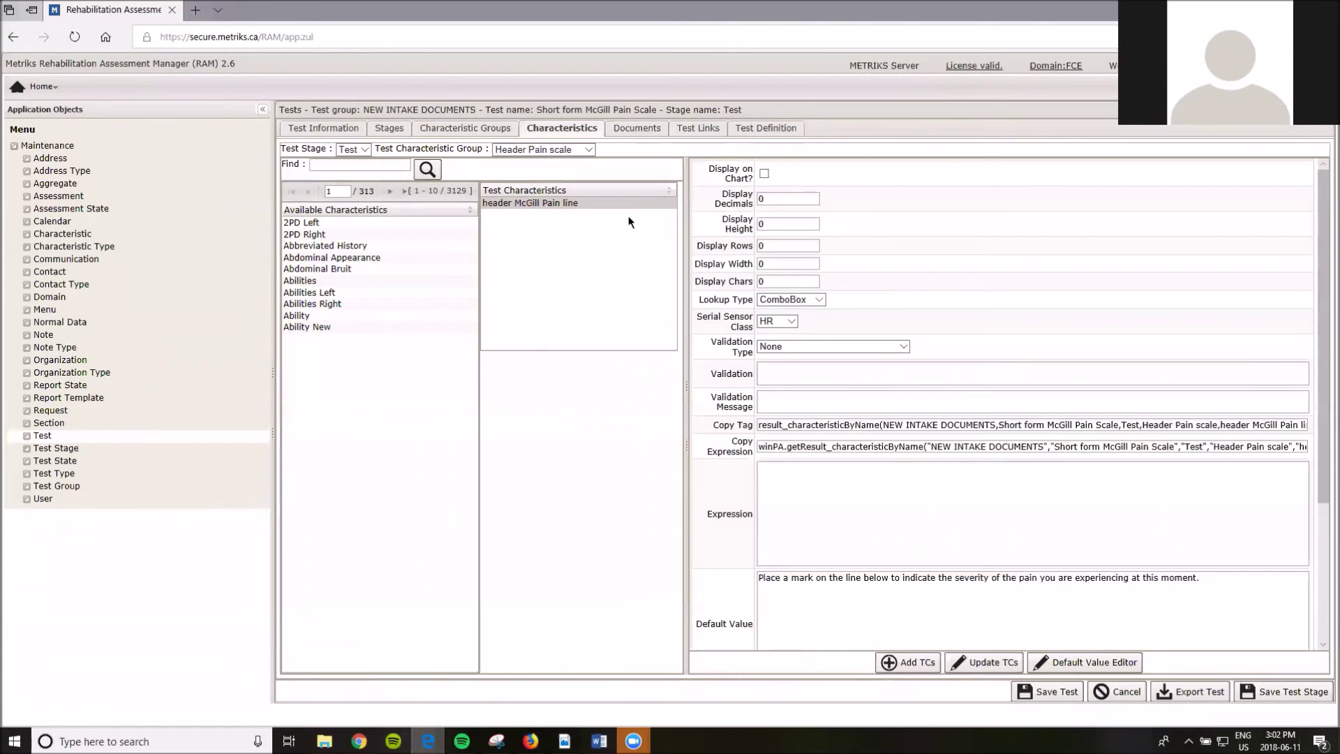
click(586, 148)
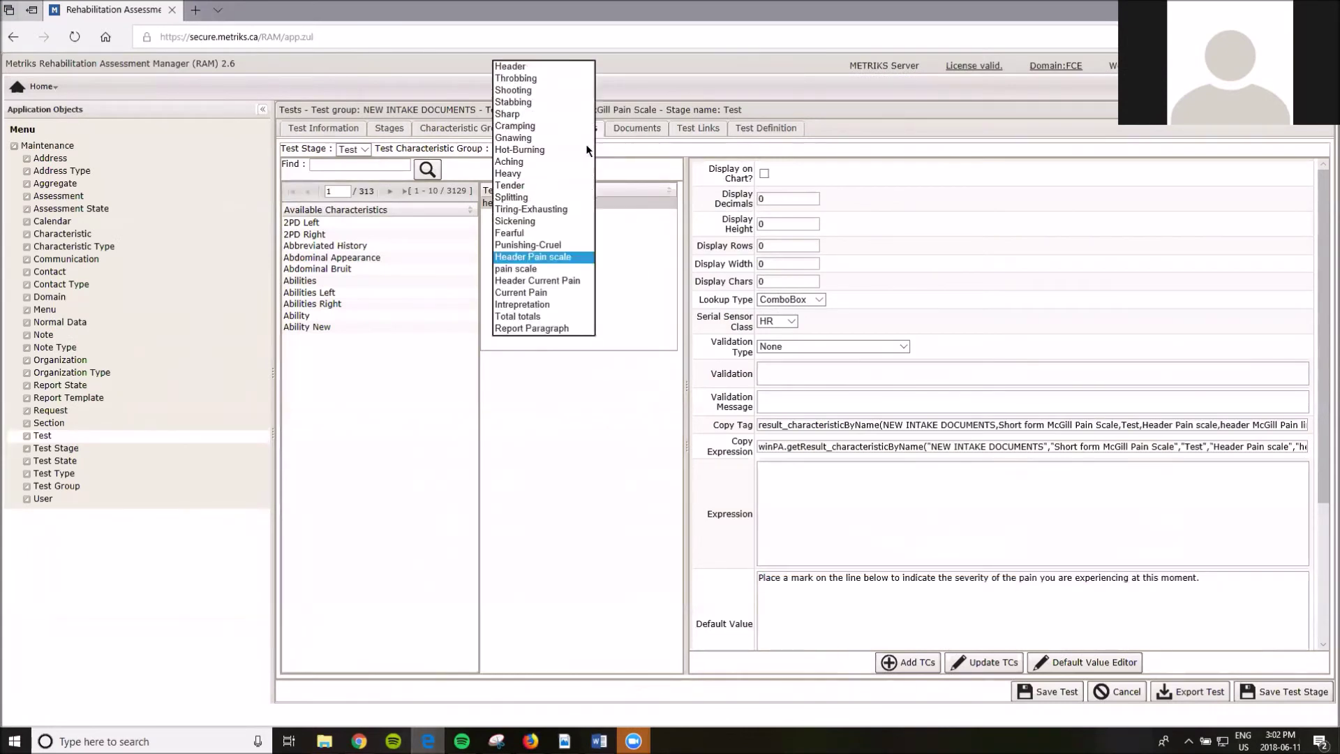
click(542, 283)
click(514, 208)
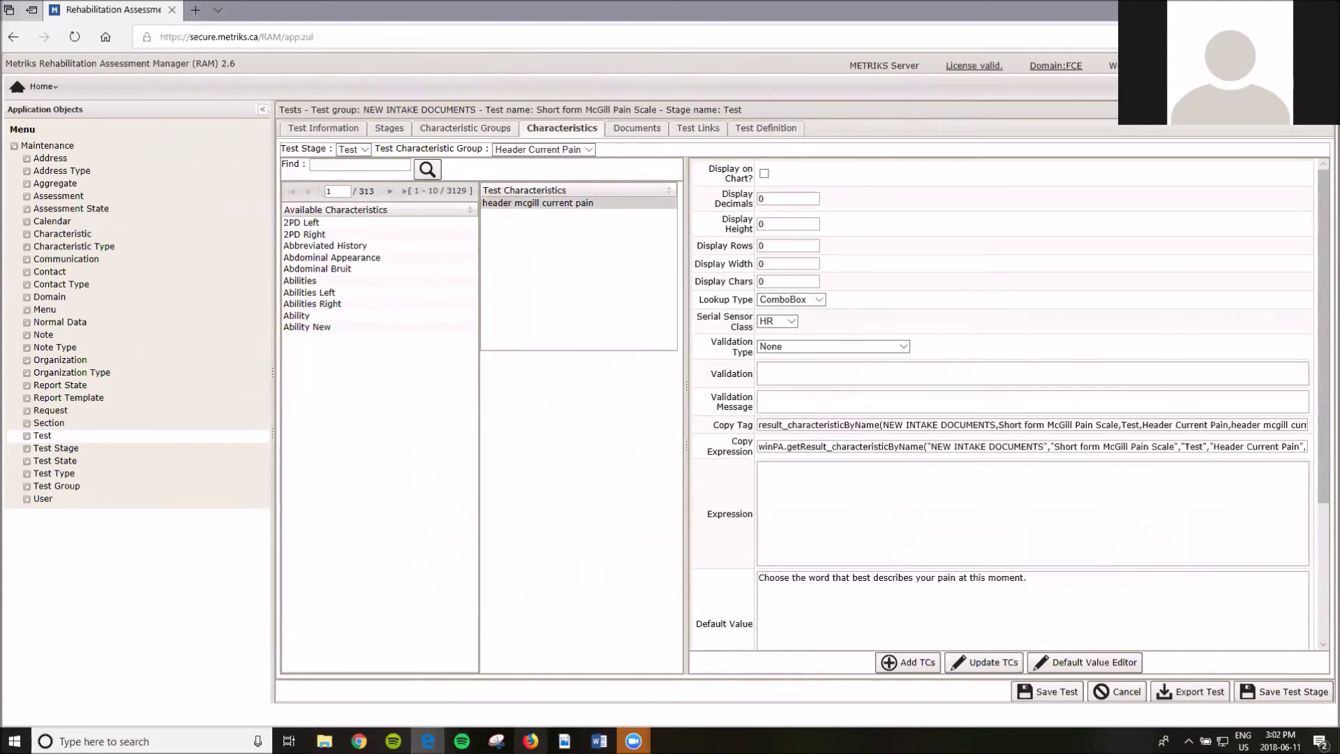
- Review the Current Pain Scale, interpretation notes and total scores on the form in Firefox
click(530, 741)
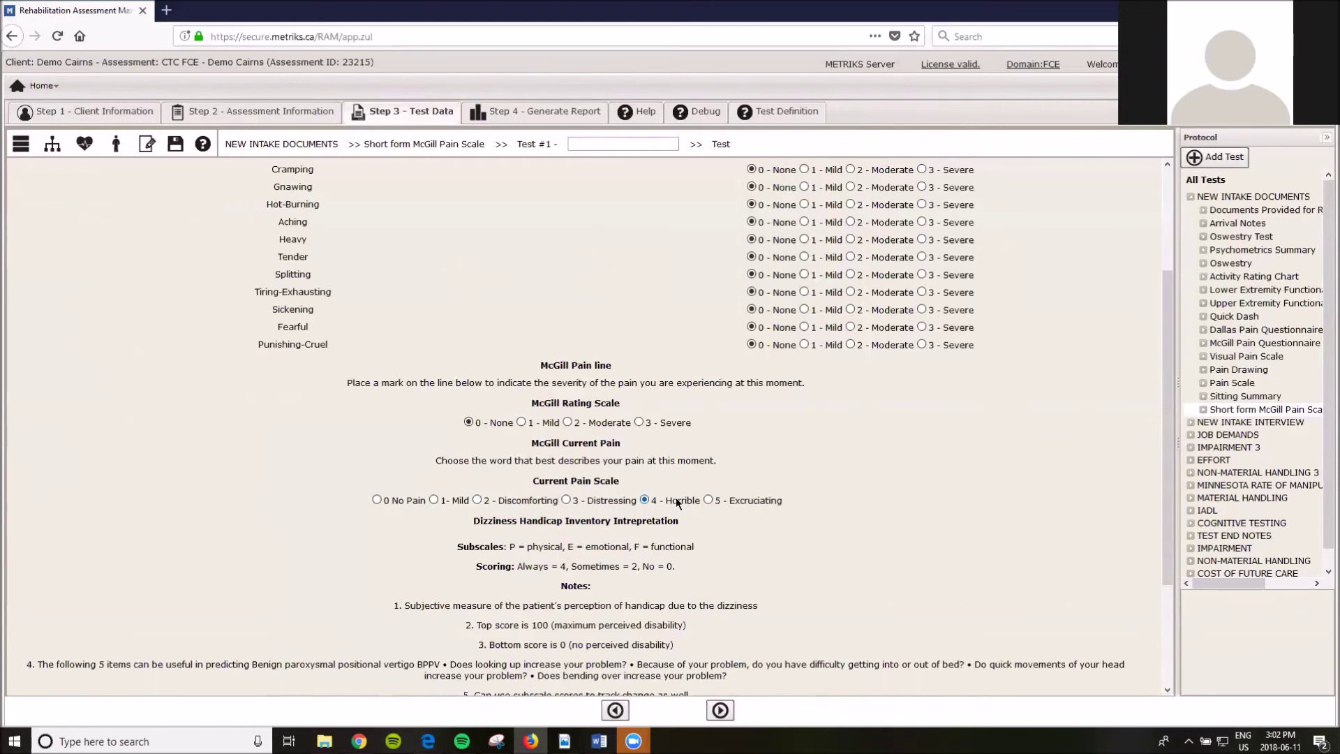
scroll(639, 534, down, 1)
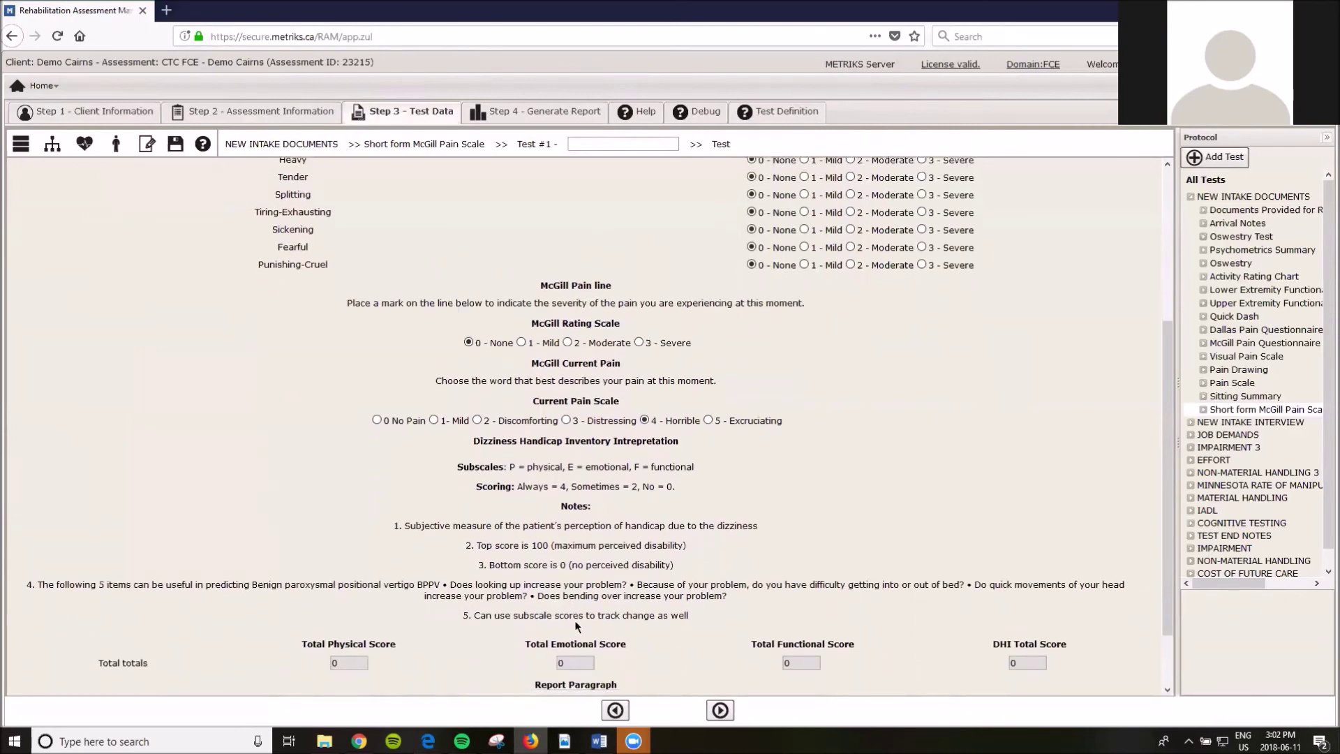
scroll(566, 615, up, 2)
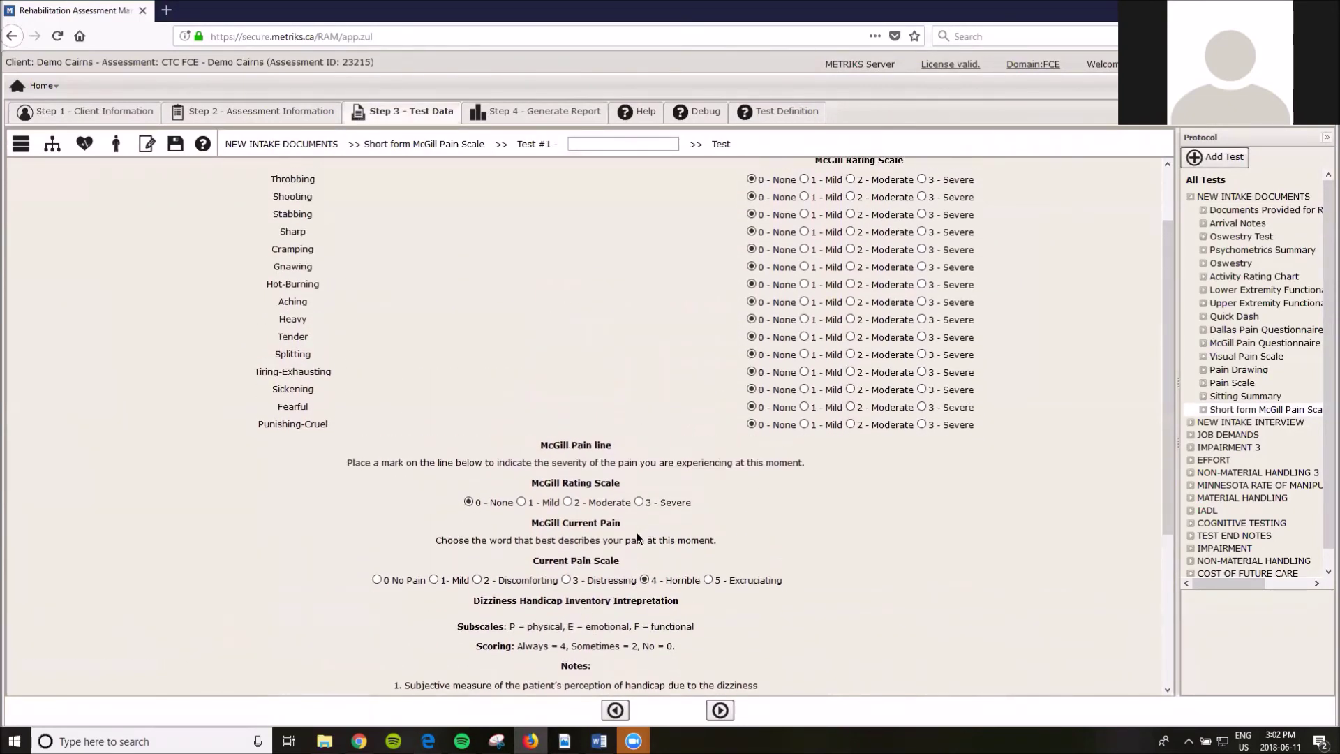